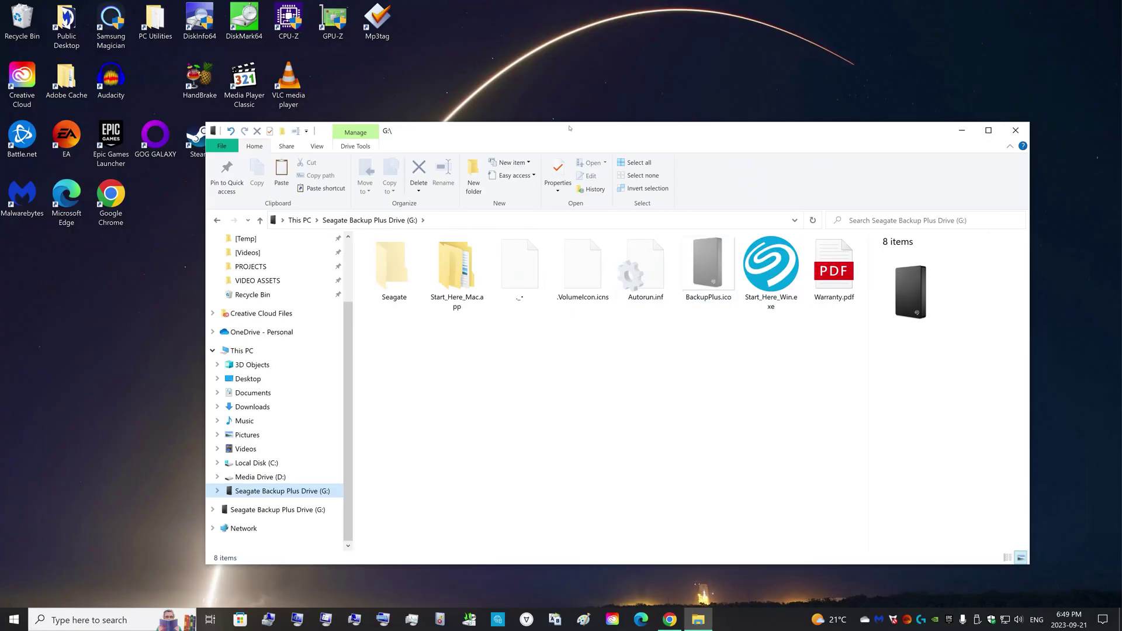
Open the Seagate Backup Plus Drive (G:) and toggle Hidden items off and back on.
{"action": "key", "text": "alt+Up"}
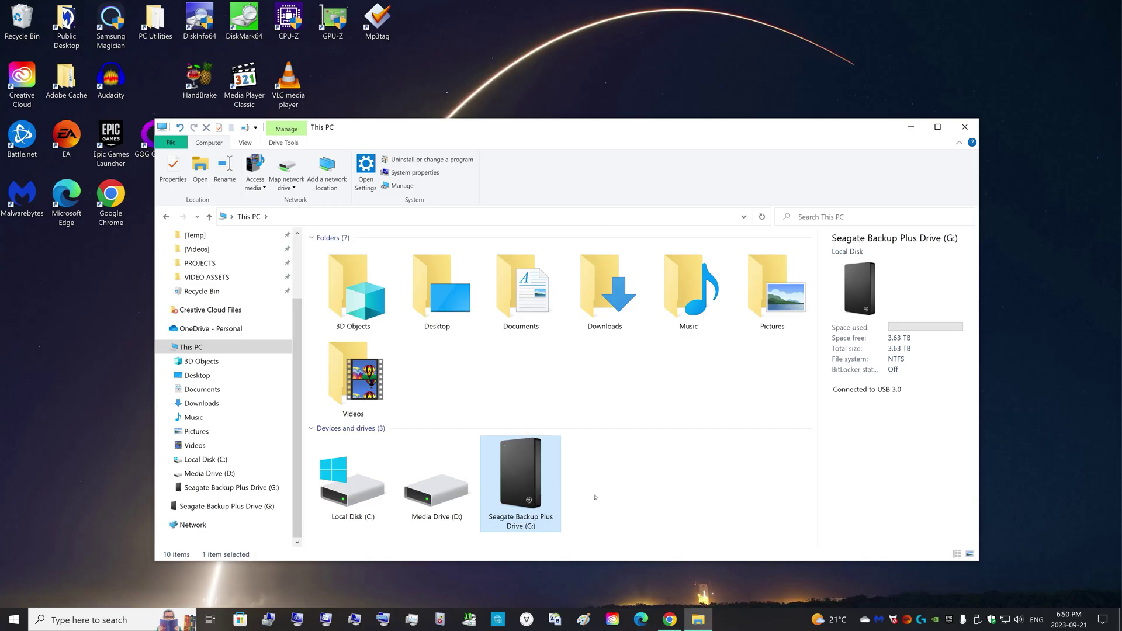
{"action": "left_click", "coordinate": [239, 489]}
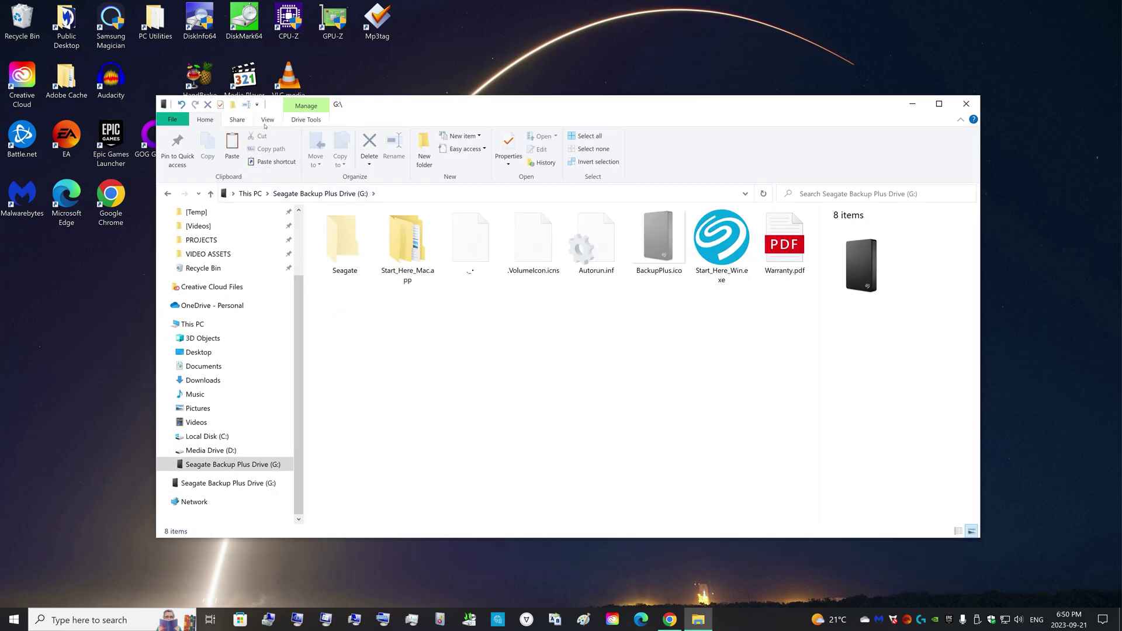
{"action": "left_click", "coordinate": [265, 121]}
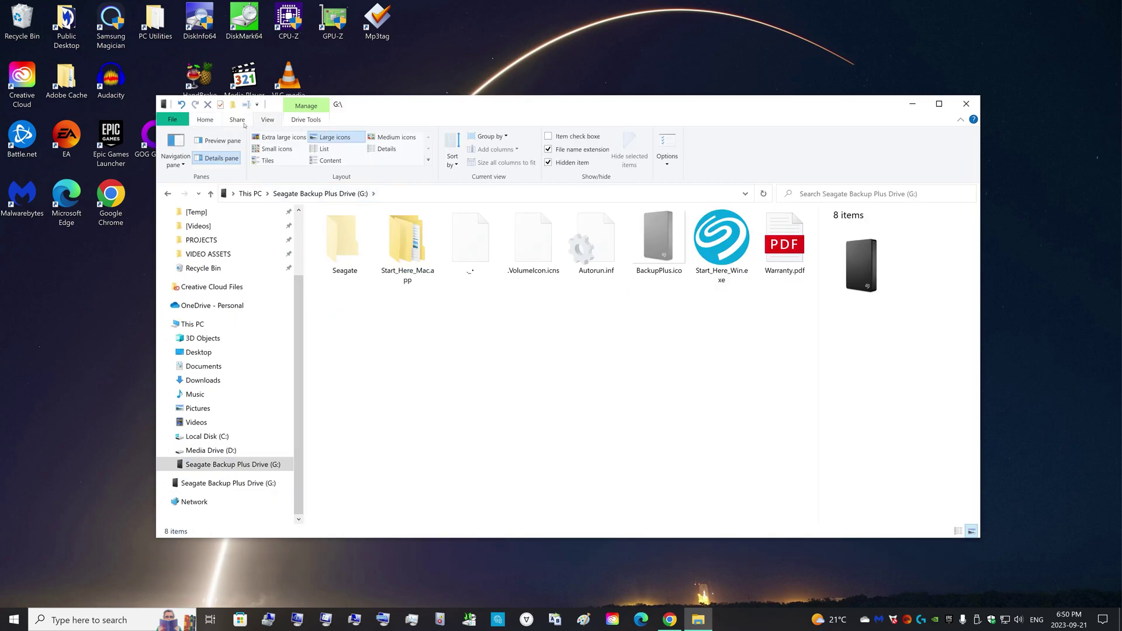
{"action": "left_click", "coordinate": [548, 163]}
{"action": "left_click", "coordinate": [549, 164]}
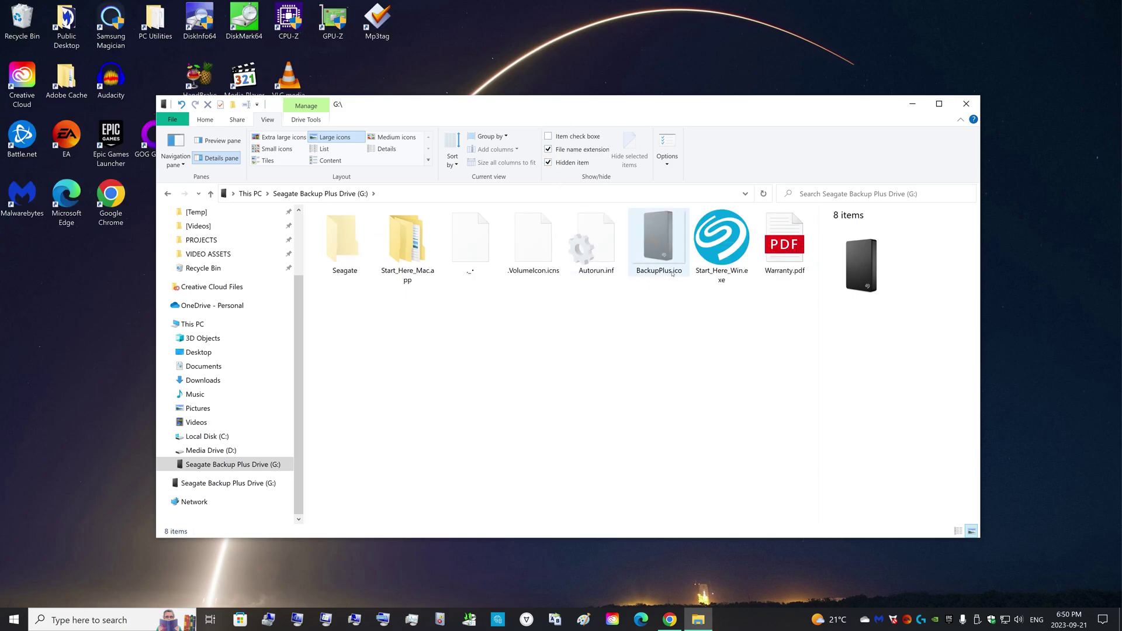
Inspect BackupPlus.ico, Autorun.inf, .VolumeIcon.icns and the ._ file, then open Autorun.inf in Notepad.
{"action": "left_click", "coordinate": [664, 276]}
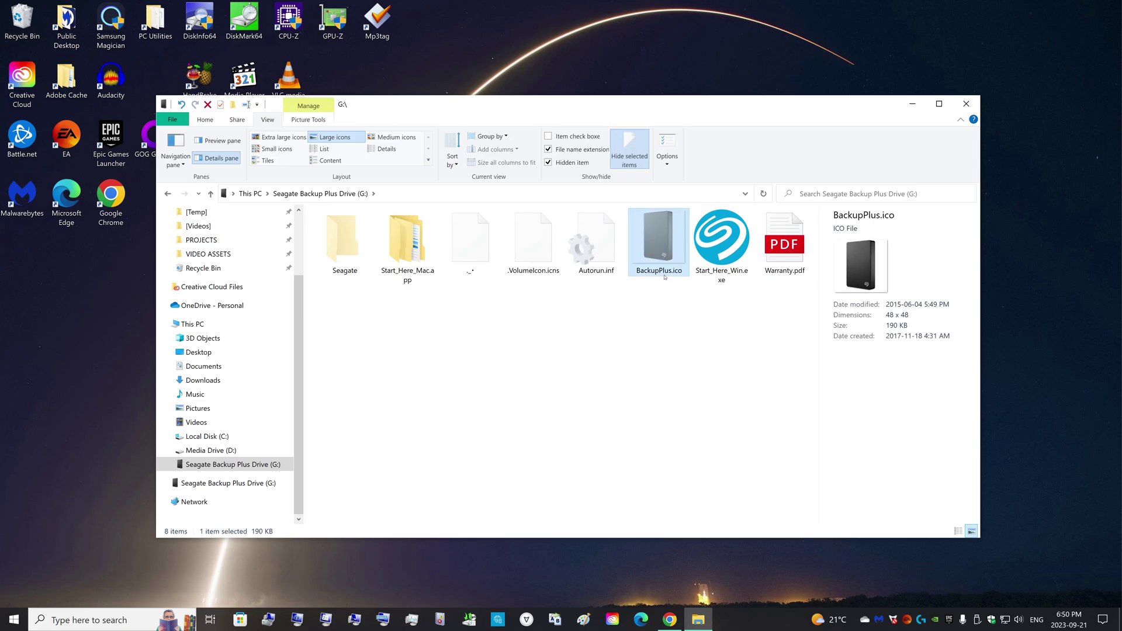
{"action": "left_click", "coordinate": [605, 274]}
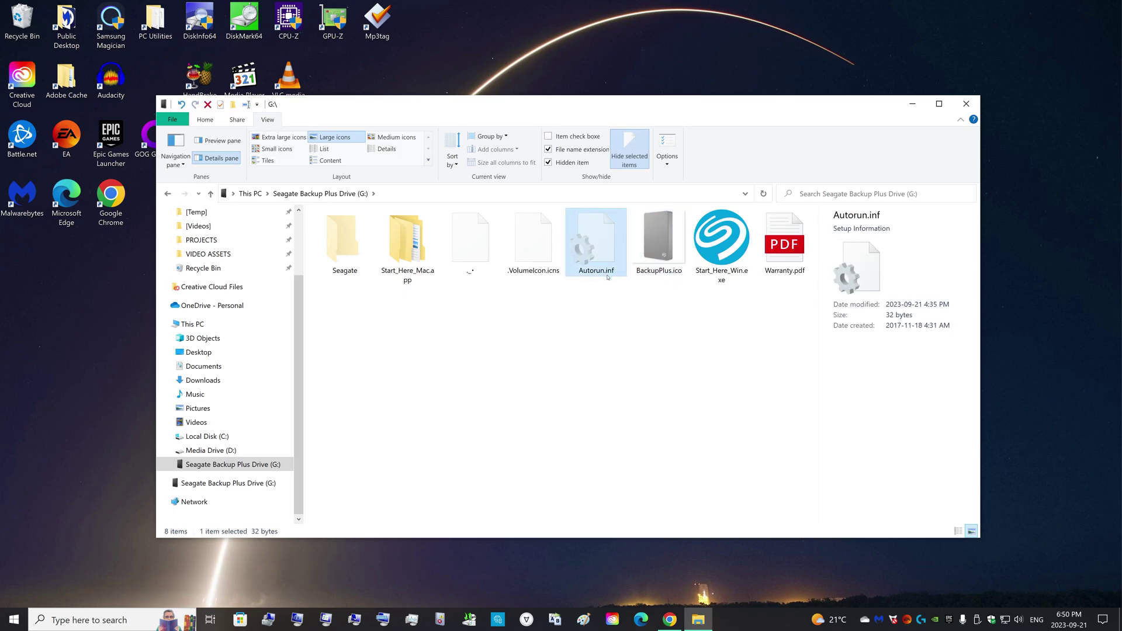
{"action": "left_click", "coordinate": [546, 275]}
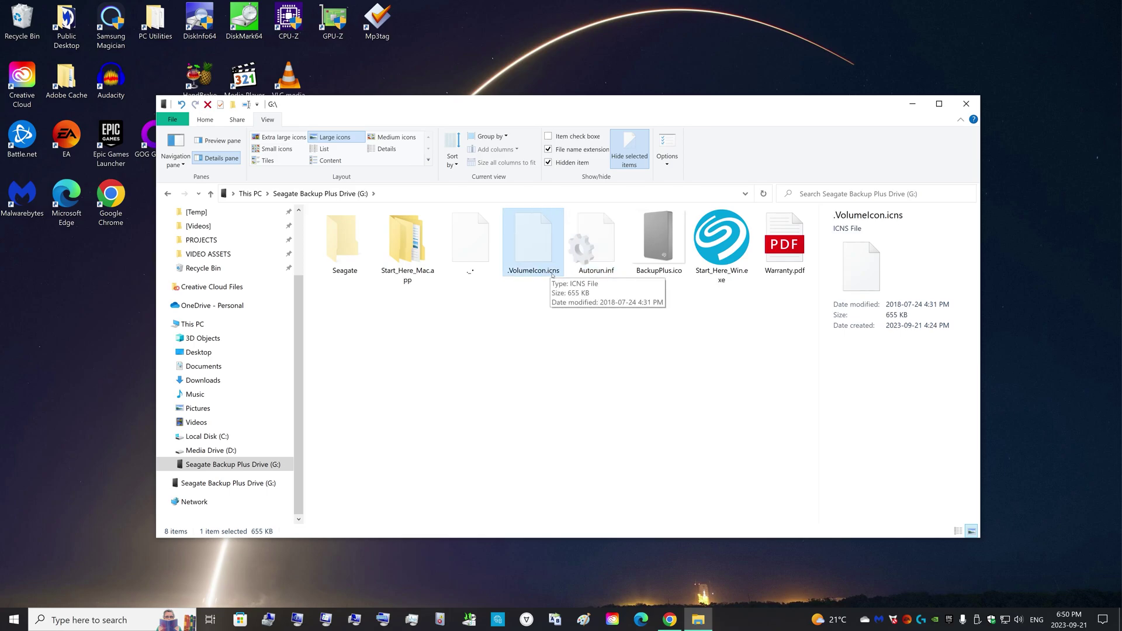
{"action": "left_click", "coordinate": [472, 272]}
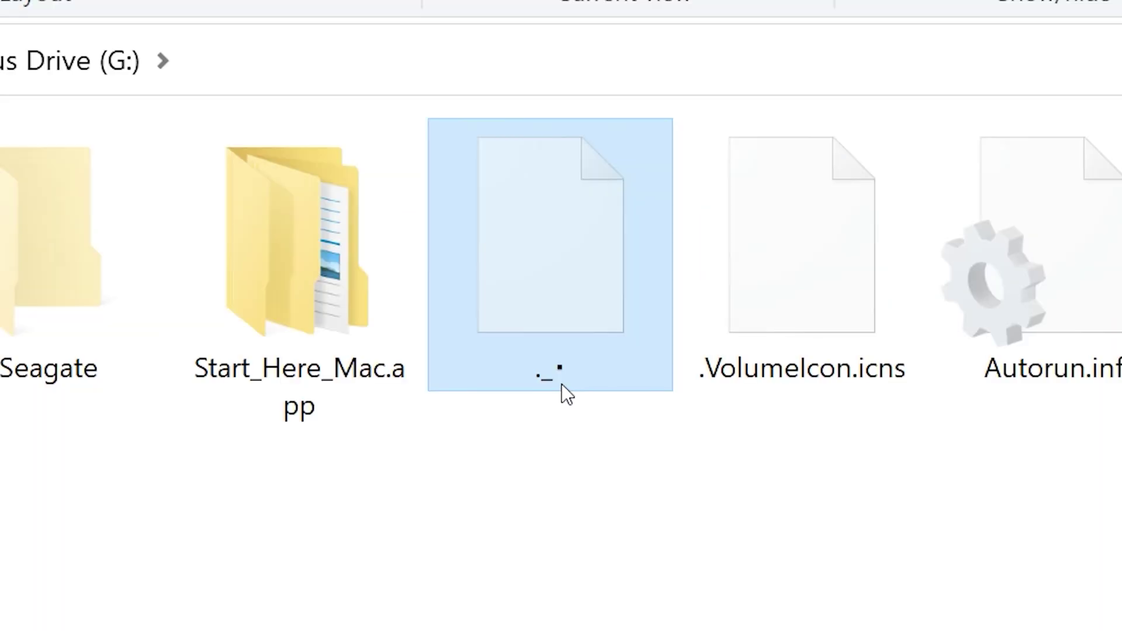
{"action": "left_click", "coordinate": [672, 254]}
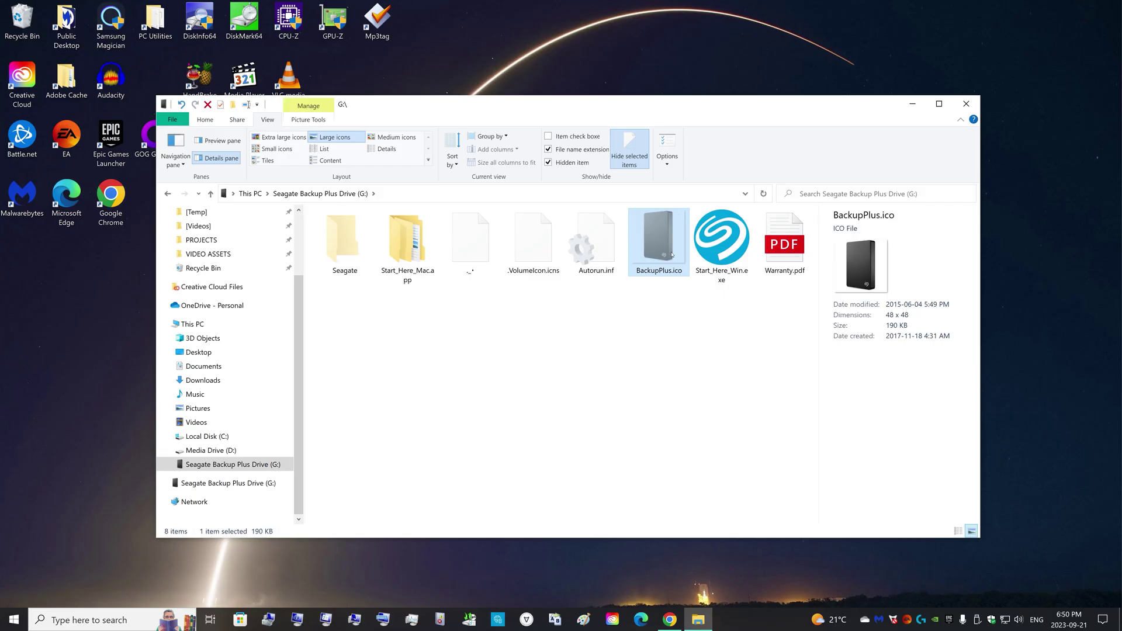
{"action": "double_click", "coordinate": [605, 251]}
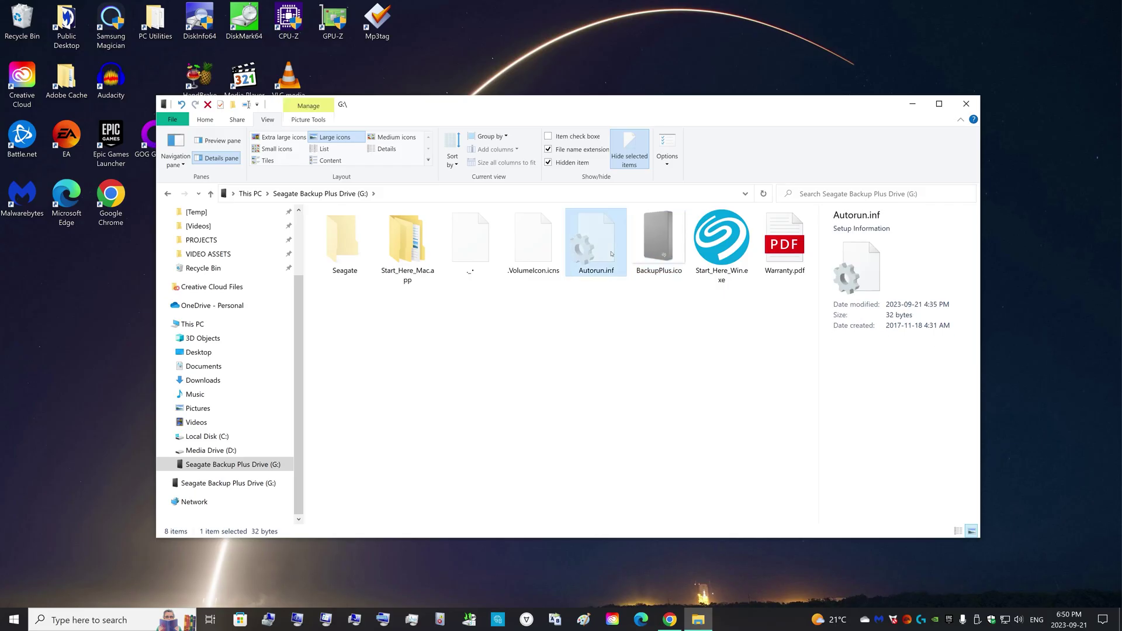
Move Notepad higher and highlight the icon=.\BackupPlus.ico line to inspect it.
{"action": "left_click_drag", "start_coordinate": [769, 534], "coordinate": [363, 154]}
{"action": "left_click_drag", "start_coordinate": [262, 190], "coordinate": [356, 190]}
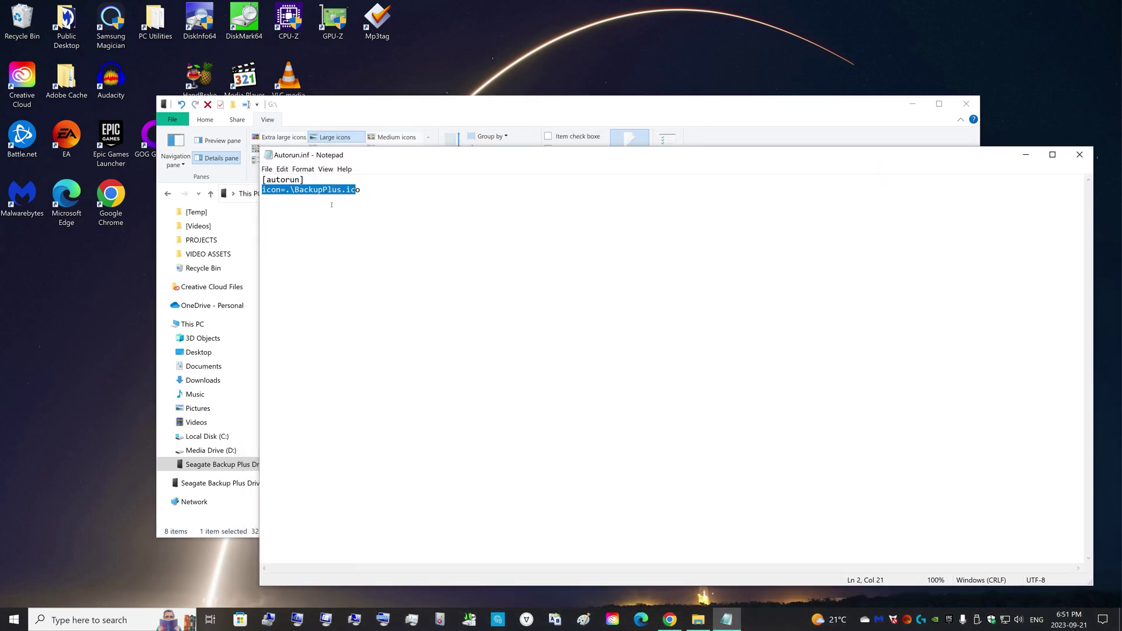
{"action": "left_click", "coordinate": [328, 190]}
{"action": "left_click_drag", "start_coordinate": [263, 189], "coordinate": [346, 189]}
{"action": "left_click", "coordinate": [328, 189]}
Check BackupPlus.ico on the drive, then close Notepad unchanged and clear the file selection.
{"action": "left_click_drag", "start_coordinate": [401, 157], "coordinate": [456, 293]}
{"action": "left_click", "coordinate": [659, 240]}
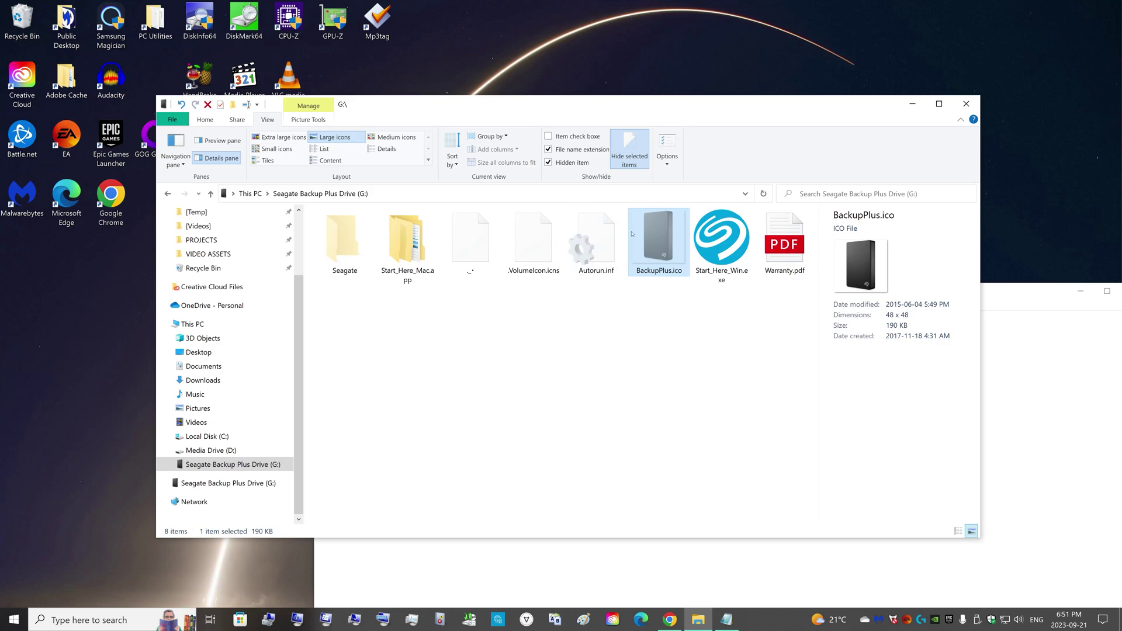
{"action": "left_click_drag", "start_coordinate": [1008, 303], "coordinate": [902, 295]}
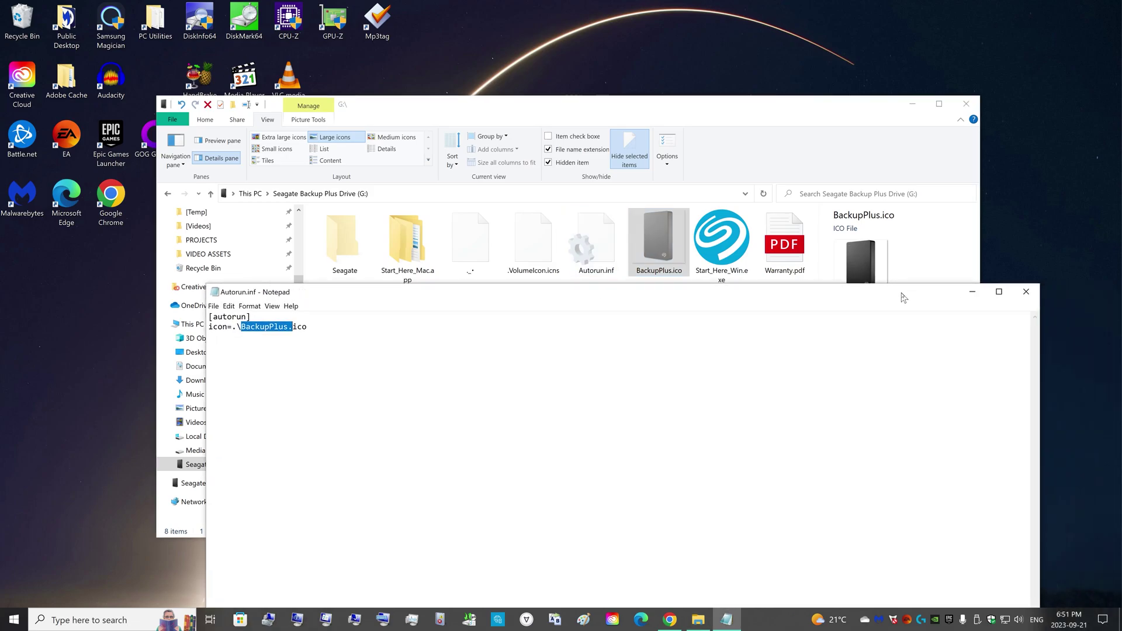
{"action": "left_click", "coordinate": [1026, 292]}
{"action": "left_click", "coordinate": [262, 463]}
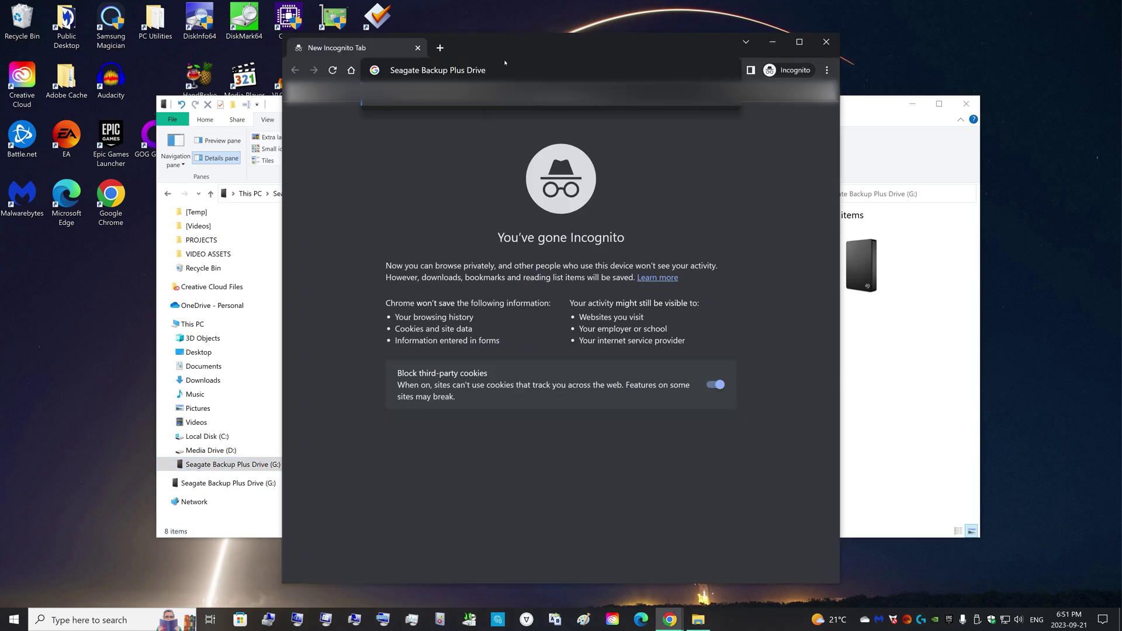
Search Google Images for 'Seagate Backup Plus Drive blue'.
{"action": "key", "text": "Return"}
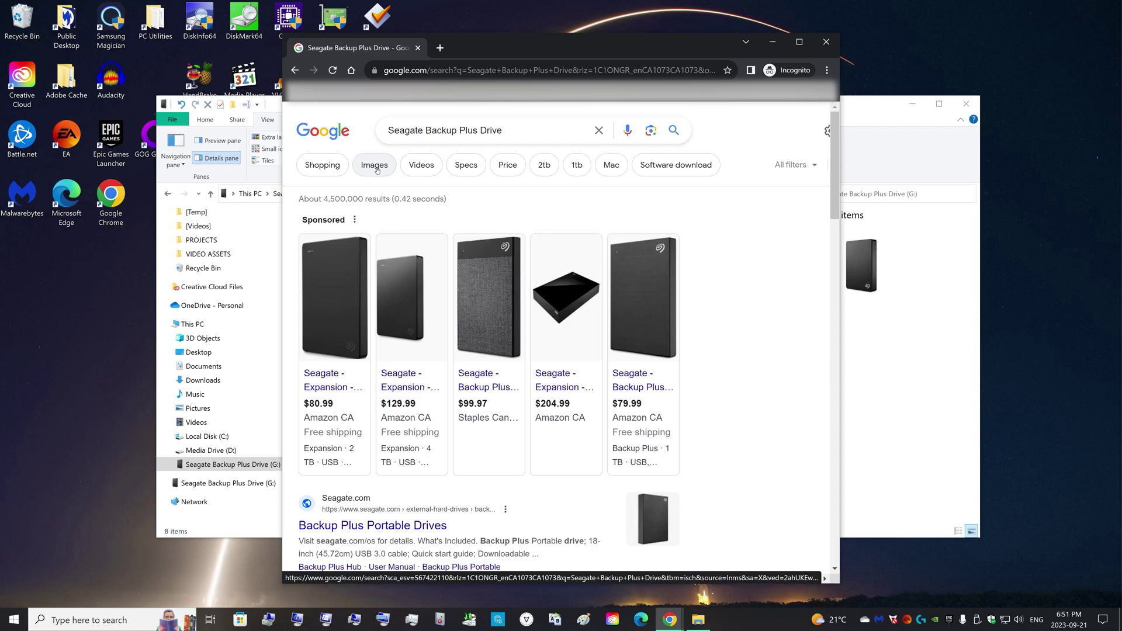
{"action": "left_click", "coordinate": [533, 138]}
{"action": "type", "text": "blue"}
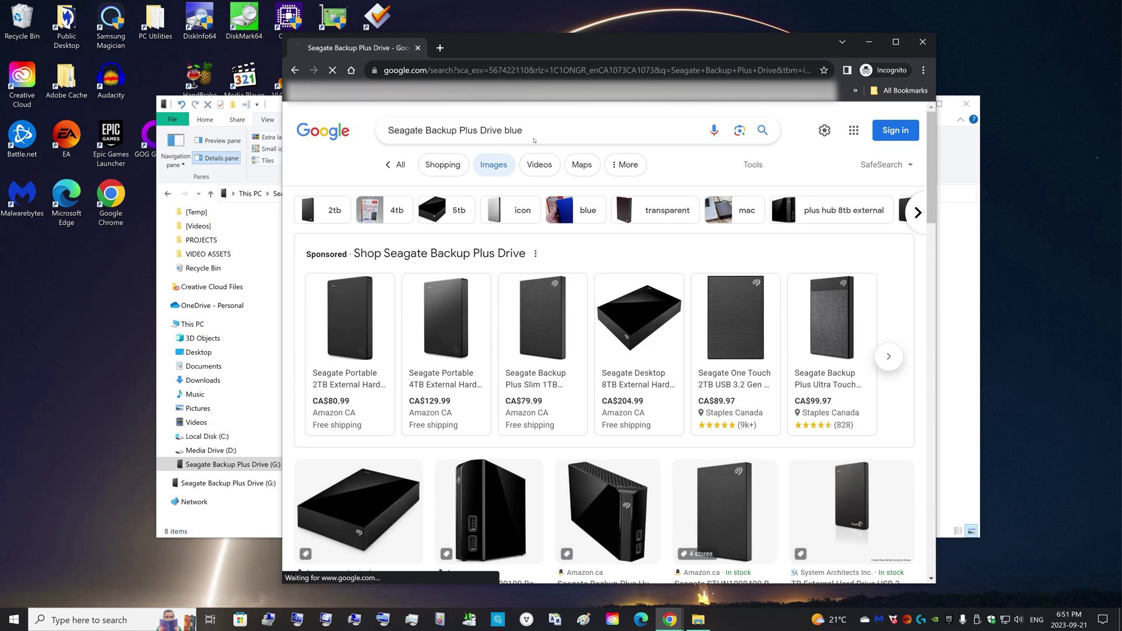
{"action": "key", "text": "Return"}
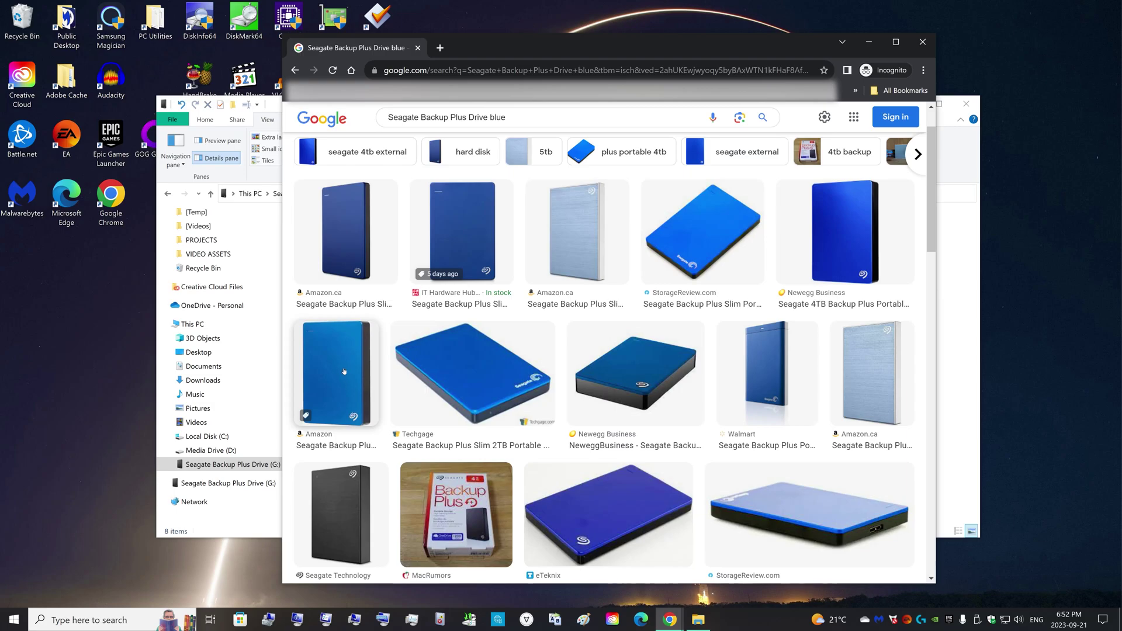
Preview the blue Backup Plus Portable 5TB image and bring up its save options.
{"action": "scroll", "coordinate": [446, 341], "scroll_direction": "down", "scroll_amount": 1}
{"action": "scroll", "coordinate": [385, 282], "scroll_direction": "up", "scroll_amount": 1}
{"action": "left_click", "coordinate": [372, 252]}
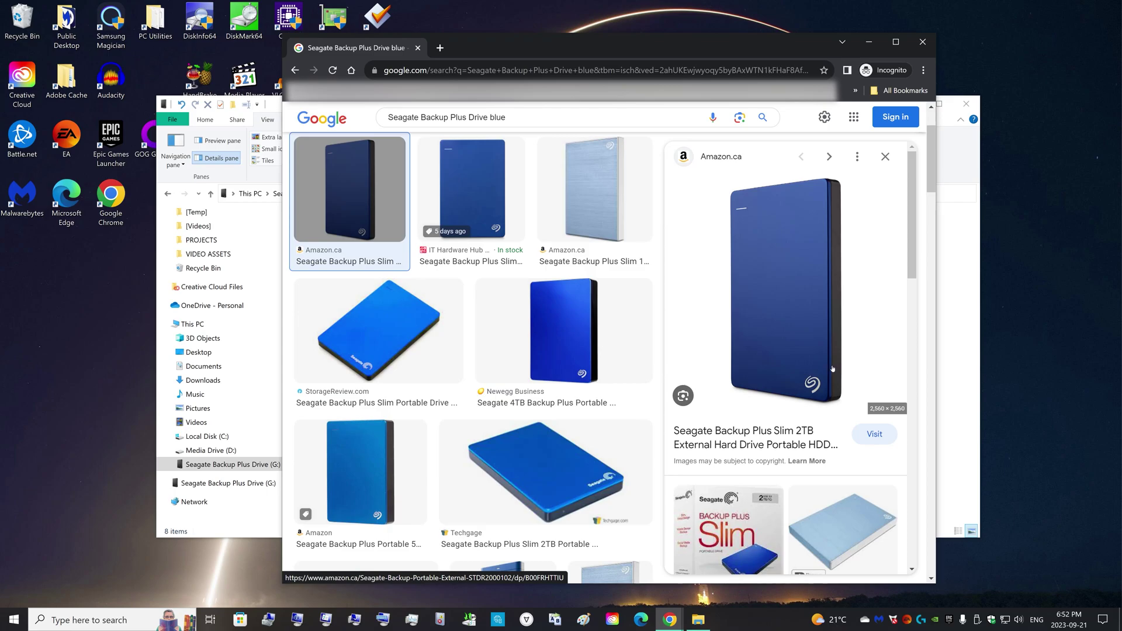
{"action": "left_click", "coordinate": [402, 469]}
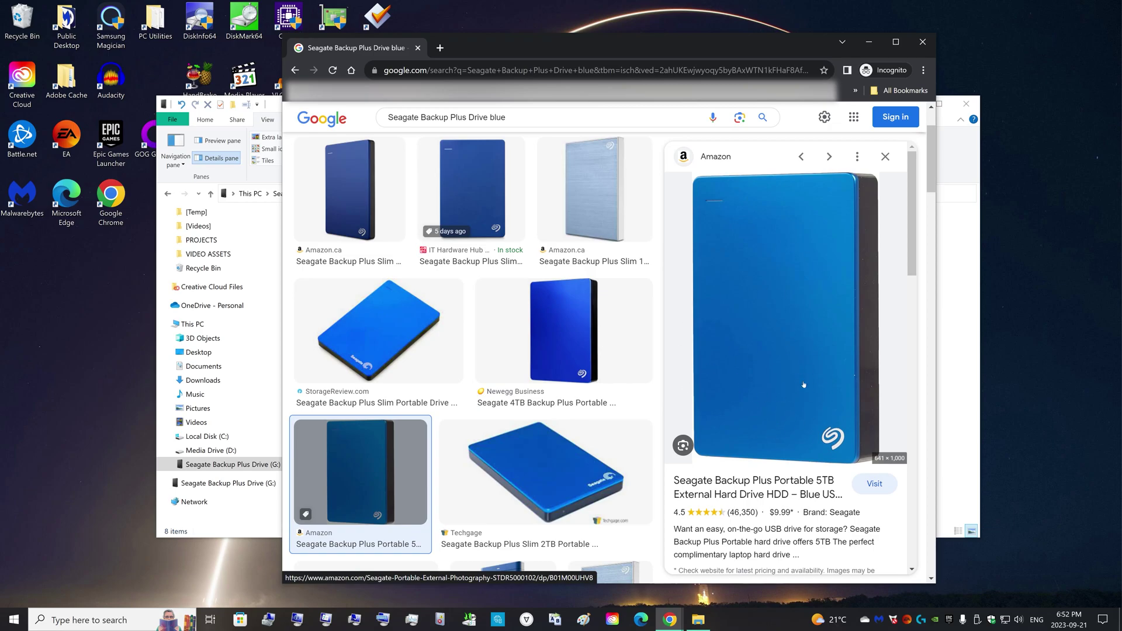
{"action": "right_click", "coordinate": [803, 331]}
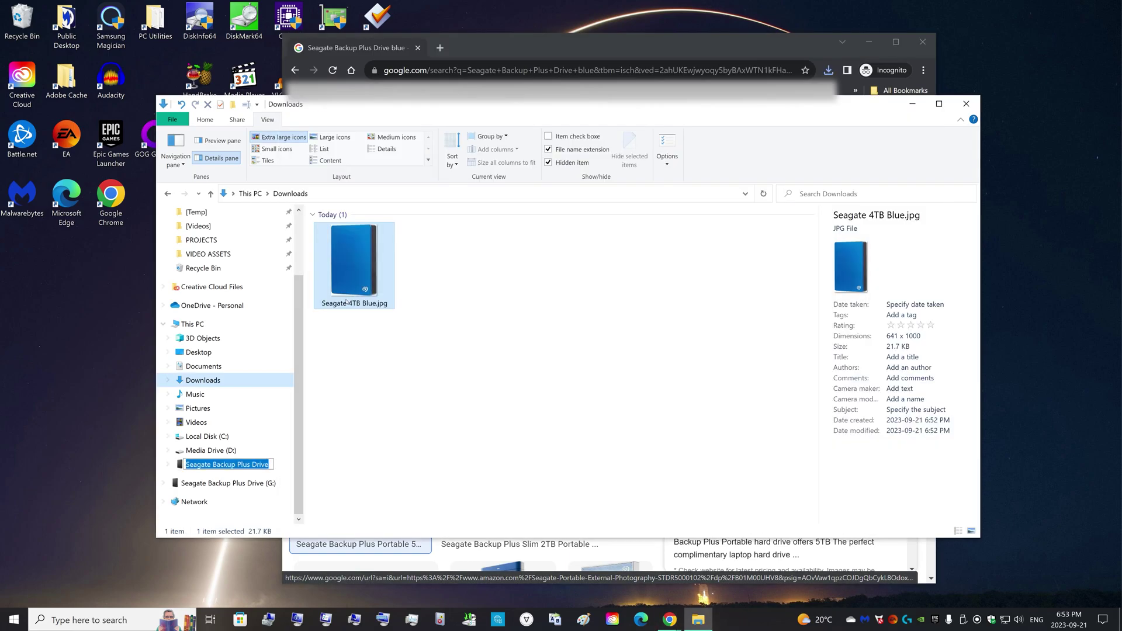
Rename the downloaded image by pasting the drive name and dropping 'Drive', giving Seagate Backup Plus 4TB Blue.jpg.
{"action": "left_click", "coordinate": [346, 302]}
{"action": "left_click", "coordinate": [346, 302]}
{"action": "double_click", "coordinate": [333, 303]}
{"action": "type", "text": "Seagate Backup Plus Drive"}
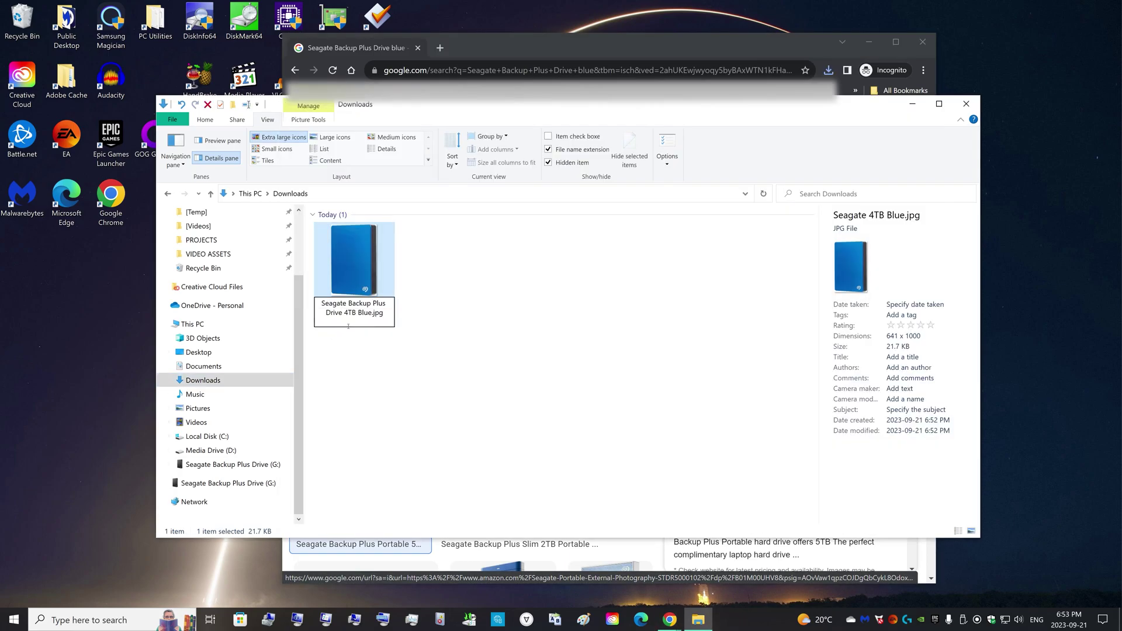
{"action": "key", "text": "BackSpace"}
{"action": "key", "text": "BackSpace"}
{"action": "key", "text": "BackSpace"}
{"action": "key", "text": "BackSpace"}
{"action": "key", "text": "BackSpace"}
{"action": "key", "text": "BackSpace"}
{"action": "key", "text": "Return"}
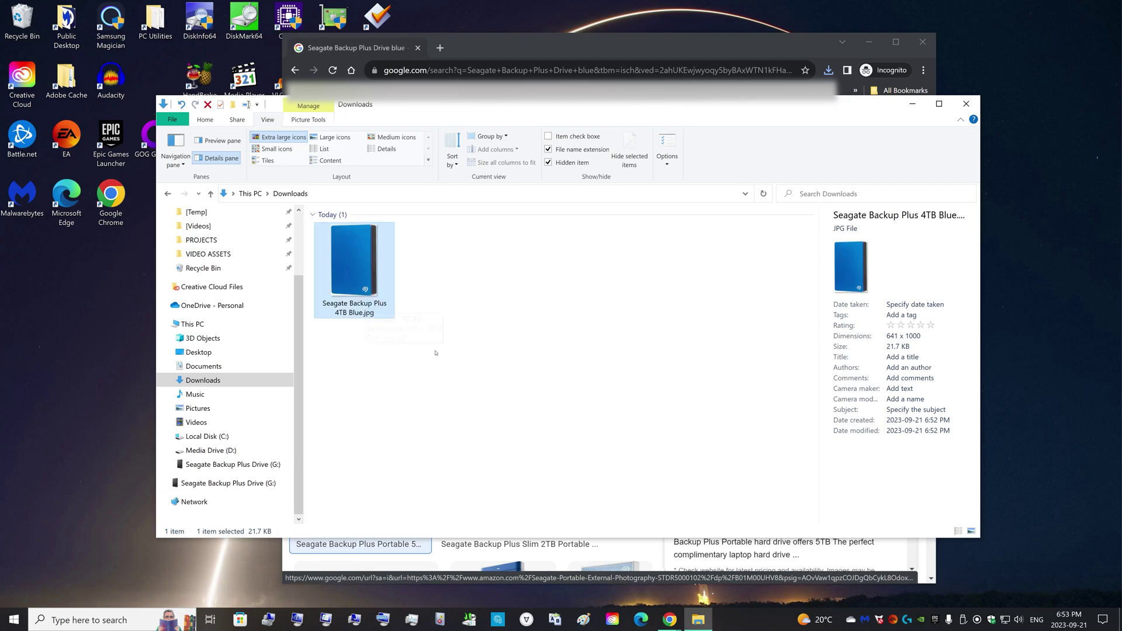
{"action": "left_click", "coordinate": [501, 388]}
{"action": "left_click", "coordinate": [353, 274]}
Bring Photopea to the front maximized, reject optional tracking, and start a new project.
{"action": "left_click", "coordinate": [586, 464]}
{"action": "left_click", "coordinate": [669, 619]}
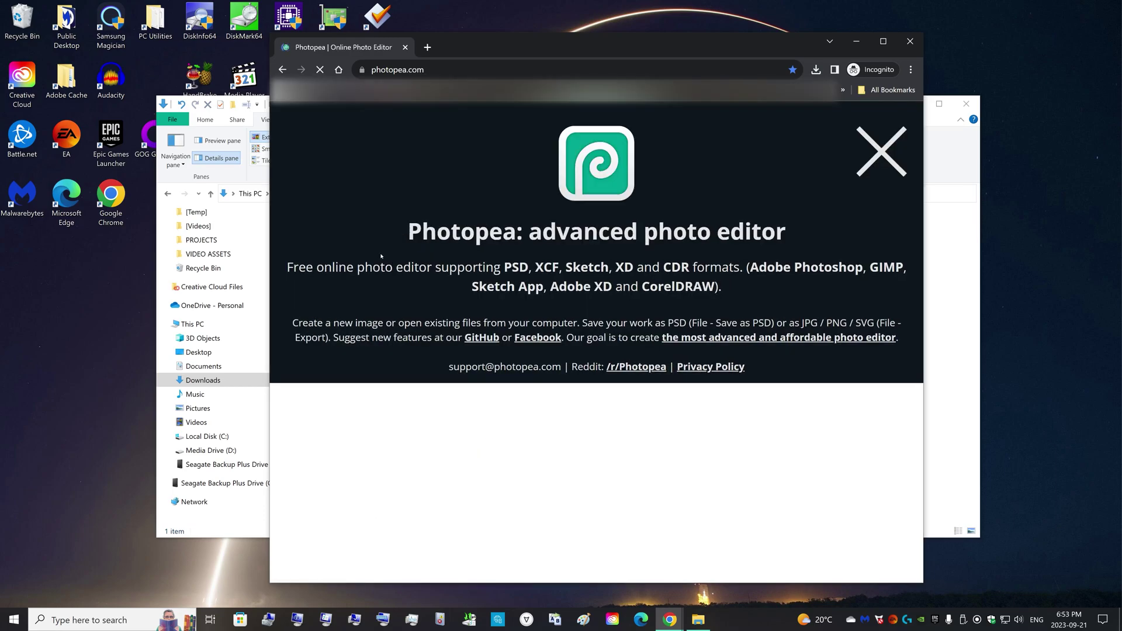
{"action": "scroll", "coordinate": [666, 263], "scroll_direction": "down", "scroll_amount": 2}
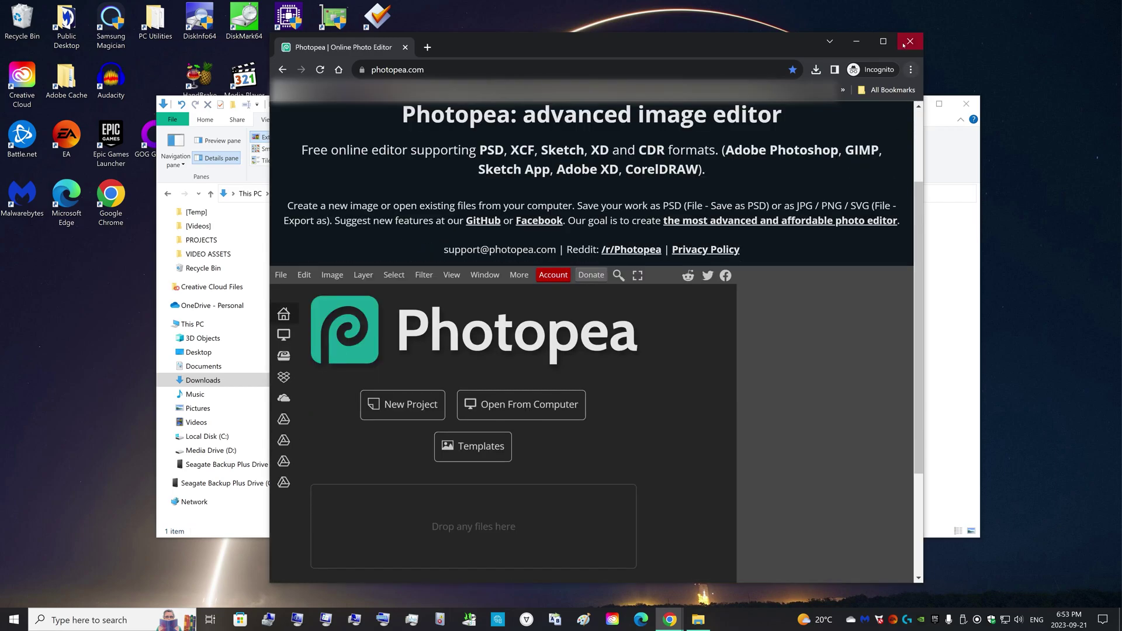
{"action": "left_click", "coordinate": [884, 43]}
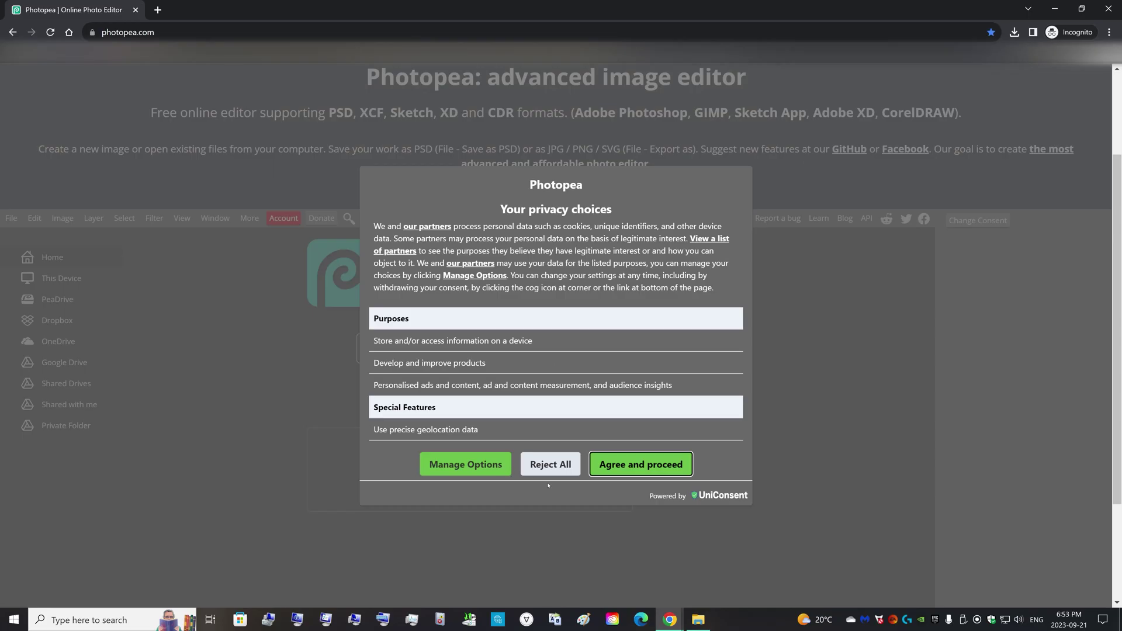
{"action": "left_click", "coordinate": [550, 464]}
{"action": "left_click", "coordinate": [400, 347]}
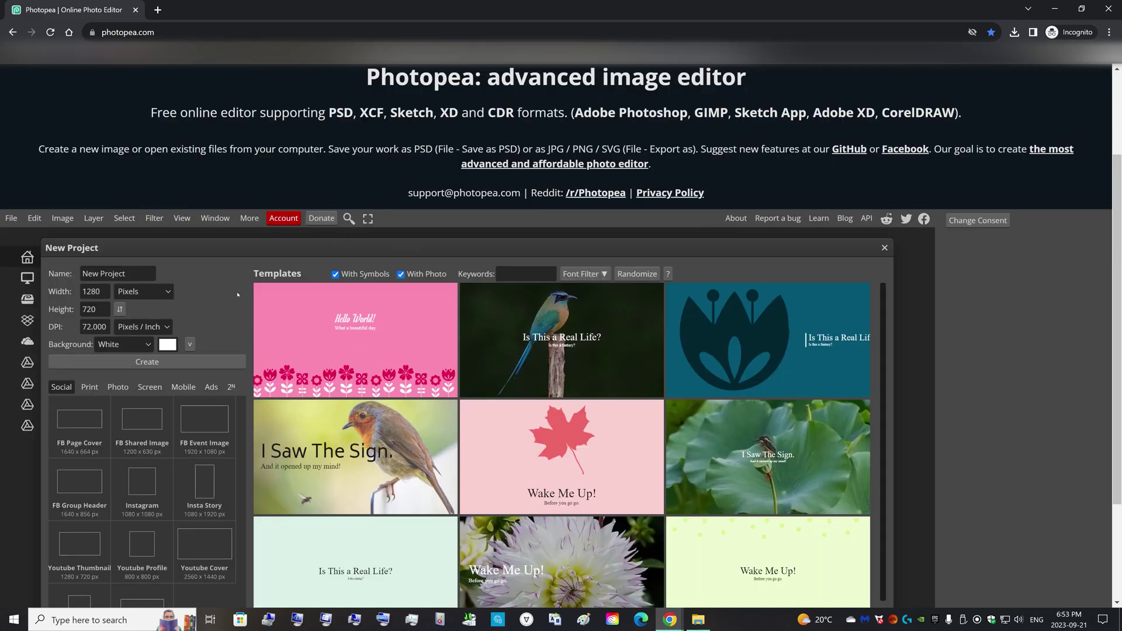
Enter 256 × 256 pixels as the new canvas width and height.
{"action": "scroll", "coordinate": [236, 293], "scroll_direction": "down", "scroll_amount": 2}
{"action": "left_click_drag", "start_coordinate": [101, 174], "coordinate": [75, 174]}
{"action": "scroll", "coordinate": [74, 174], "scroll_direction": "down", "scroll_amount": 1}
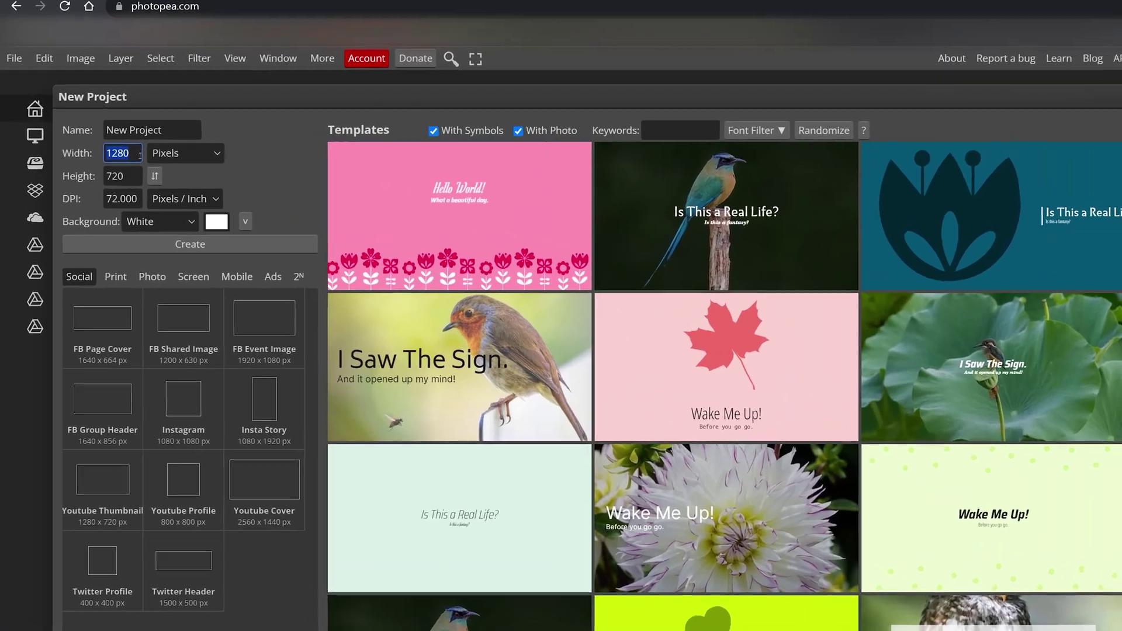
{"action": "type", "text": "256"}
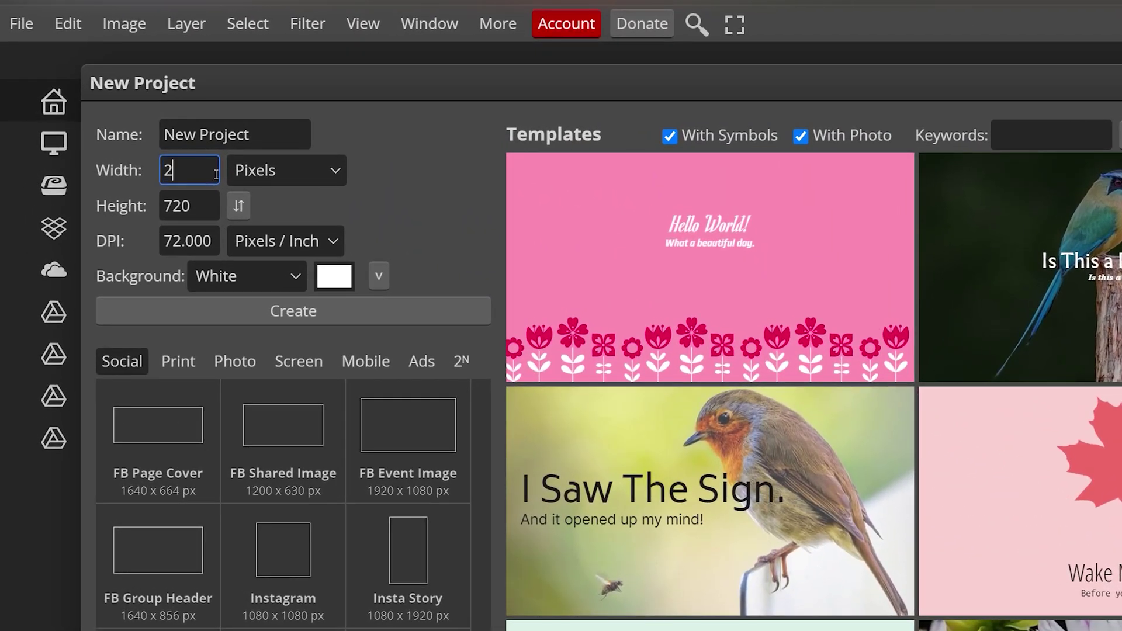
{"action": "left_click", "coordinate": [206, 199]}
{"action": "key", "text": "Tab"}
{"action": "type", "text": "256"}
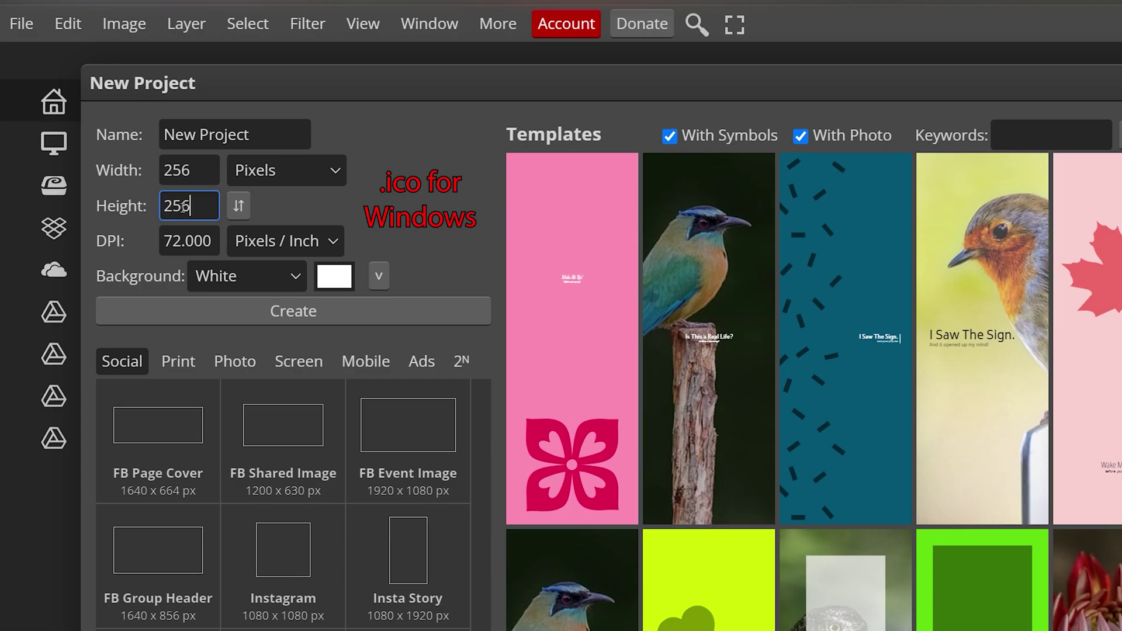
Change the canvas size to 512 × 512 pixels and confirm the white-background project.
{"action": "left_click", "coordinate": [199, 175]}
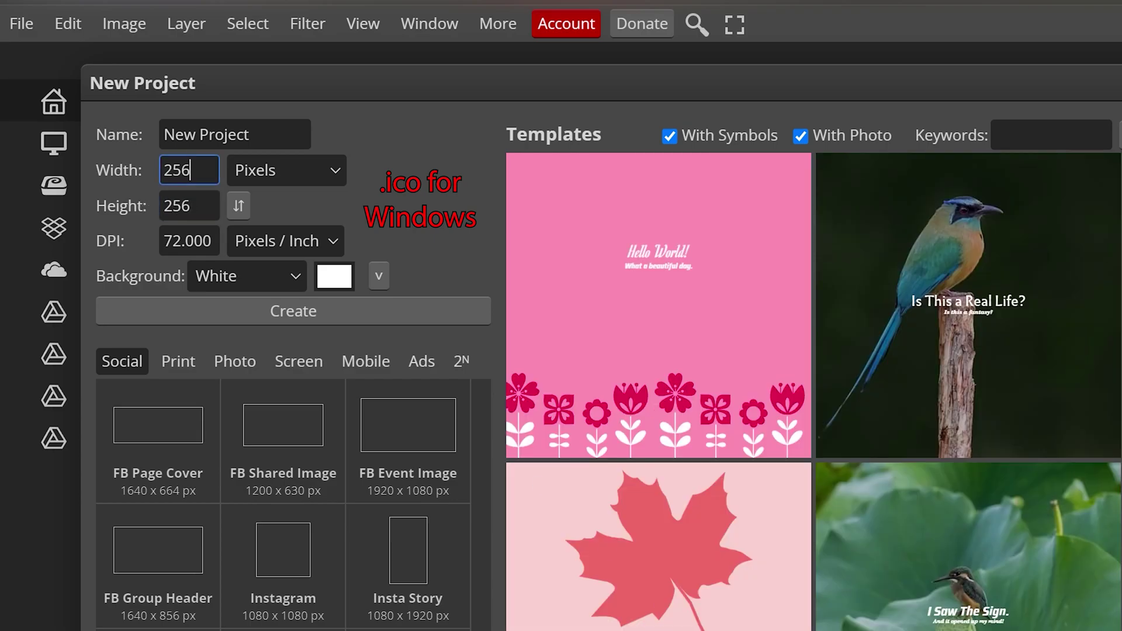
{"action": "key", "text": "Tab"}
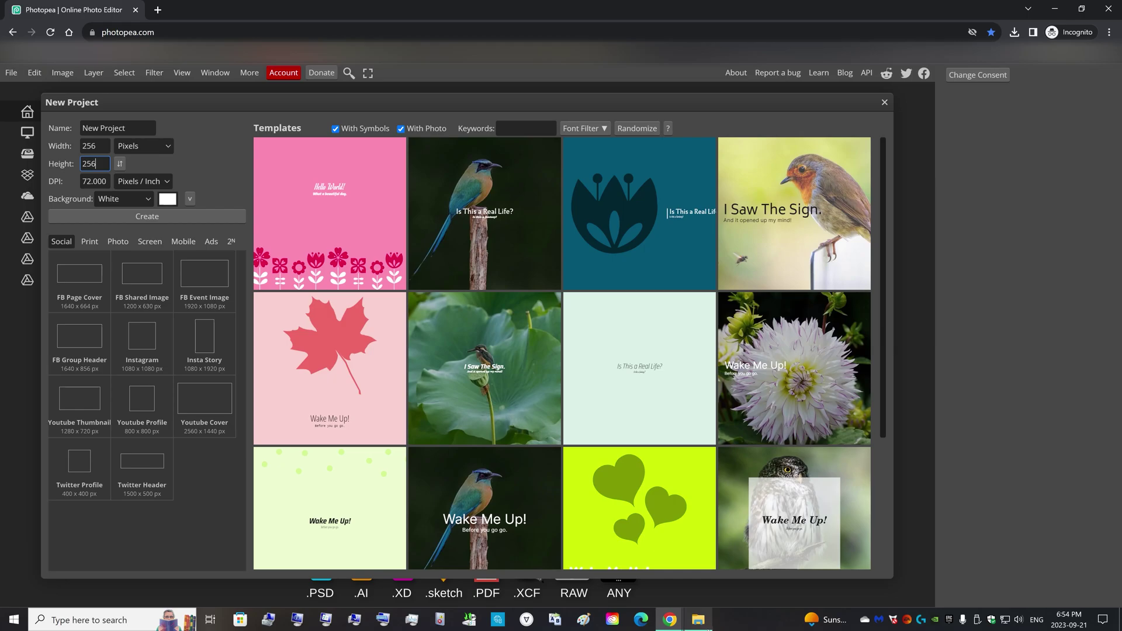
{"action": "key", "text": "shift+Tab"}
{"action": "type", "text": "512"}
{"action": "key", "text": "Tab"}
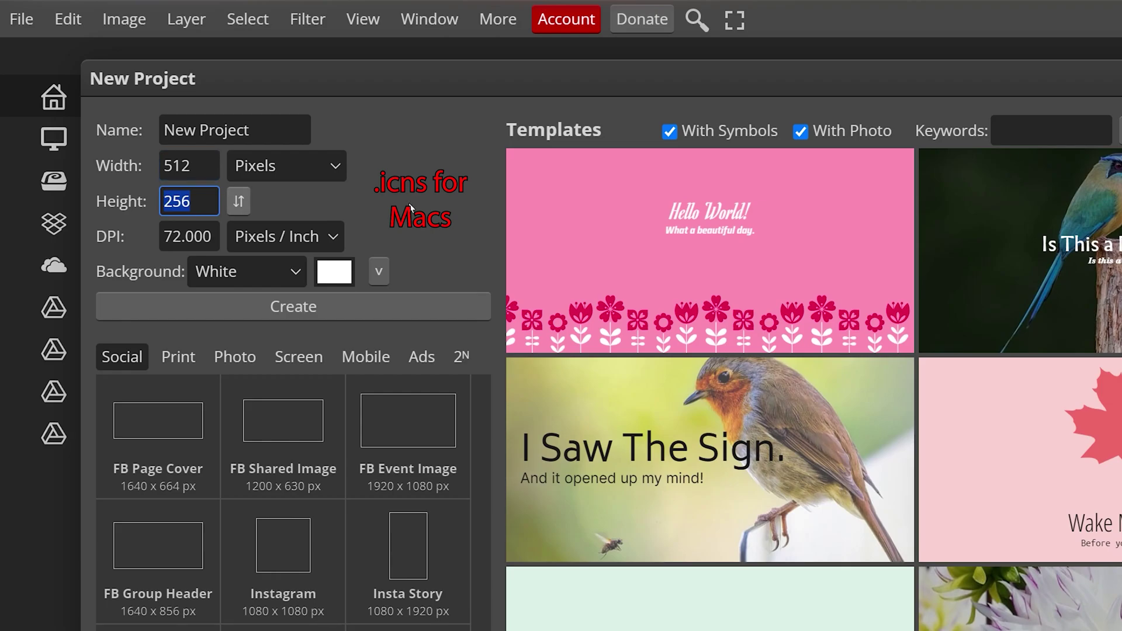
{"action": "type", "text": "512"}
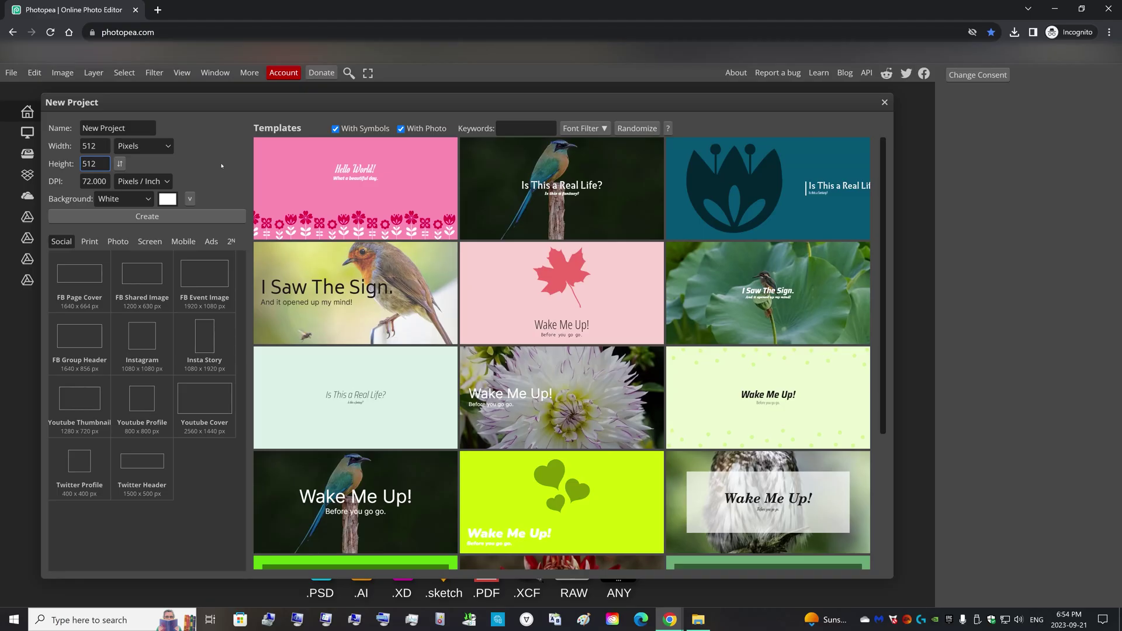
{"action": "key", "text": "Return"}
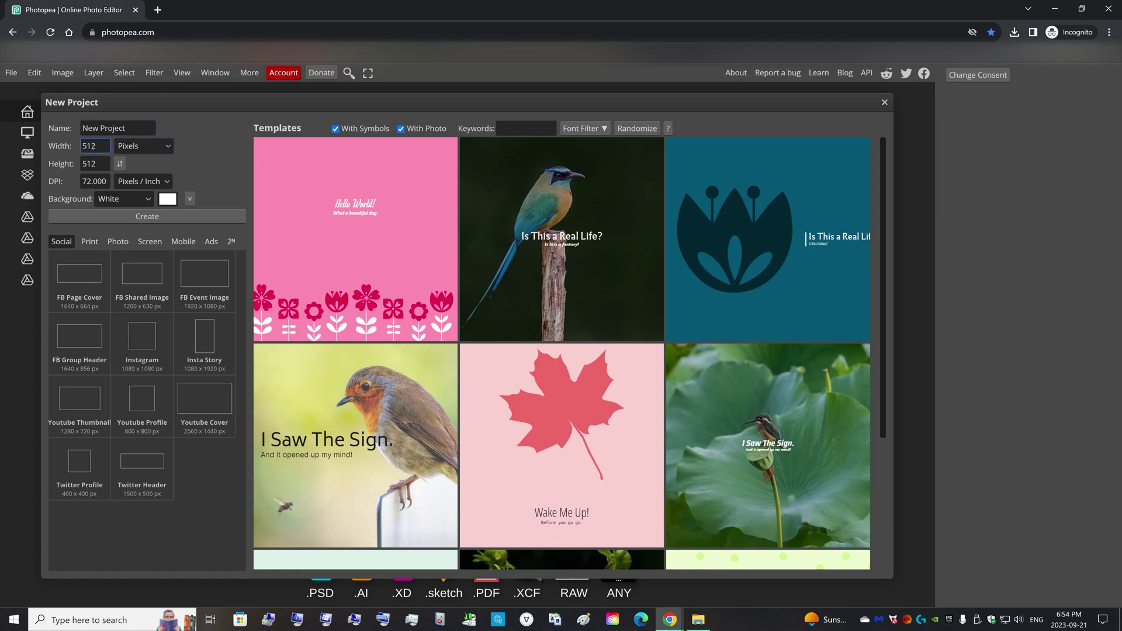
Place Seagate Backup Plus 4TB Blue.jpg from File Explorer onto the canvas and commit it.
{"action": "left_click", "coordinate": [125, 219]}
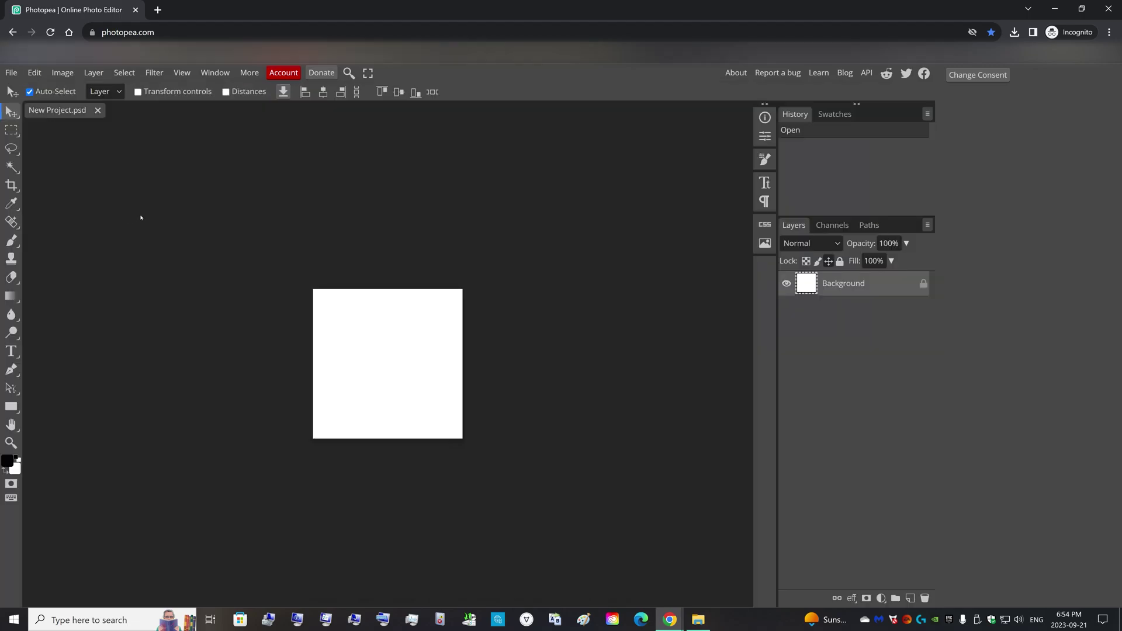
{"action": "key", "text": "alt+Tab"}
{"action": "left_click_drag", "start_coordinate": [244, 485], "coordinate": [500, 277]}
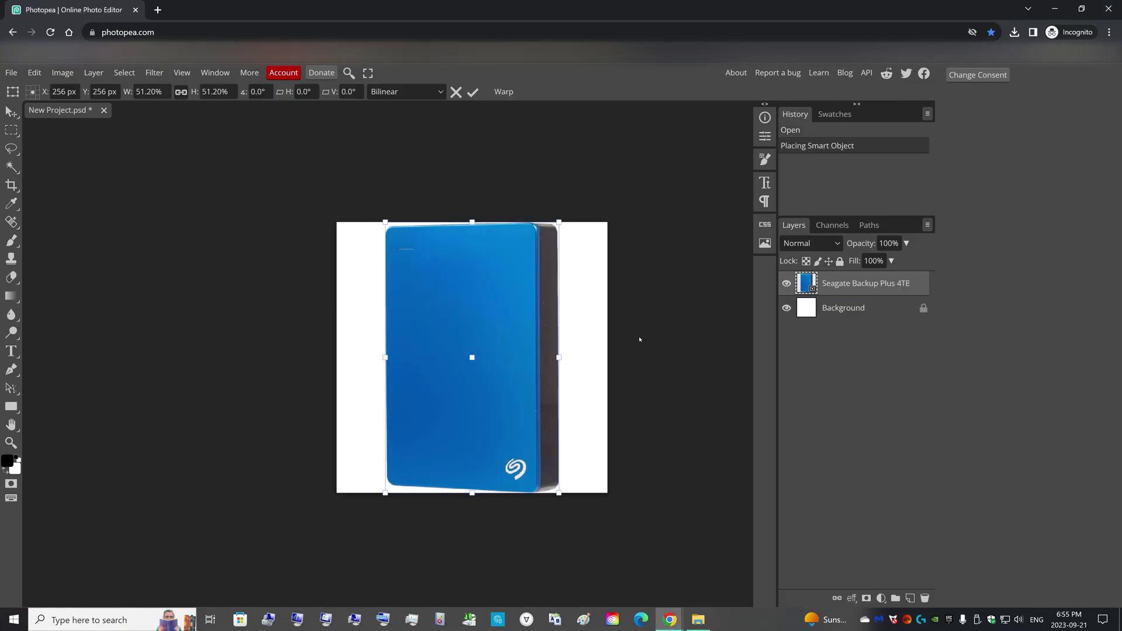
{"action": "key", "text": "Return"}
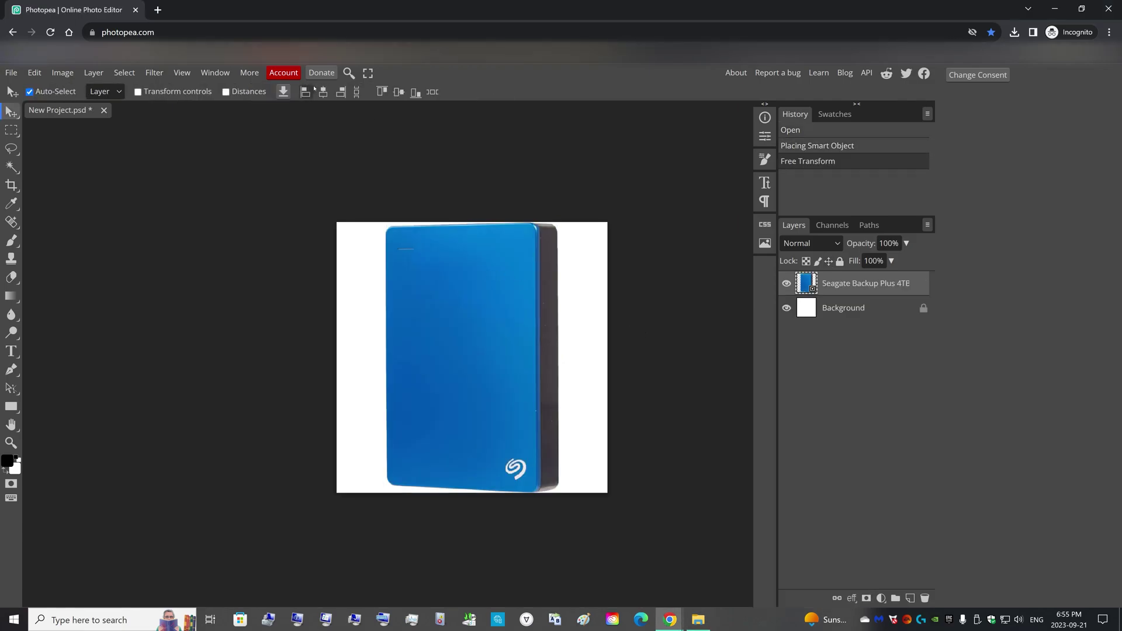
Unlock and delete the white Background layer, then rasterize the drive photo layer.
{"action": "left_click", "coordinate": [865, 308]}
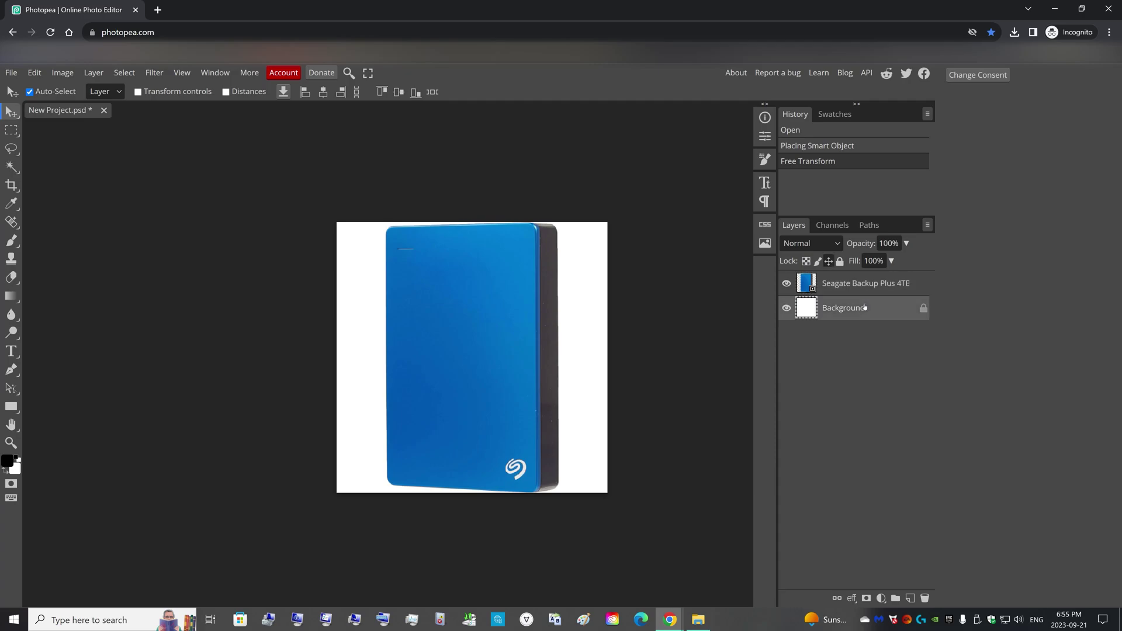
{"action": "left_click", "coordinate": [923, 308]}
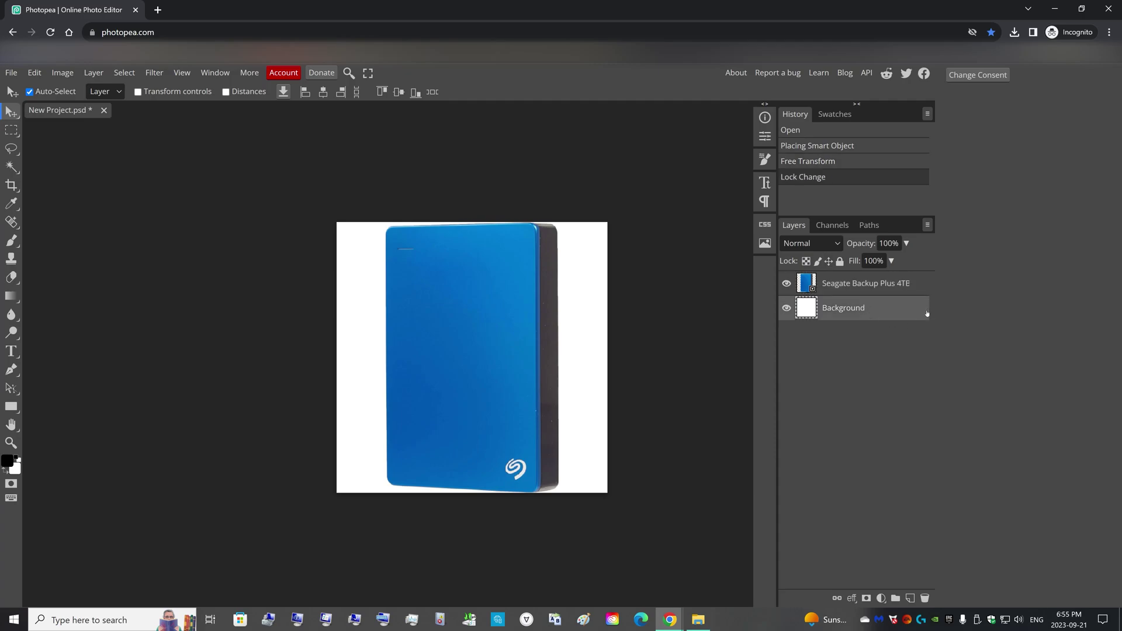
{"action": "right_click", "coordinate": [866, 318]}
{"action": "left_click", "coordinate": [806, 367]}
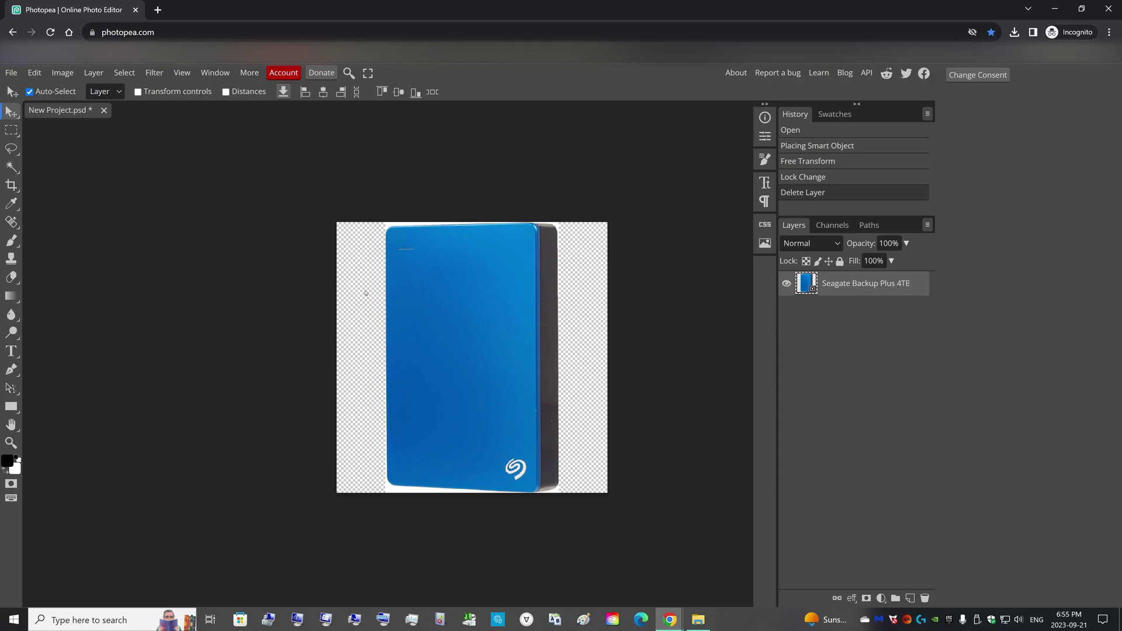
{"action": "scroll", "coordinate": [368, 295], "scroll_direction": "up", "scroll_amount": 3}
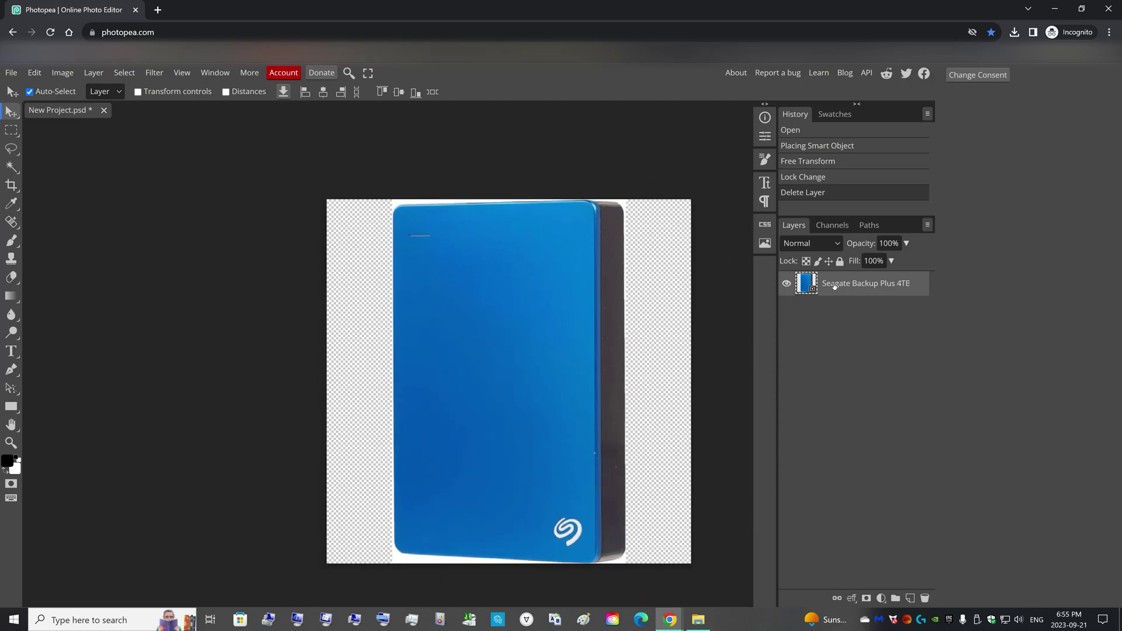
{"action": "right_click", "coordinate": [869, 285]}
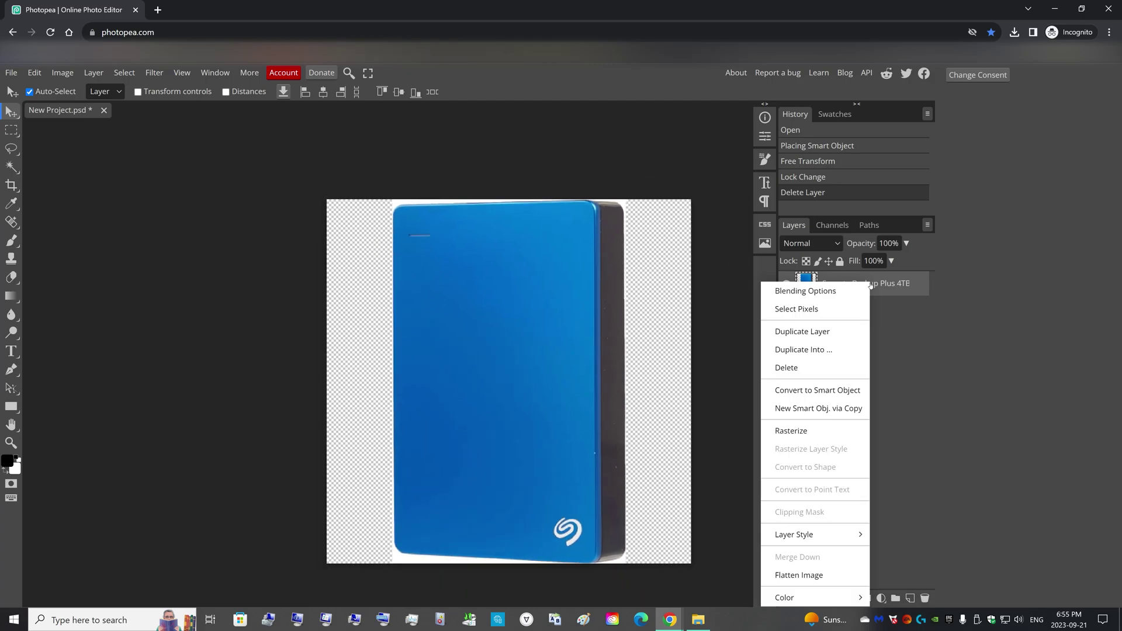
{"action": "left_click", "coordinate": [811, 432]}
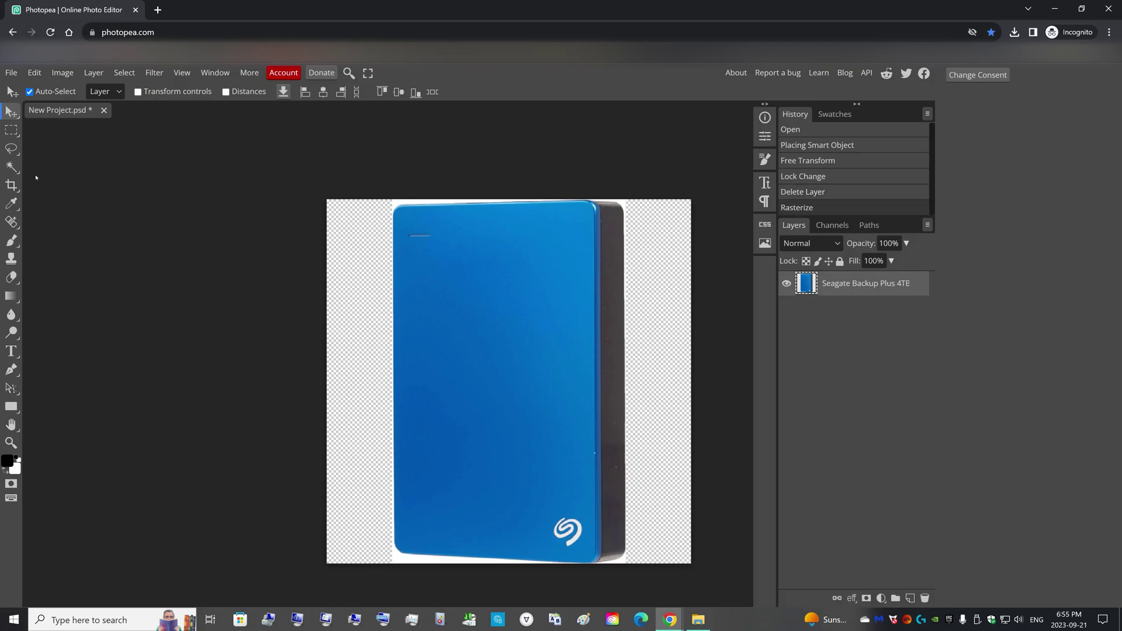
Choose the Magic Wand with tolerance 100 and feather 1 px.
{"action": "left_click", "coordinate": [10, 167]}
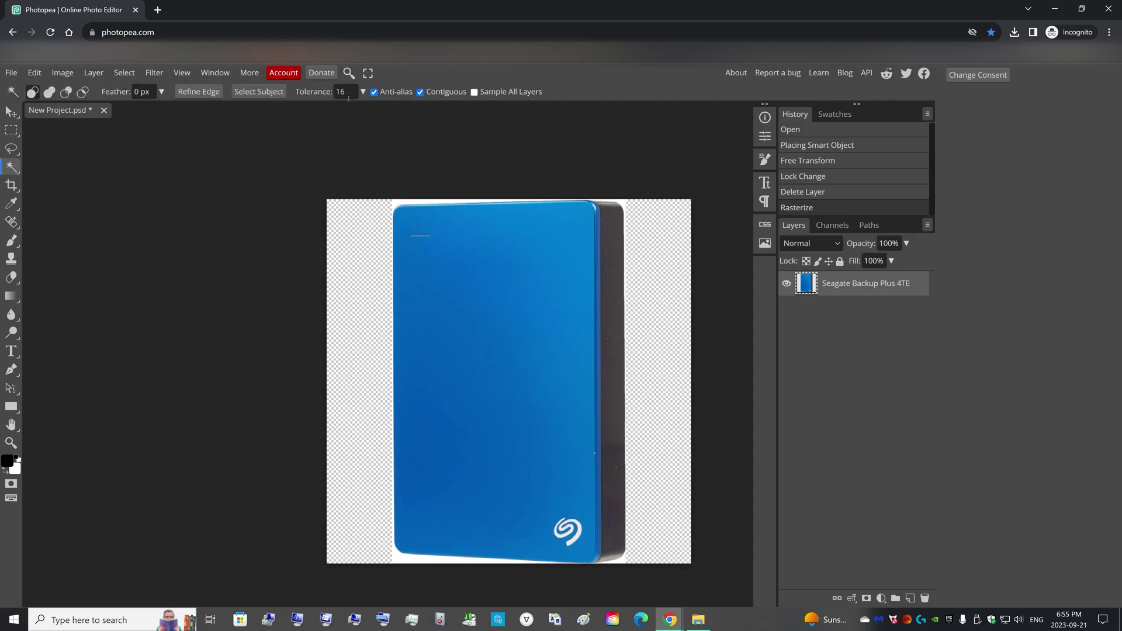
{"action": "left_click_drag", "start_coordinate": [348, 95], "coordinate": [327, 94]}
{"action": "type", "text": "100"}
{"action": "key", "text": "Return"}
{"action": "left_click", "coordinate": [161, 92]}
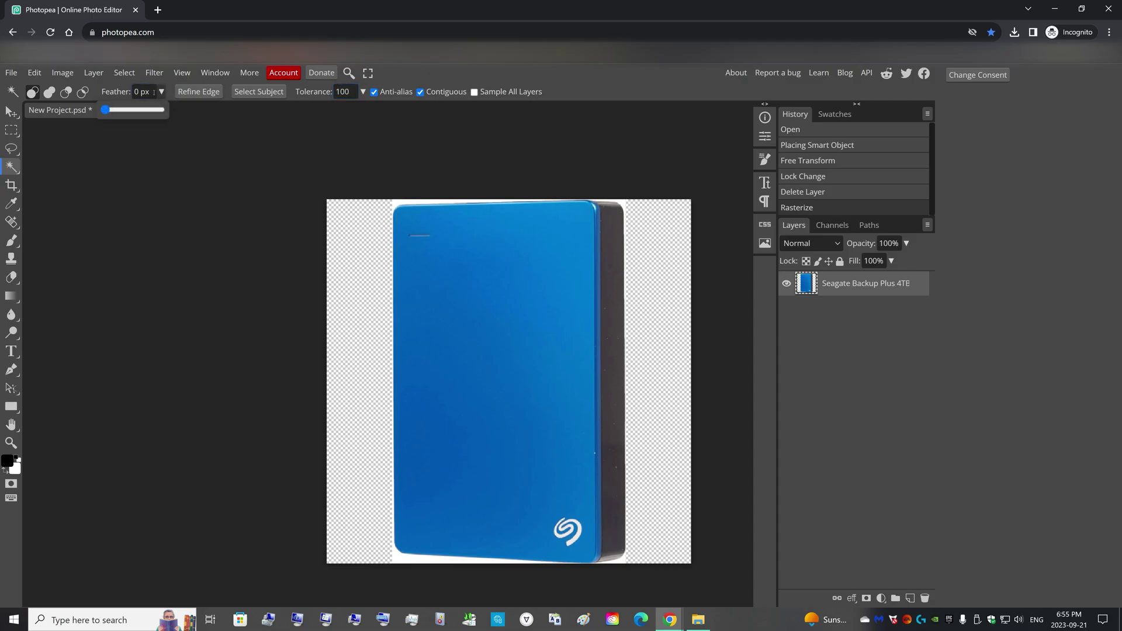
{"action": "left_click", "coordinate": [123, 91]}
{"action": "key", "text": "Delete"}
{"action": "type", "text": "1"}
Select the white areas beside and surrounding the drive.
{"action": "left_click", "coordinate": [165, 180]}
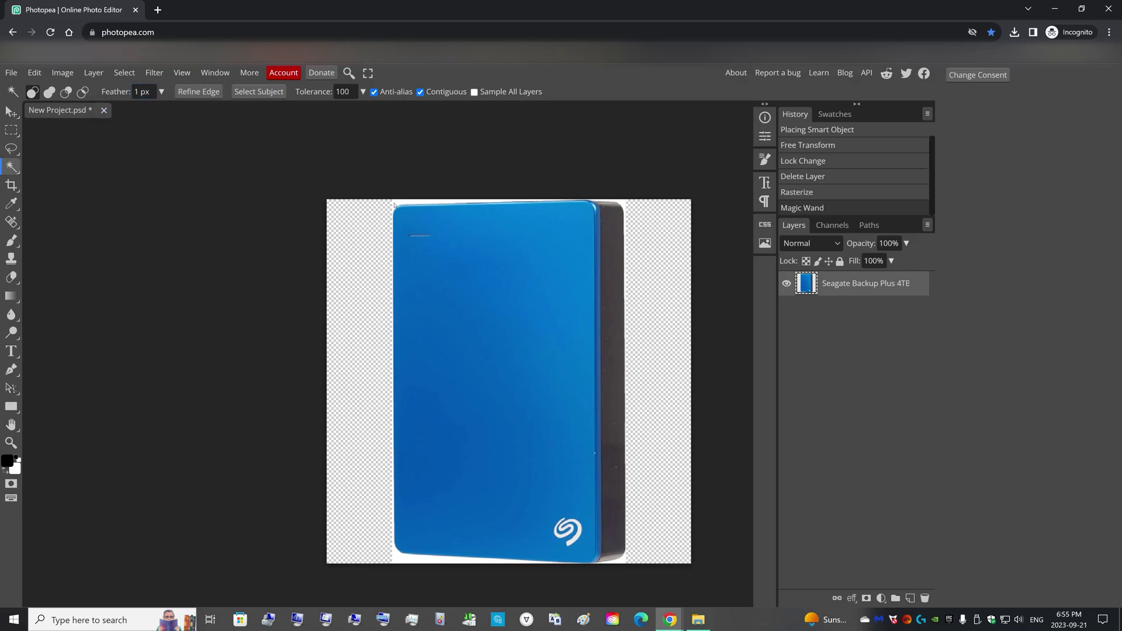
{"action": "scroll", "coordinate": [433, 225], "scroll_direction": "up", "scroll_amount": 3}
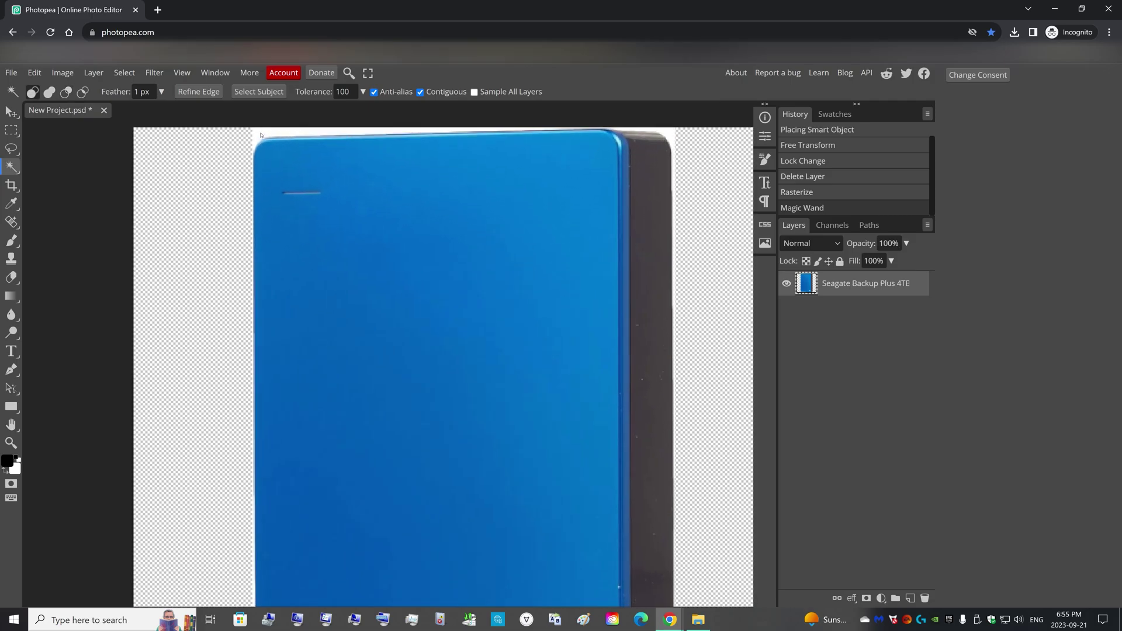
{"action": "left_click", "coordinate": [260, 135]}
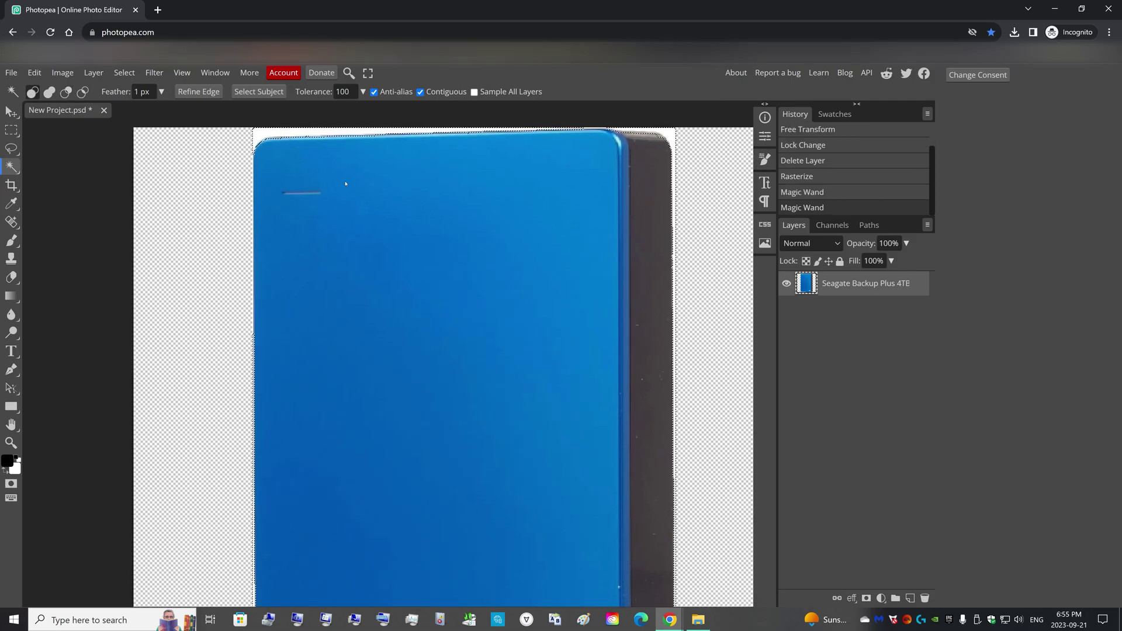
{"action": "scroll", "coordinate": [382, 389], "scroll_direction": "down", "scroll_amount": 5}
{"action": "scroll", "coordinate": [643, 362], "scroll_direction": "up", "scroll_amount": 3}
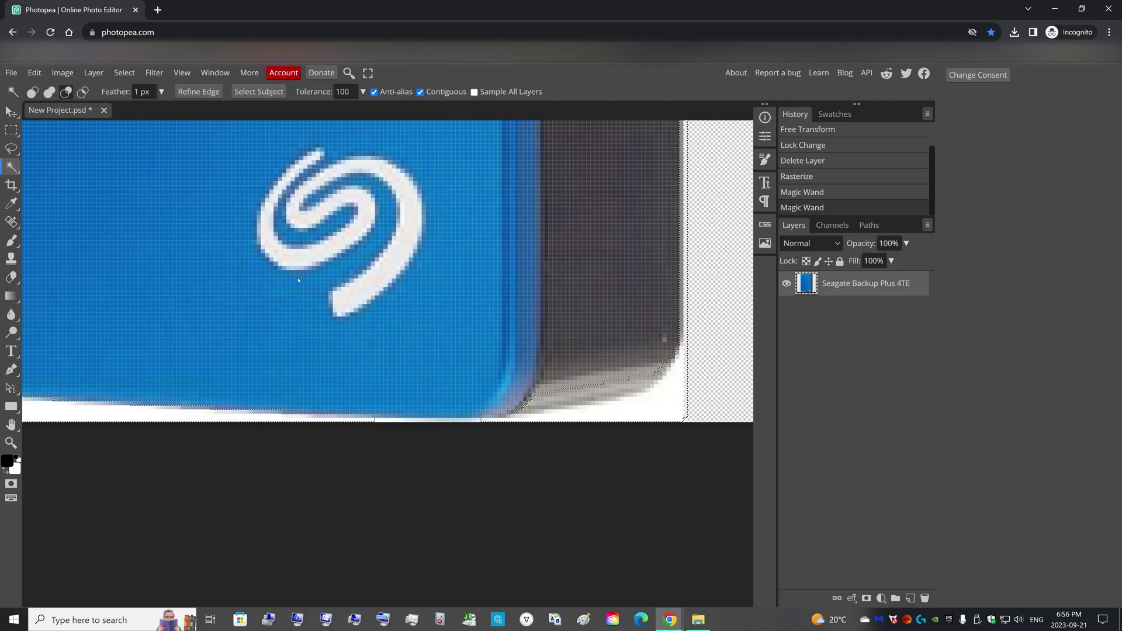
{"action": "scroll", "coordinate": [386, 293], "scroll_direction": "down", "scroll_amount": 5}
Lower tolerance to 50 and reselect the white area and the drive's corner patch.
{"action": "left_click", "coordinate": [328, 91]}
{"action": "type", "text": "50"}
{"action": "key", "text": "Return"}
{"action": "left_click", "coordinate": [481, 485]}
{"action": "left_click", "coordinate": [547, 478]}
Delete the selected white pixels and drop the selection.
{"action": "scroll", "coordinate": [547, 478], "scroll_direction": "up", "scroll_amount": 5}
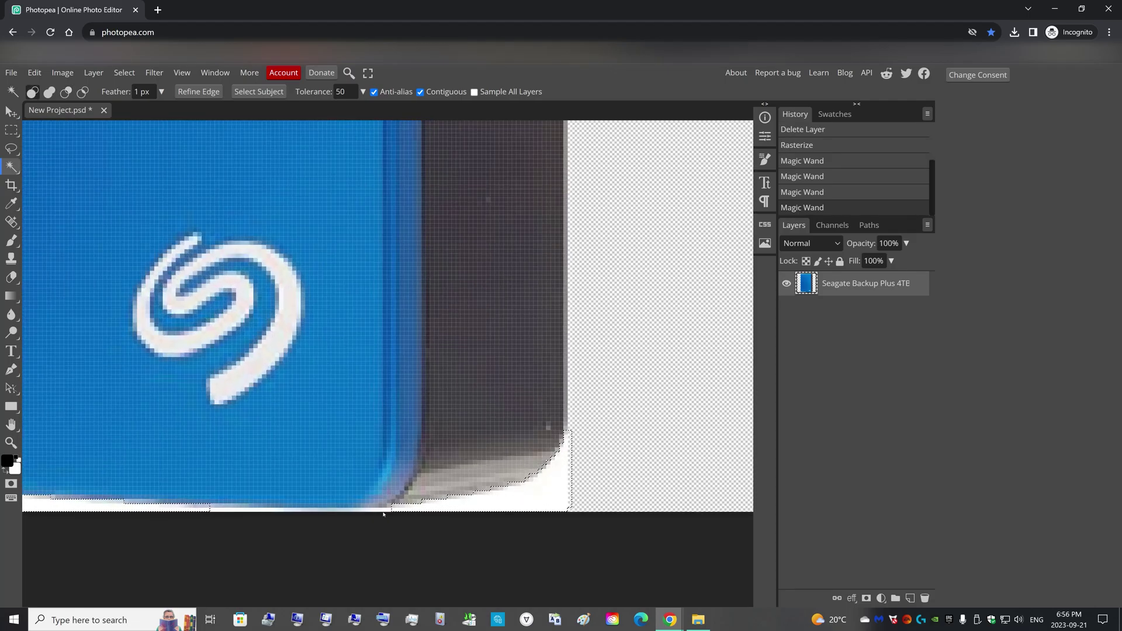
{"action": "scroll", "coordinate": [169, 401], "scroll_direction": "down", "scroll_amount": 5}
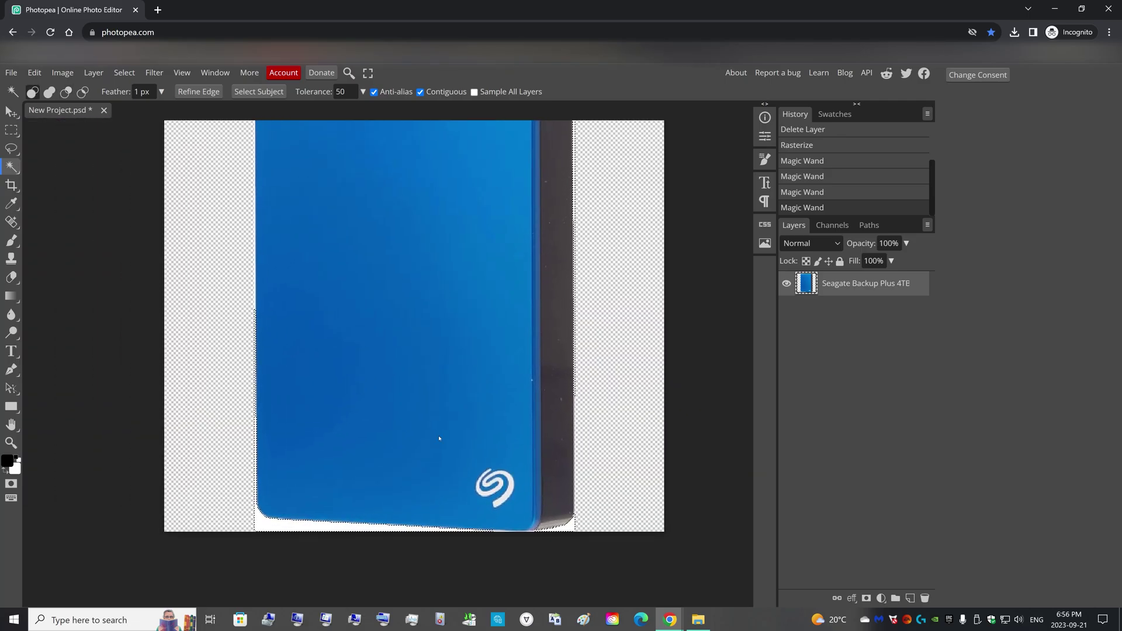
{"action": "key", "text": "Delete"}
{"action": "key", "text": "ctrl+d"}
{"action": "scroll", "coordinate": [263, 523], "scroll_direction": "up", "scroll_amount": 5}
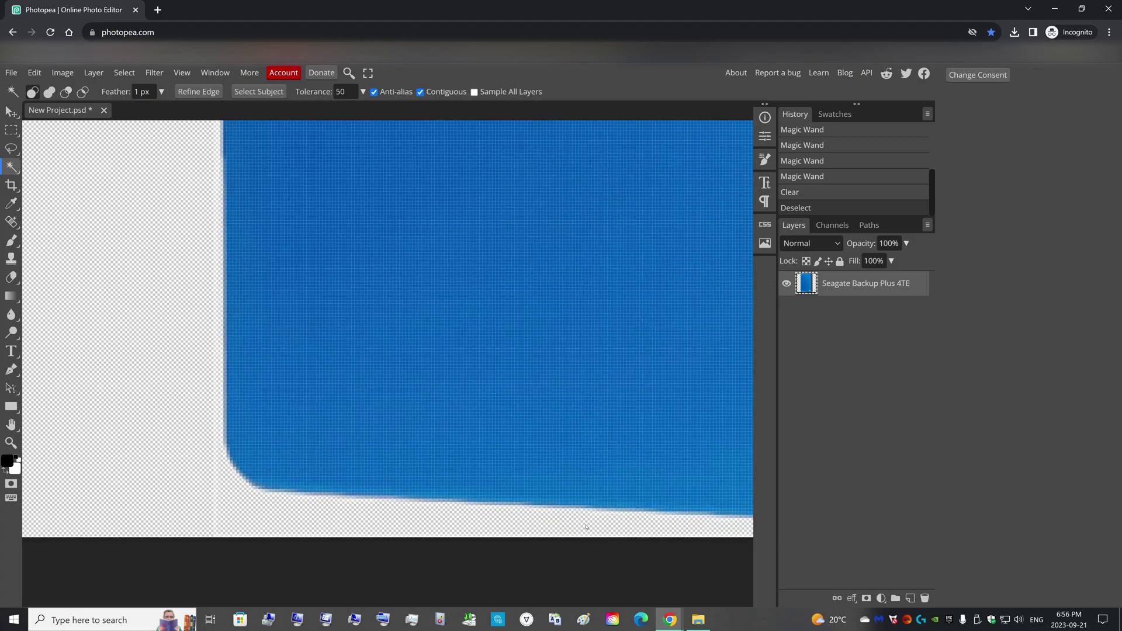
{"action": "scroll", "coordinate": [561, 375], "scroll_direction": "down", "scroll_amount": 5}
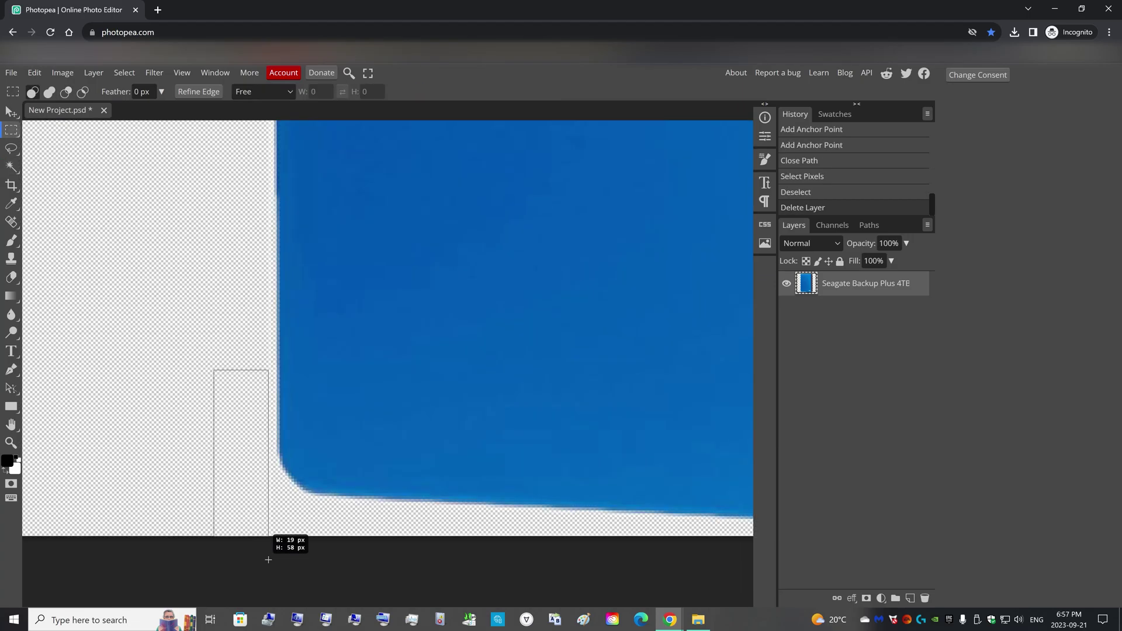
Delete the white slivers below the drive's bottom-left corner with rectangular selections.
{"action": "left_click_drag", "start_coordinate": [270, 552], "coordinate": [272, 561]}
{"action": "key", "text": "Delete"}
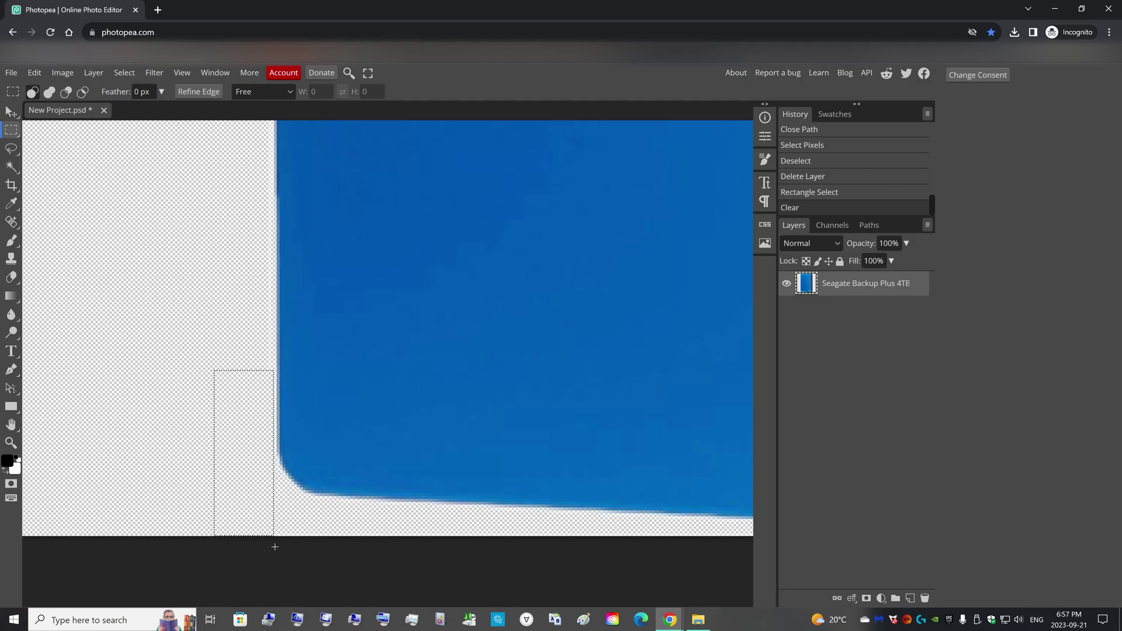
{"action": "key", "text": "ctrl+d"}
{"action": "left_click_drag", "start_coordinate": [250, 516], "coordinate": [553, 566]}
{"action": "key", "text": "Delete"}
{"action": "scroll", "coordinate": [592, 579], "scroll_direction": "left", "scroll_amount": 1}
{"action": "scroll", "coordinate": [592, 579], "scroll_direction": "left", "scroll_amount": 2}
{"action": "key", "text": "ctrl+d"}
Delete the white strip running along the drive's left side.
{"action": "scroll", "coordinate": [196, 483], "scroll_direction": "down", "scroll_amount": 3}
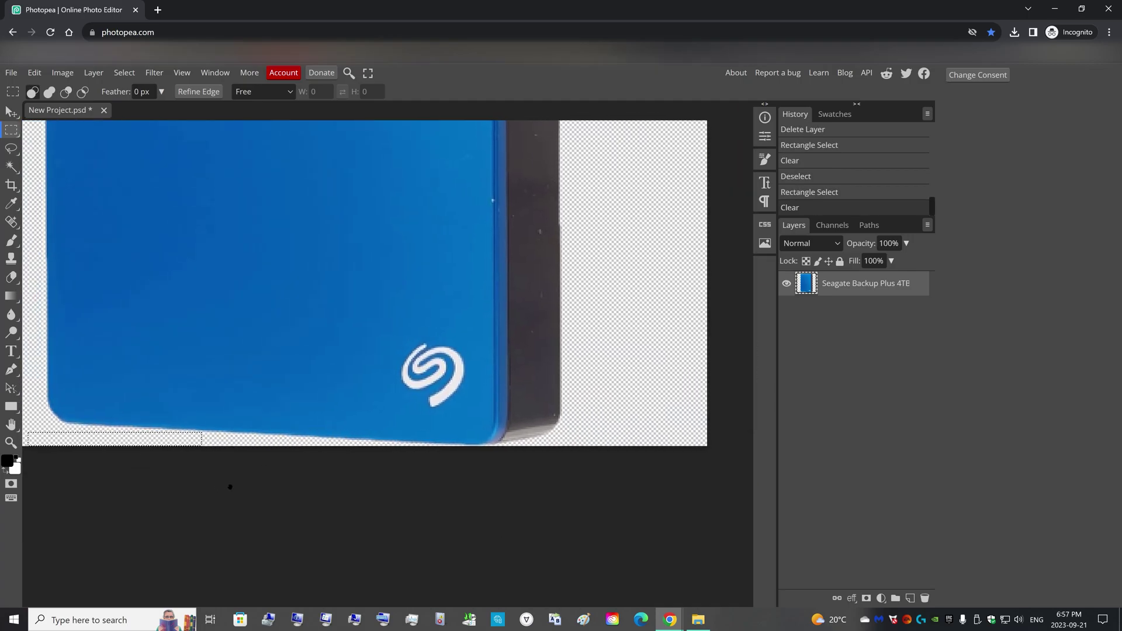
{"action": "scroll", "coordinate": [115, 450], "scroll_direction": "down", "scroll_amount": 2}
{"action": "left_click_drag", "start_coordinate": [116, 452], "coordinate": [621, 450]}
{"action": "key", "text": "ctrl+d"}
{"action": "scroll", "coordinate": [518, 452], "scroll_direction": "down", "scroll_amount": 1}
{"action": "left_click_drag", "start_coordinate": [248, 193], "coordinate": [312, 623]}
{"action": "scroll", "coordinate": [303, 306], "scroll_direction": "up", "scroll_amount": 5}
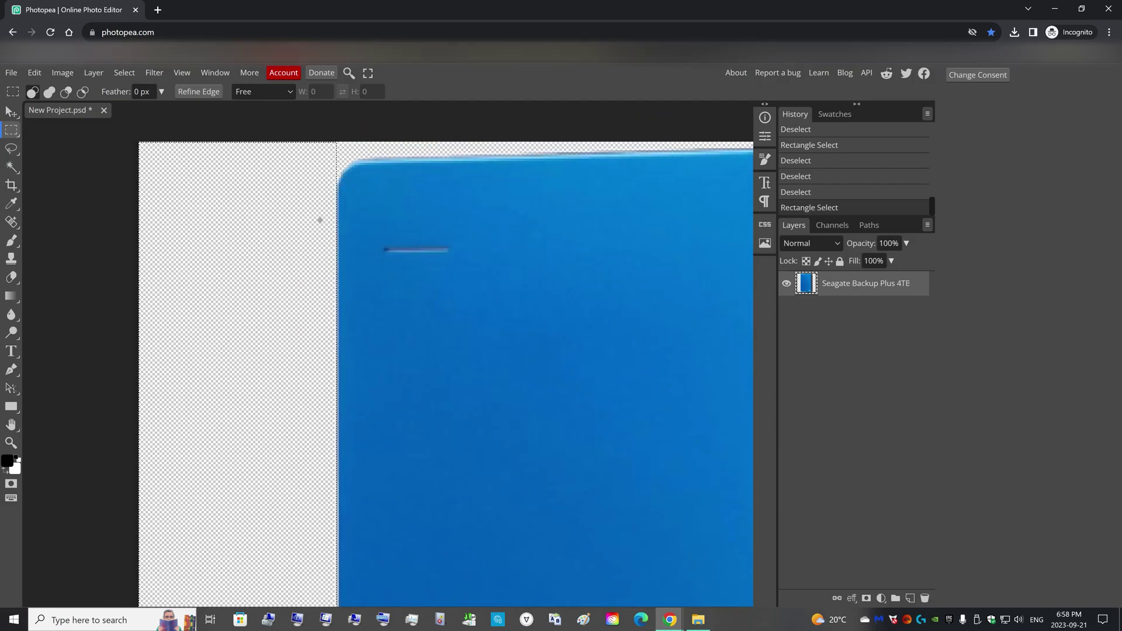
{"action": "key", "text": "Delete"}
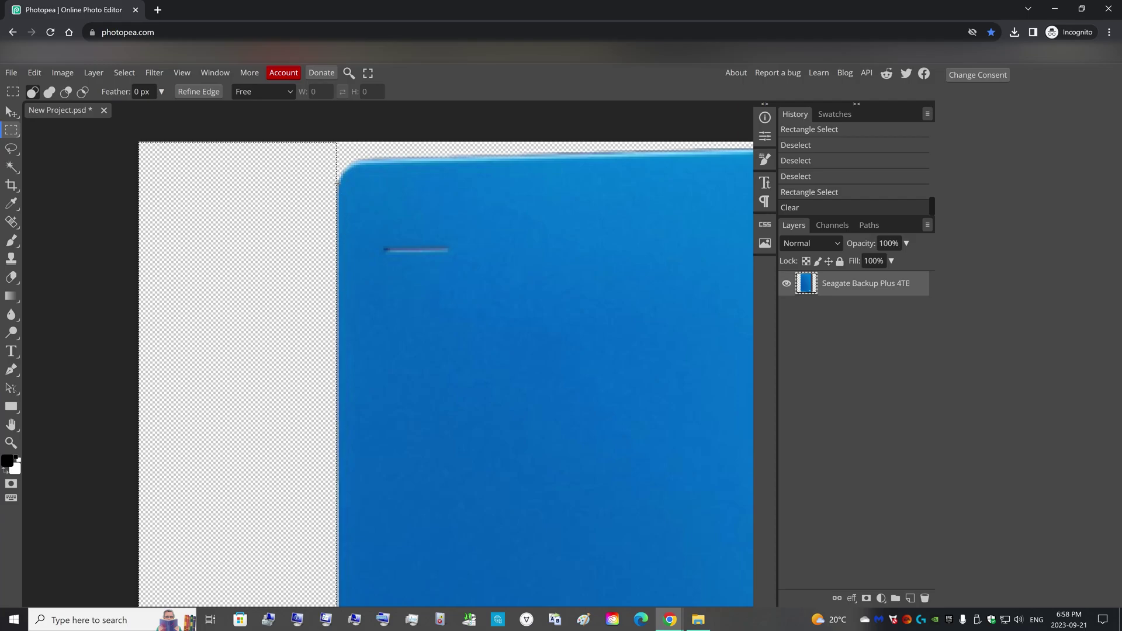
Delete the white strip along the drive's right side, viewing the whole image.
{"action": "scroll", "coordinate": [351, 233], "scroll_direction": "down", "scroll_amount": 5}
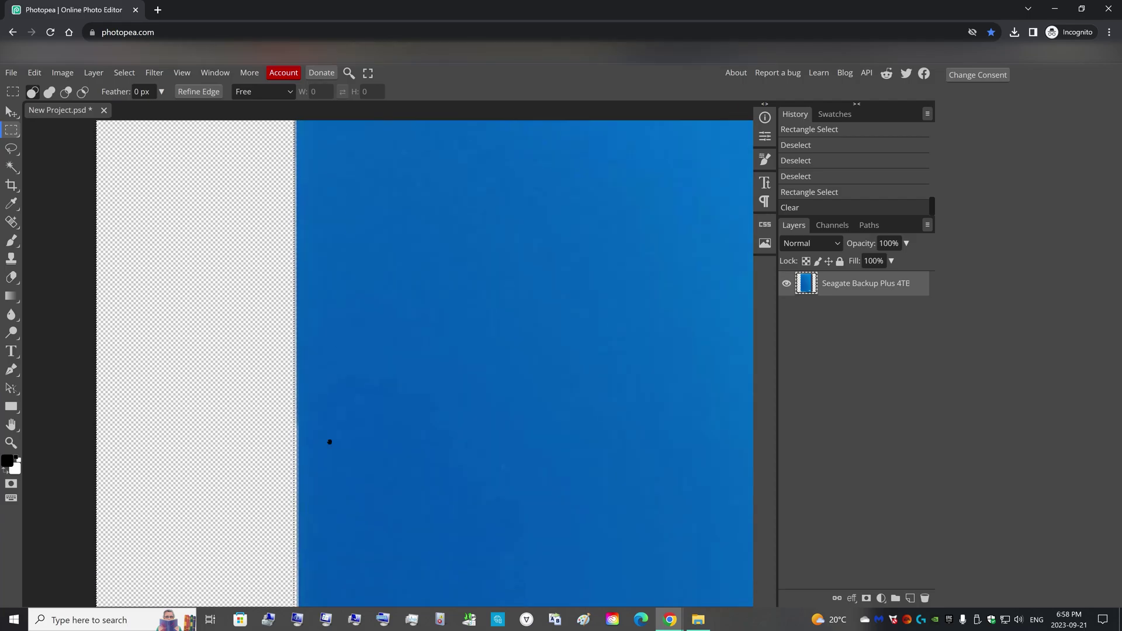
{"action": "scroll", "coordinate": [543, 407], "scroll_direction": "down", "scroll_amount": 2}
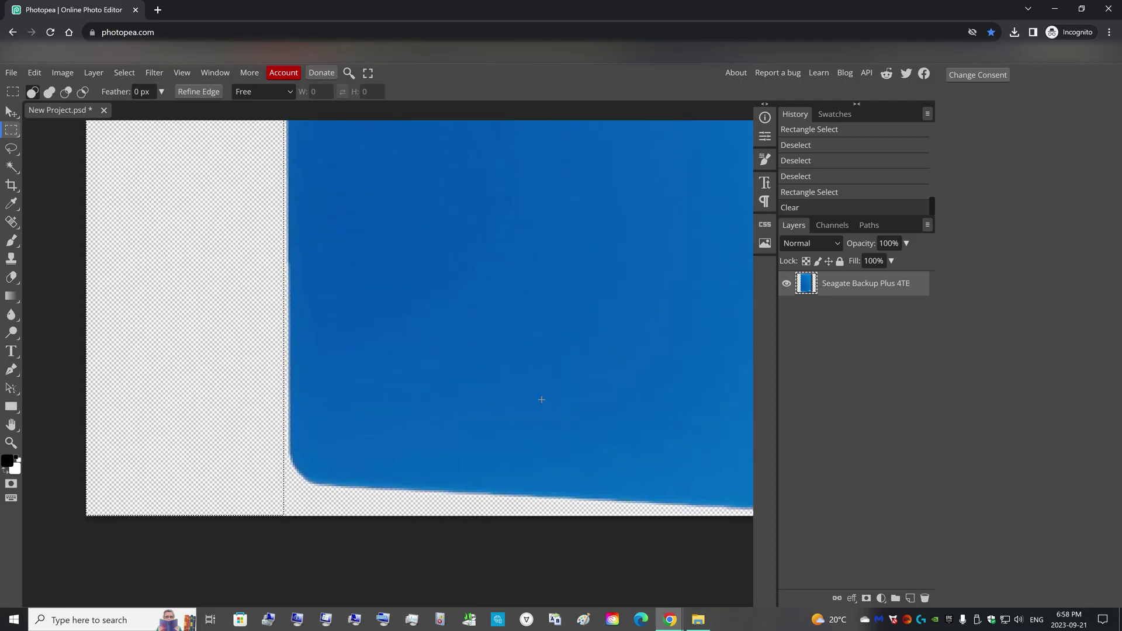
{"action": "left_click", "coordinate": [332, 501]}
{"action": "scroll", "coordinate": [321, 510], "scroll_direction": "right", "scroll_amount": 3}
{"action": "left_click_drag", "start_coordinate": [253, 478], "coordinate": [672, 544]}
{"action": "scroll", "coordinate": [363, 520], "scroll_direction": "right", "scroll_amount": 5}
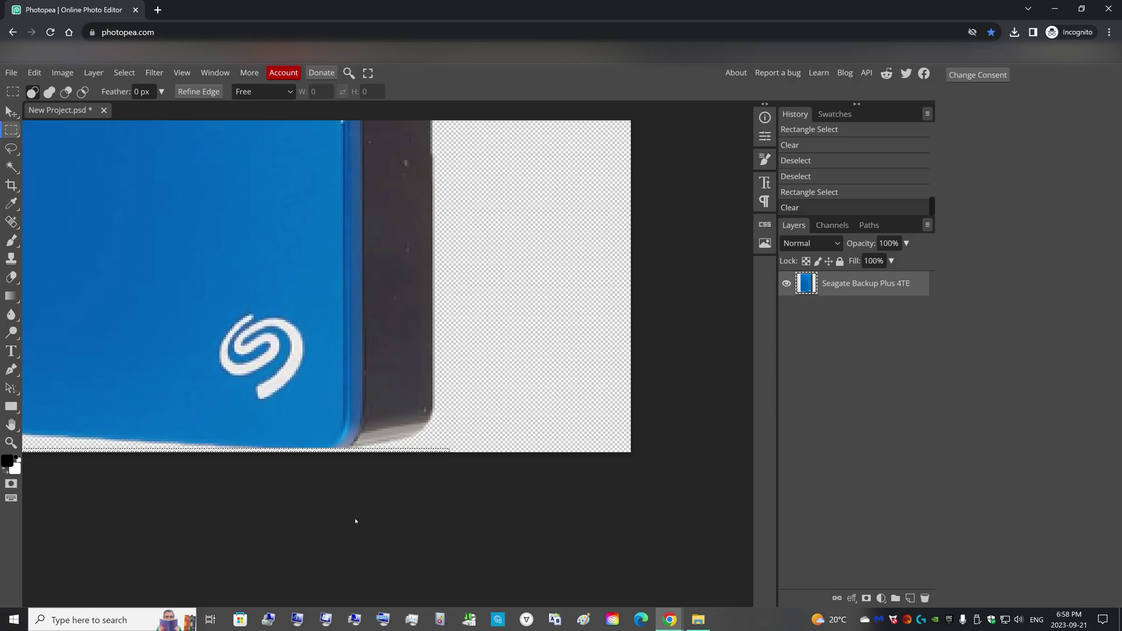
{"action": "left_click", "coordinate": [355, 518]}
{"action": "key", "text": "ctrl+1"}
{"action": "left_click_drag", "start_coordinate": [310, 222], "coordinate": [456, 596]}
{"action": "key", "text": "Delete"}
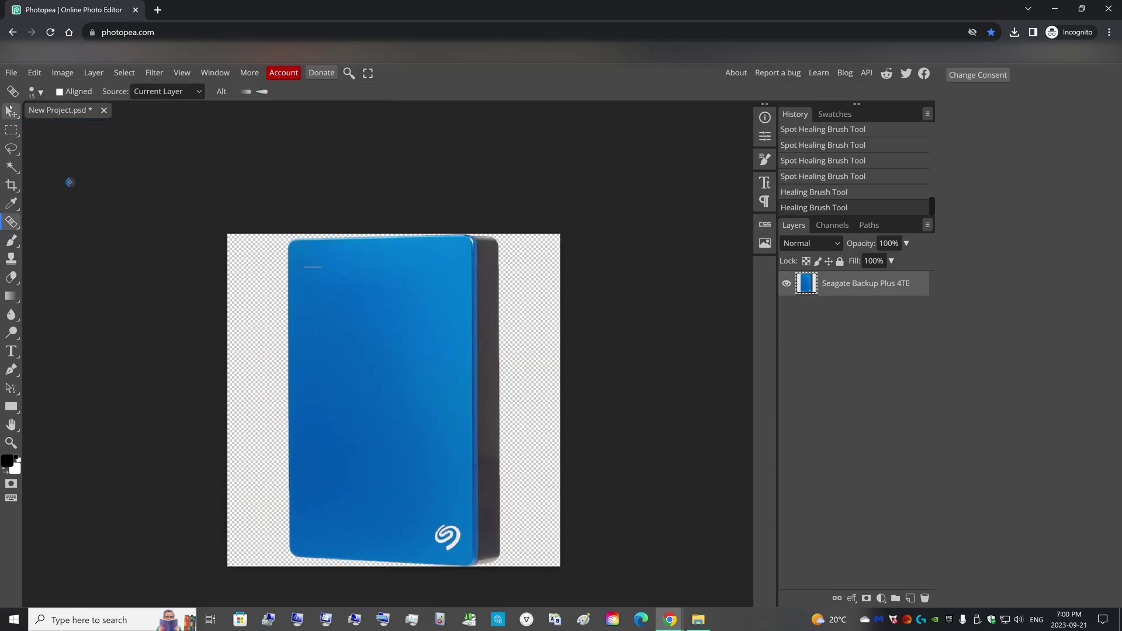
Zoom in and nudge the drive layer slightly left with the Move tool.
{"action": "key", "text": "v"}
{"action": "key", "text": "ctrl+plus"}
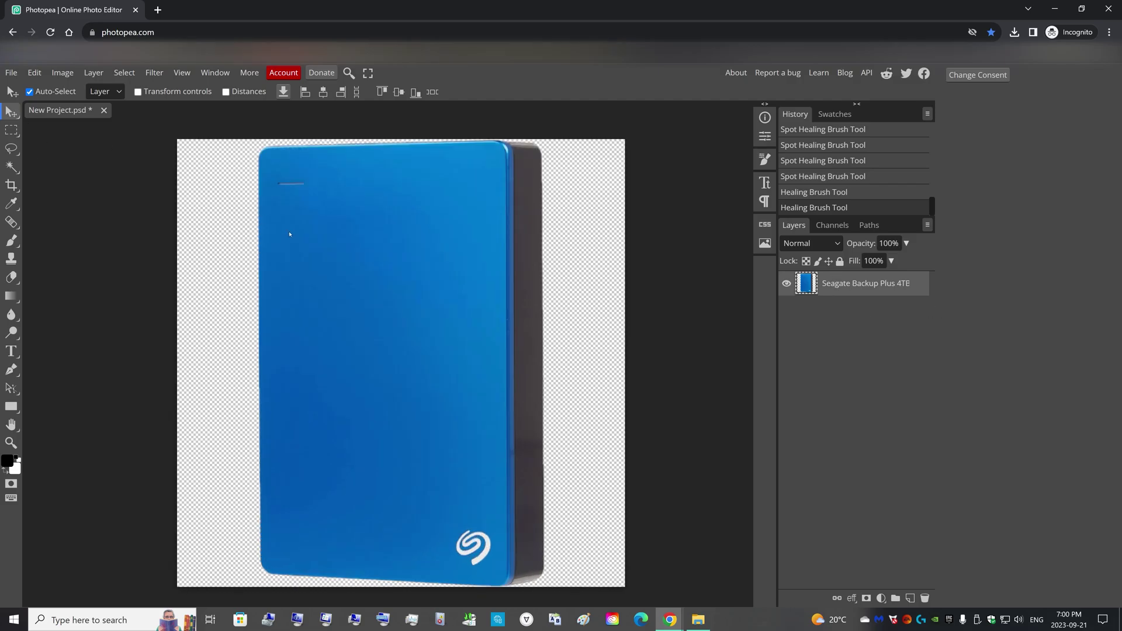
{"action": "key", "text": "Left"}
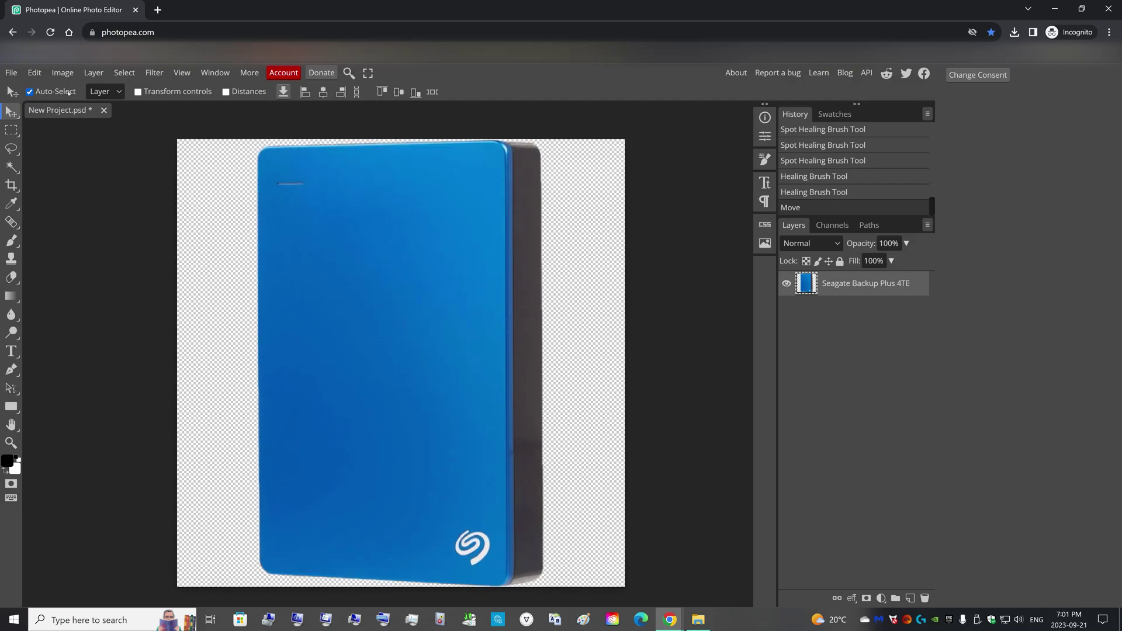
Free Transform the drive layer from top and bottom to about 100.2% and apply it.
{"action": "left_click", "coordinate": [34, 77]}
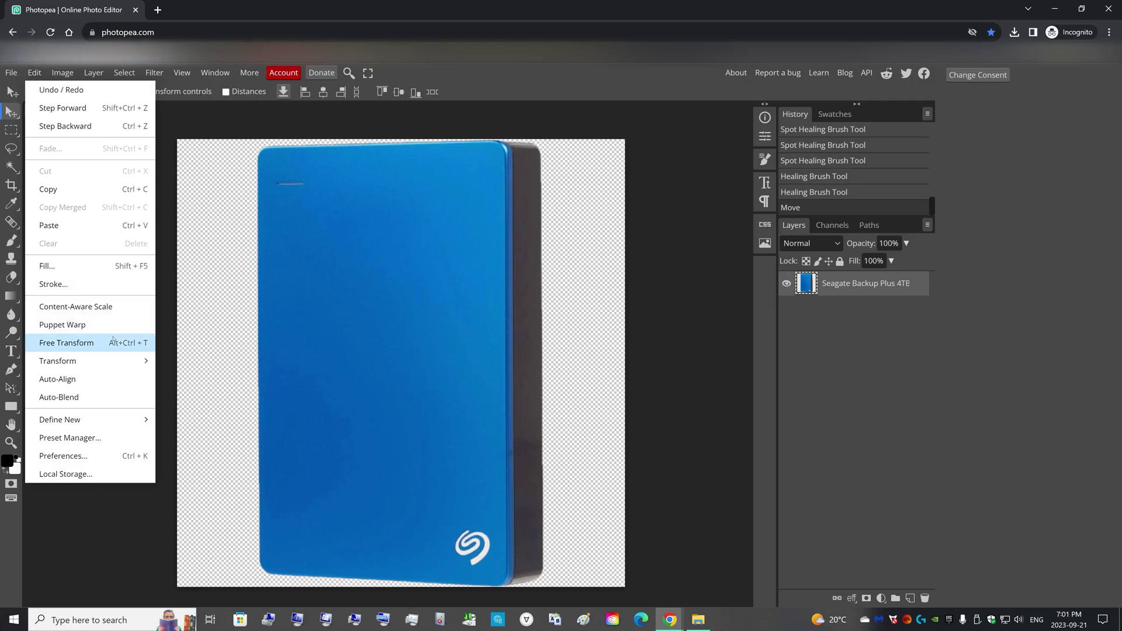
{"action": "left_click", "coordinate": [114, 341]}
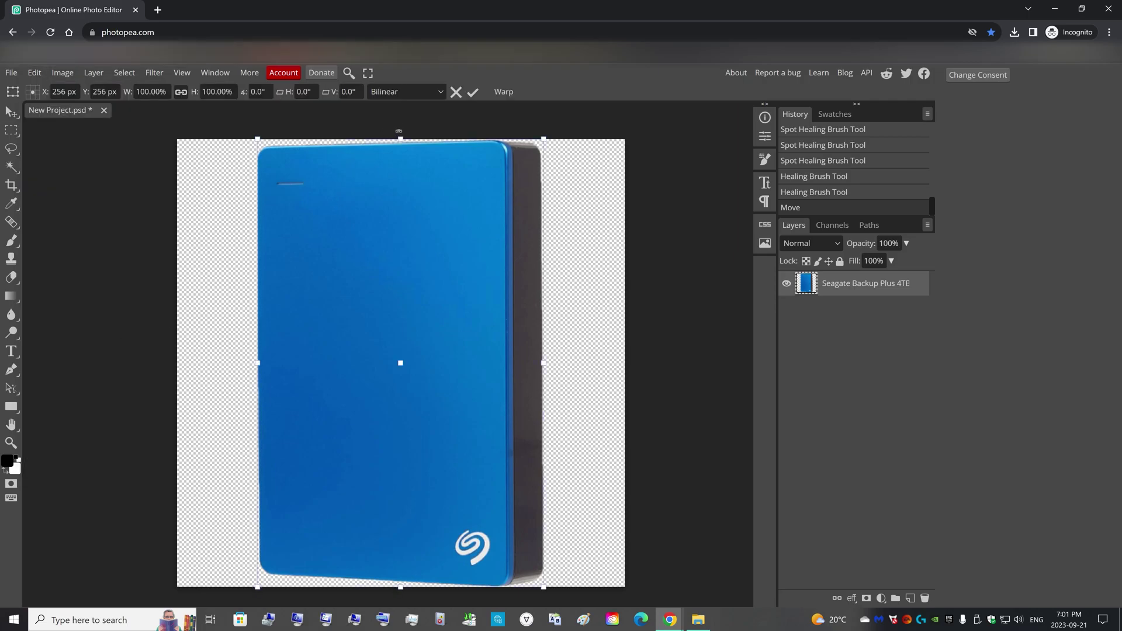
{"action": "left_click_drag", "start_coordinate": [400, 129], "coordinate": [400, 138]}
{"action": "left_click_drag", "start_coordinate": [400, 587], "coordinate": [400, 587]}
{"action": "scroll", "coordinate": [401, 586], "scroll_direction": "up", "scroll_amount": 3}
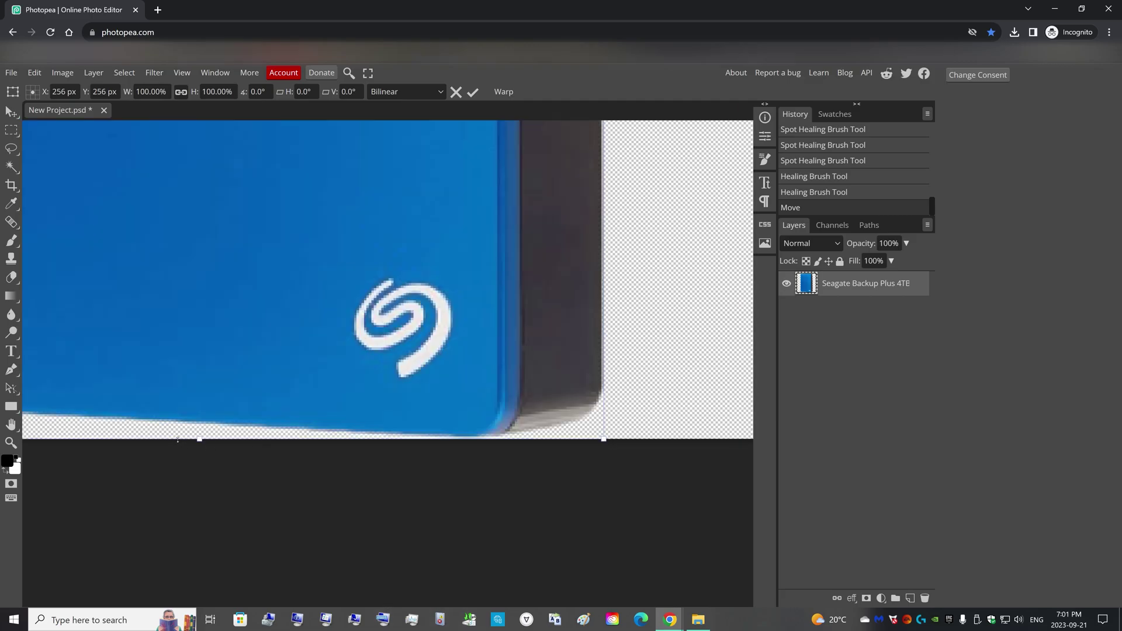
{"action": "left_click_drag", "start_coordinate": [199, 439], "coordinate": [200, 441]}
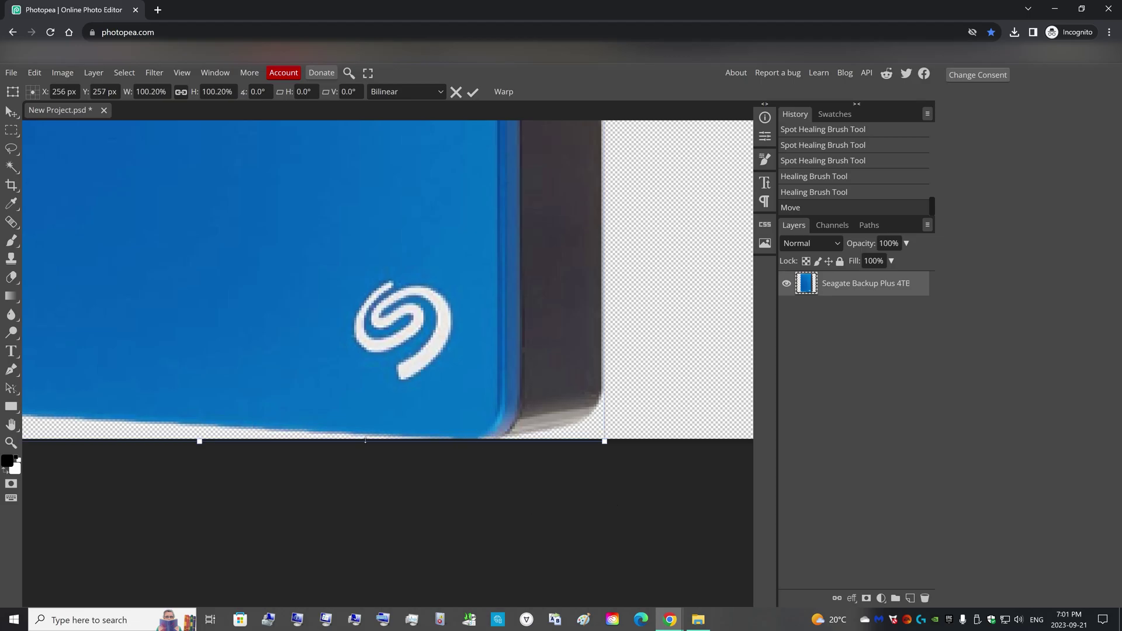
{"action": "key", "text": "Return"}
{"action": "scroll", "coordinate": [250, 468], "scroll_direction": "down", "scroll_amount": 5}
{"action": "scroll", "coordinate": [137, 436], "scroll_direction": "up", "scroll_amount": 2}
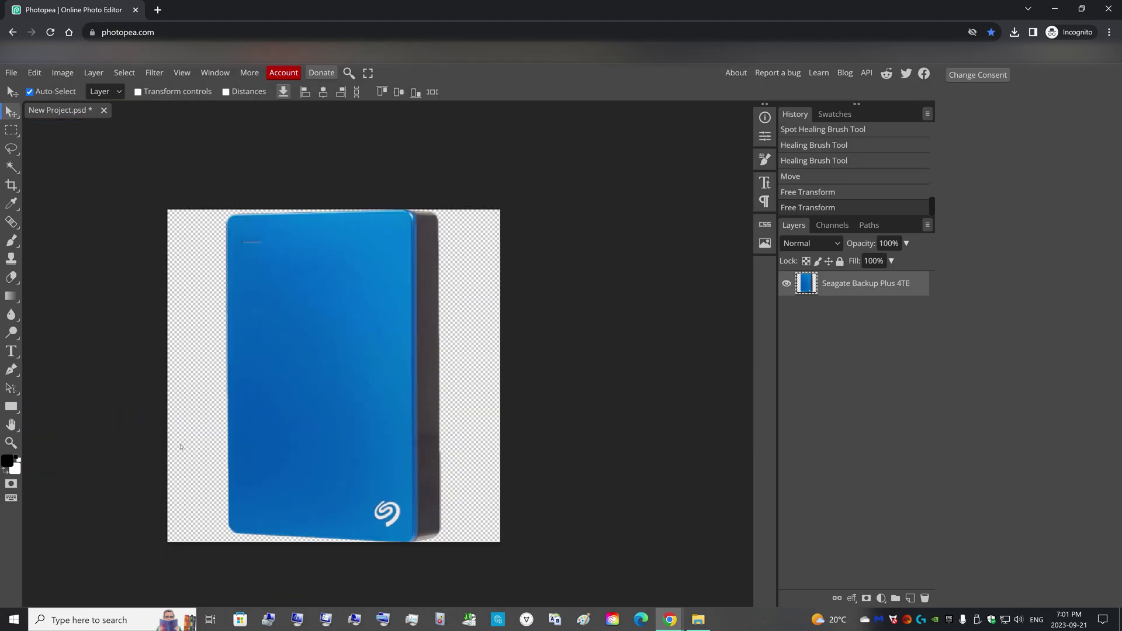
{"action": "scroll", "coordinate": [373, 369], "scroll_direction": "up", "scroll_amount": 1}
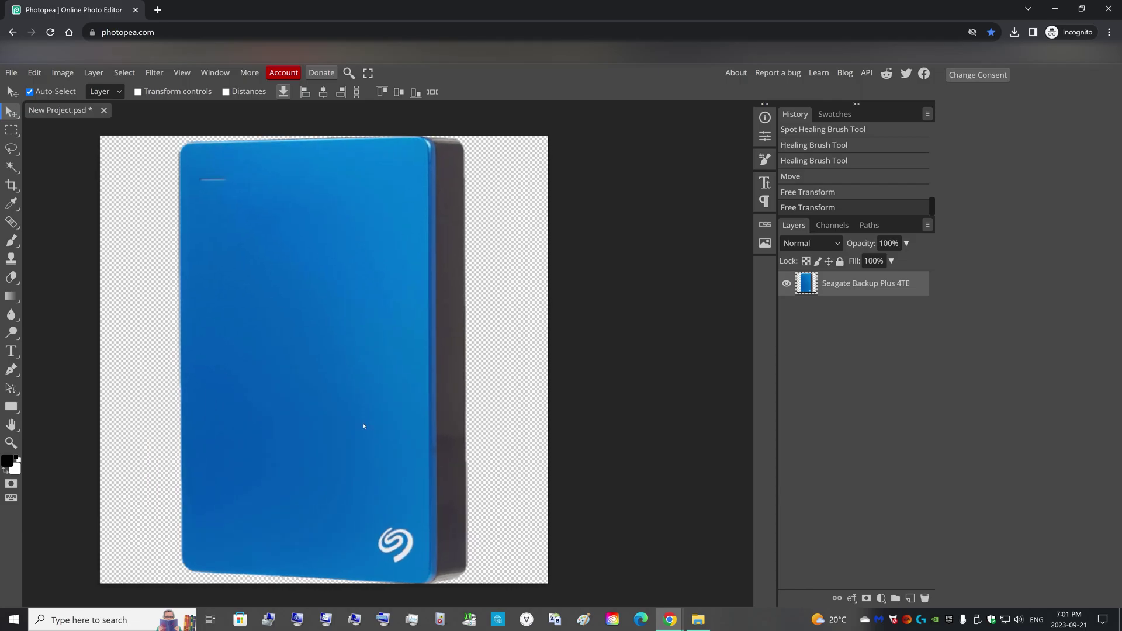
{"action": "scroll", "coordinate": [363, 426], "scroll_direction": "down", "scroll_amount": 1}
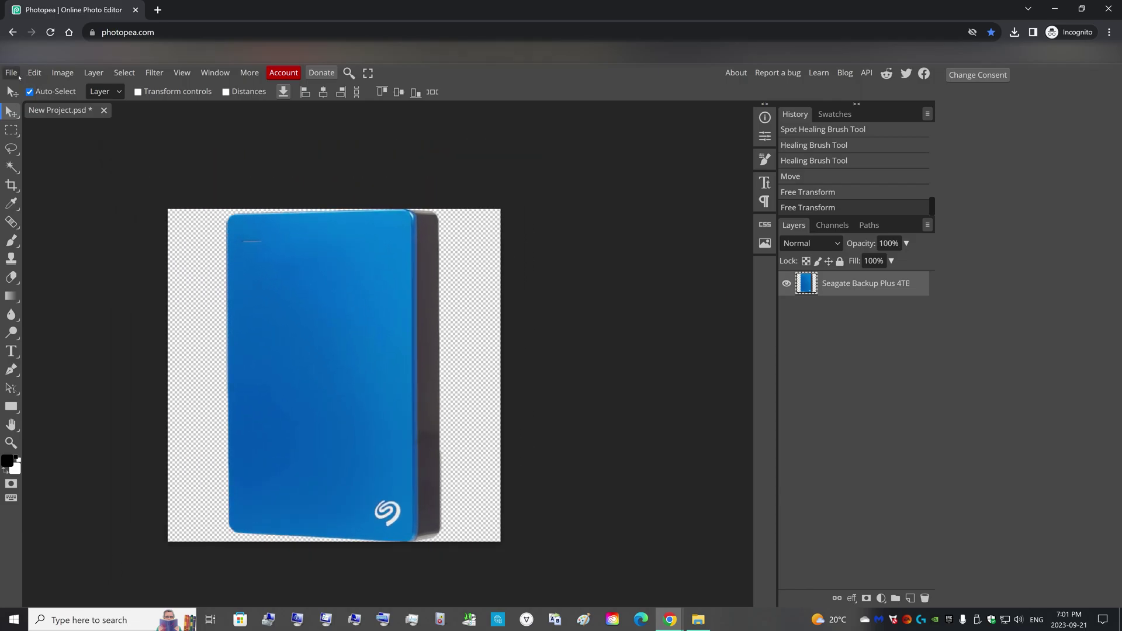
Start a PNG export of the 512×512 drive image from File > Export as.
{"action": "left_click", "coordinate": [20, 74]}
{"action": "mouse_move", "coordinate": [62, 245]}
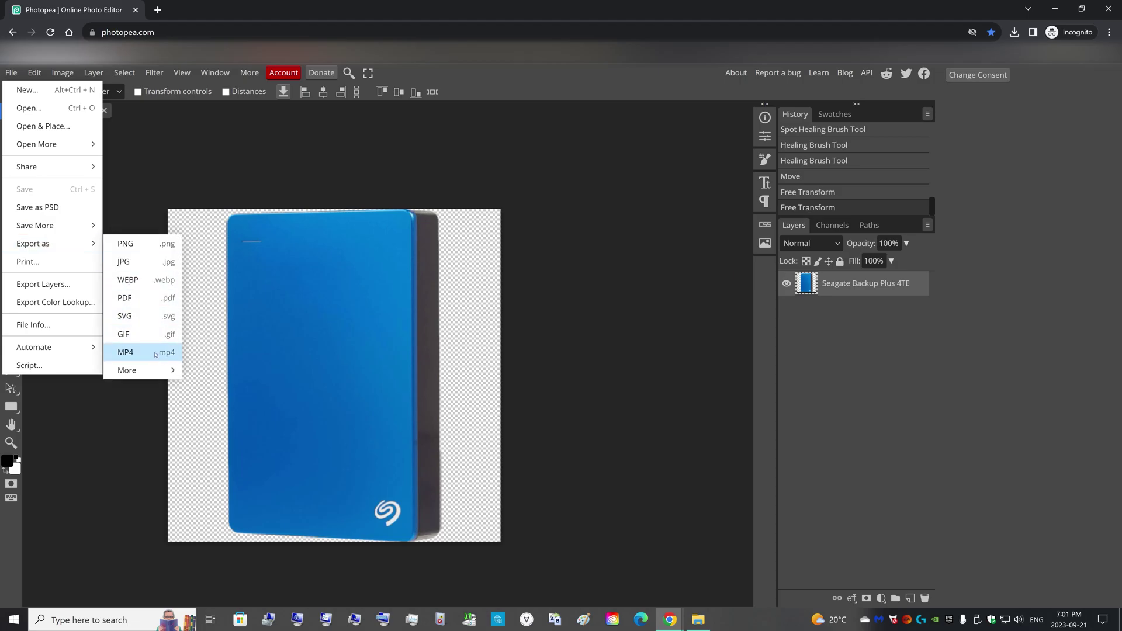
{"action": "mouse_move", "coordinate": [167, 370]}
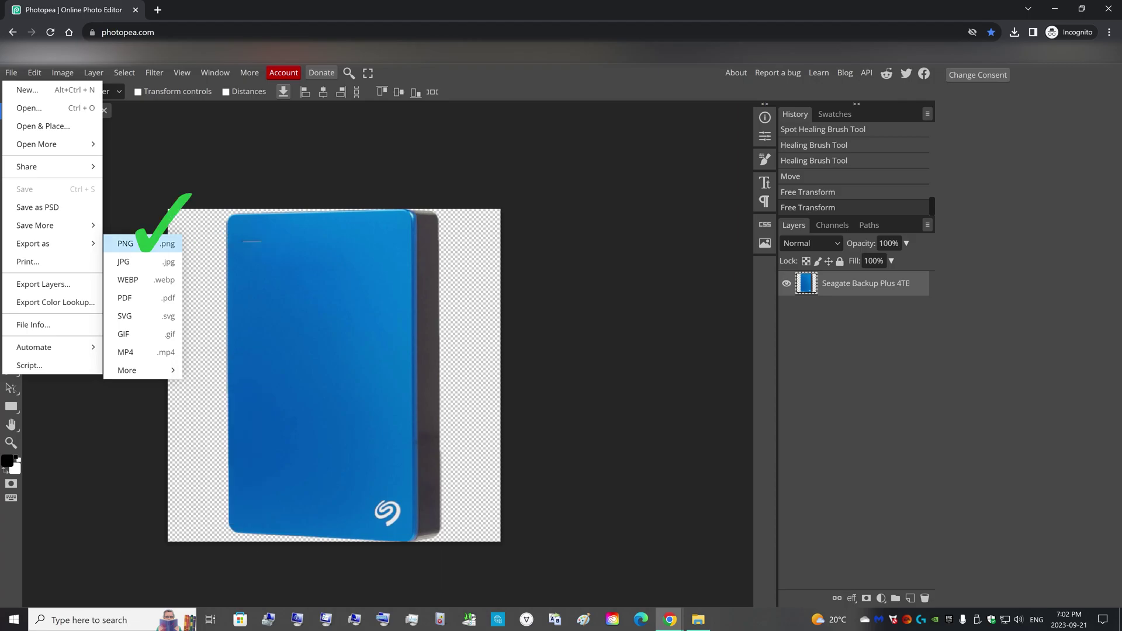
{"action": "left_click", "coordinate": [140, 243]}
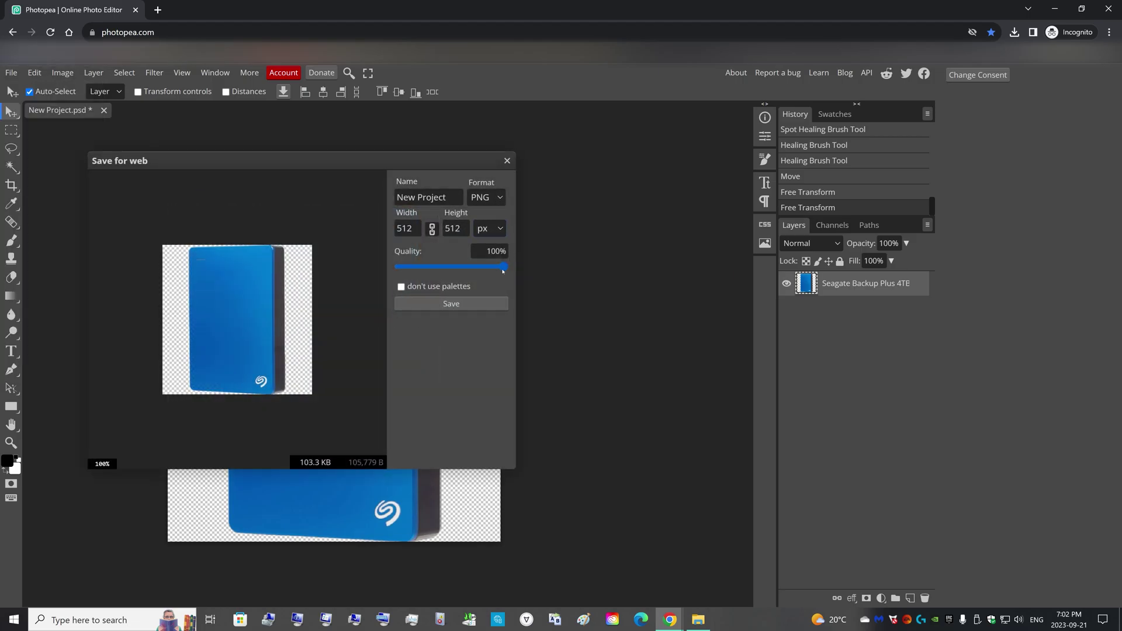
{"action": "left_click", "coordinate": [457, 304]}
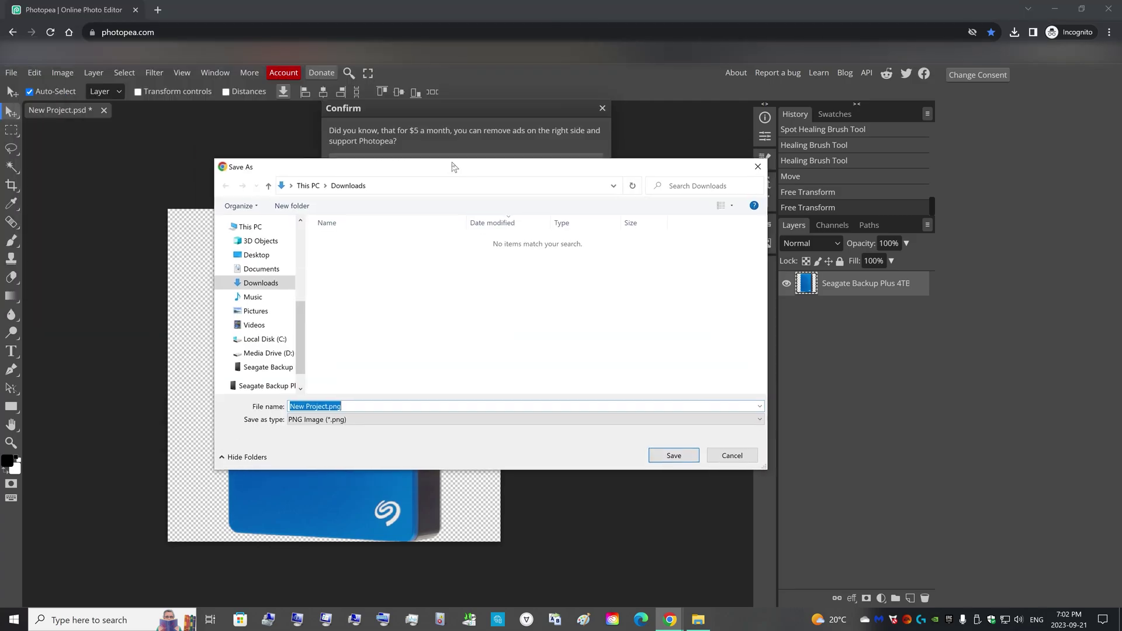
Name the file 'Seagate Backup Plus 4TB Blue 512x512' and save it to Downloads.
{"action": "type", "text": "Seagate Backup Plus Drive"}
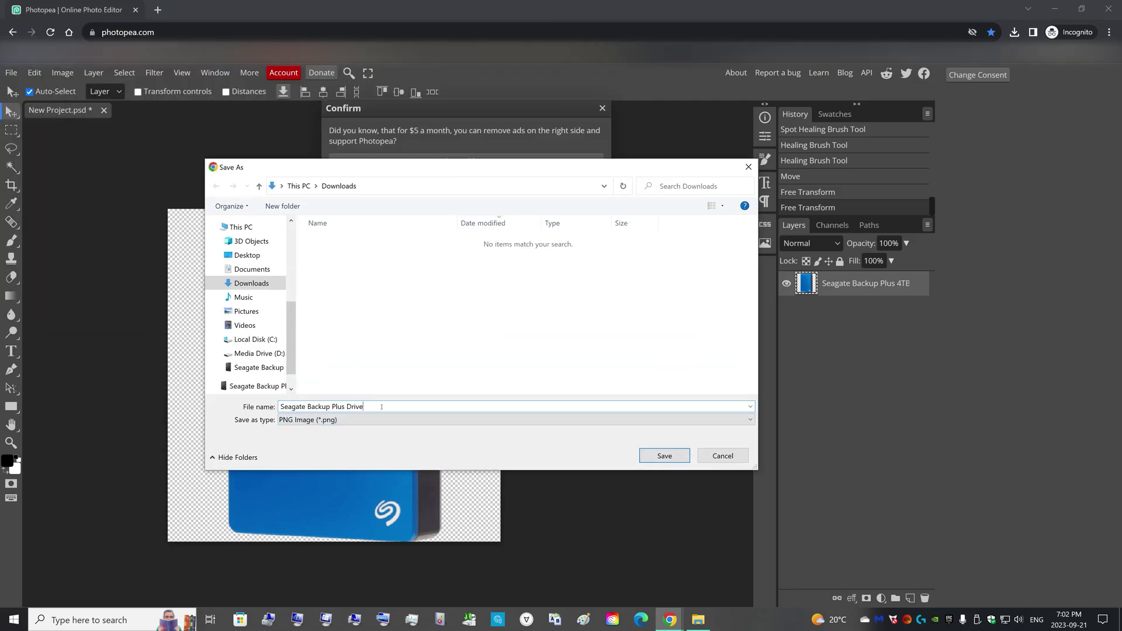
{"action": "key", "text": "BackSpace"}
{"action": "key", "text": "BackSpace"}
{"action": "key", "text": "BackSpace"}
{"action": "key", "text": "BackSpace"}
{"action": "key", "text": "BackSpace"}
{"action": "key", "text": "Down"}
{"action": "left_click", "coordinate": [375, 406]}
{"action": "type", "text": "512x512"}
{"action": "key", "text": "BackSpace"}
{"action": "key", "text": "BackSpace"}
{"action": "key", "text": "BackSpace"}
{"action": "key", "text": "BackSpace"}
{"action": "left_click_drag", "start_coordinate": [281, 406], "coordinate": [409, 407]}
{"action": "left_click", "coordinate": [401, 408]}
{"action": "left_click", "coordinate": [664, 456]}
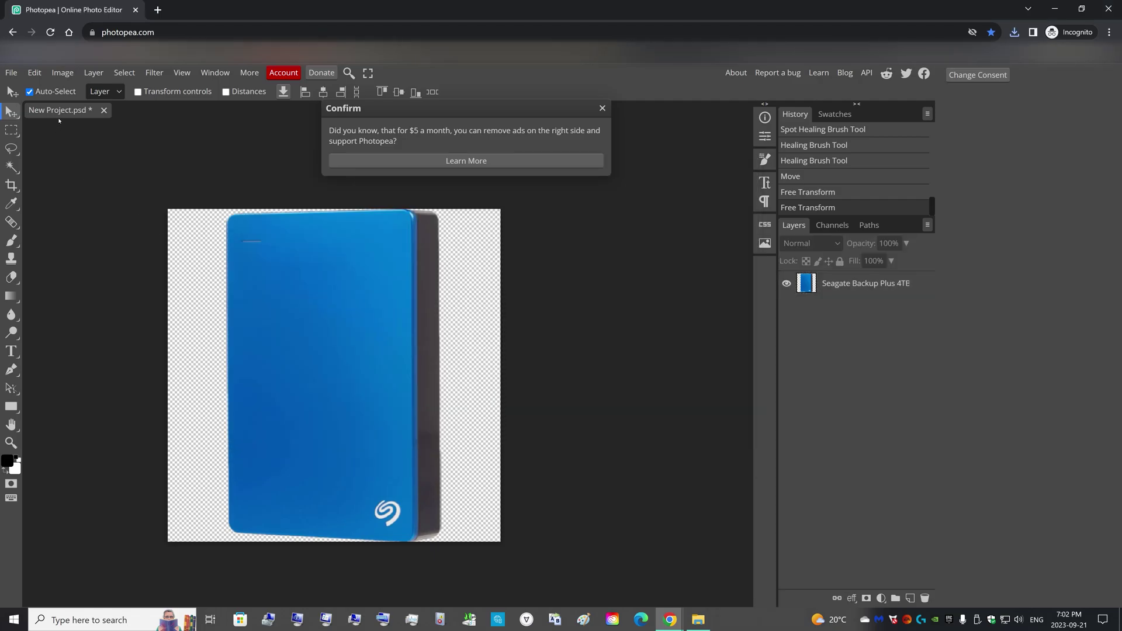
Resize the image to 256×256 pixels with Image Size.
{"action": "left_click", "coordinate": [62, 73]}
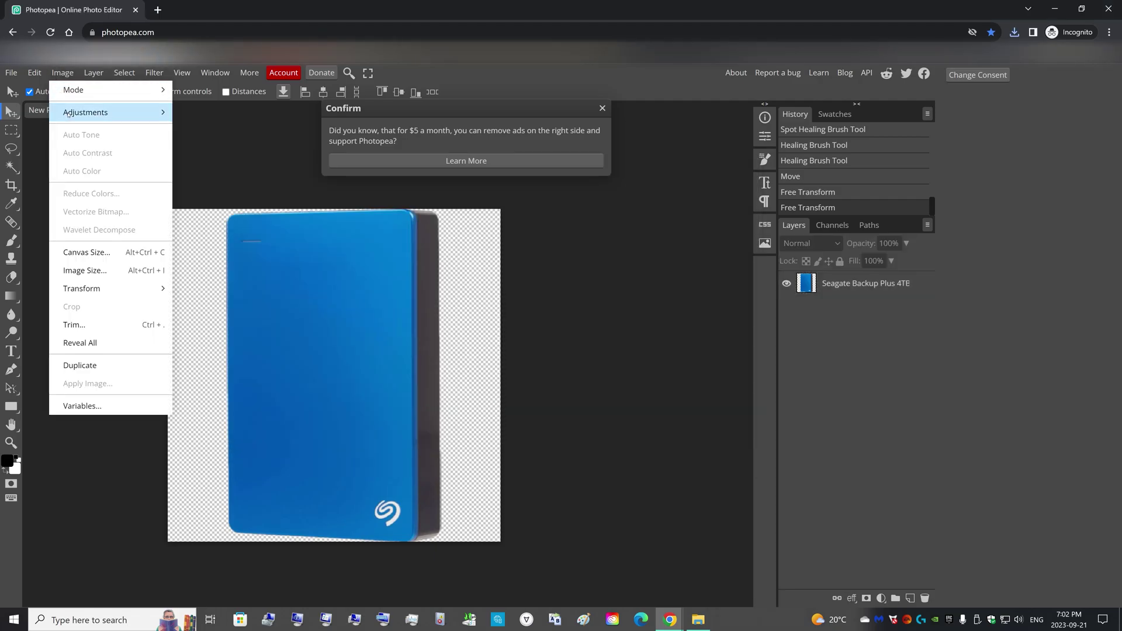
{"action": "left_click", "coordinate": [108, 270]}
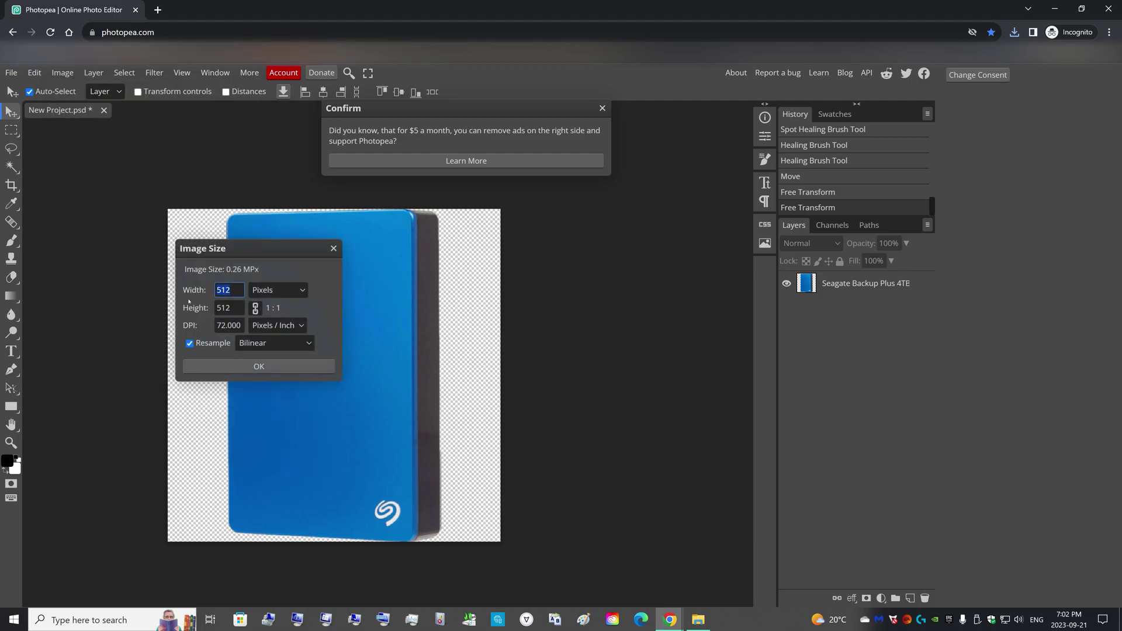
{"action": "type", "text": "256"}
{"action": "key", "text": "Tab"}
{"action": "left_click", "coordinate": [256, 367]}
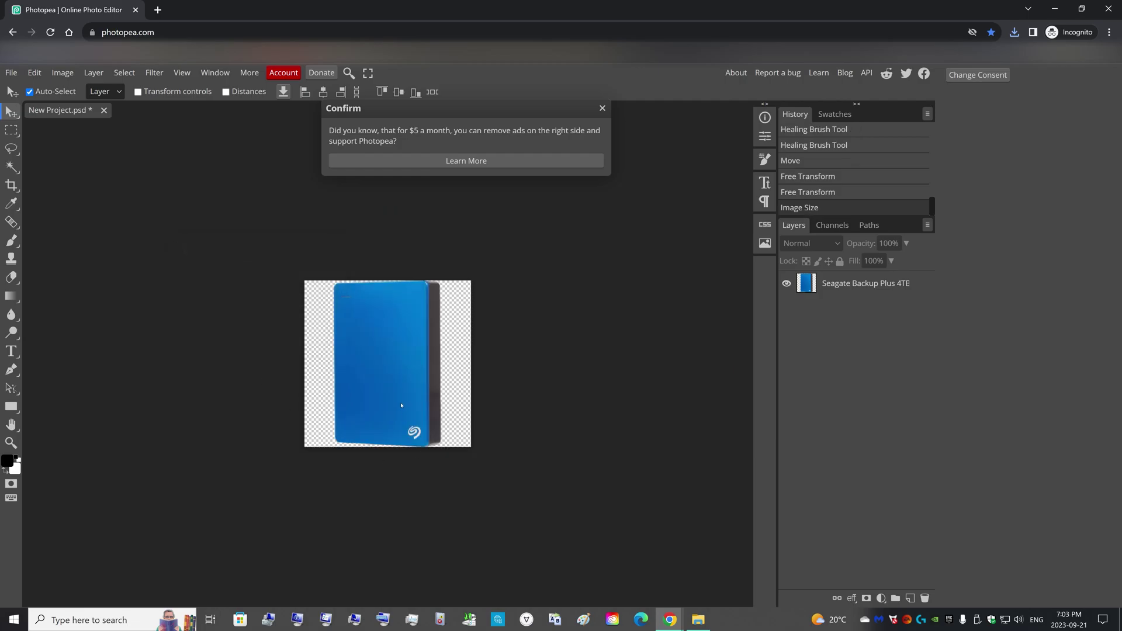
Export it as PNG named 'Seagate Backup Plus 4TB Blue 256x256' into Downloads.
{"action": "scroll", "coordinate": [401, 405], "scroll_direction": "up", "scroll_amount": 2}
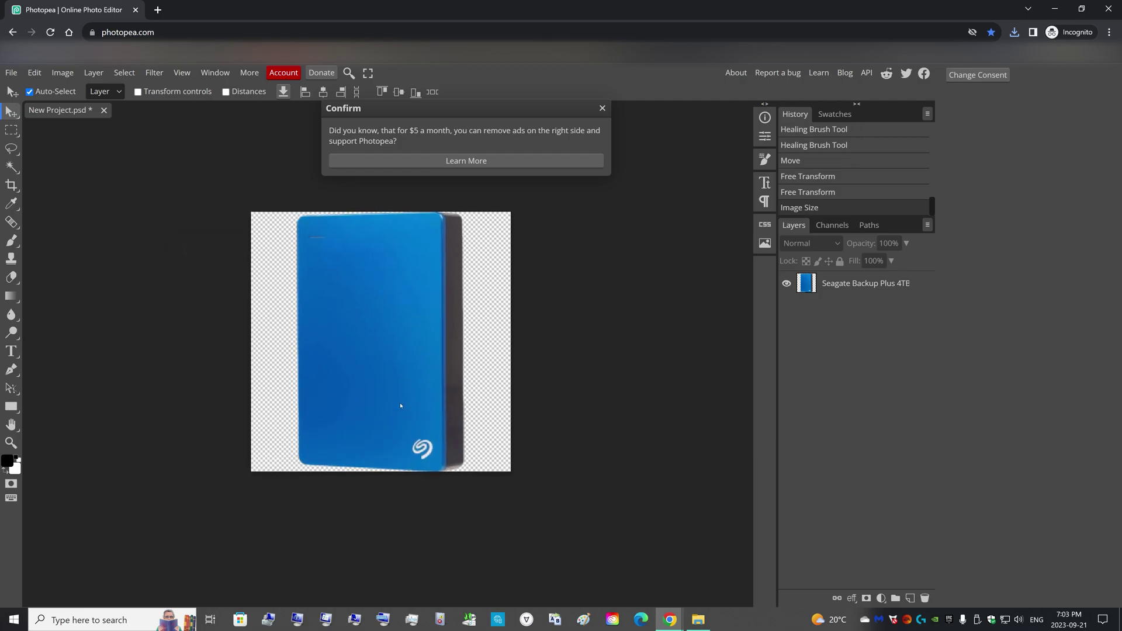
{"action": "scroll", "coordinate": [415, 438], "scroll_direction": "up", "scroll_amount": 1}
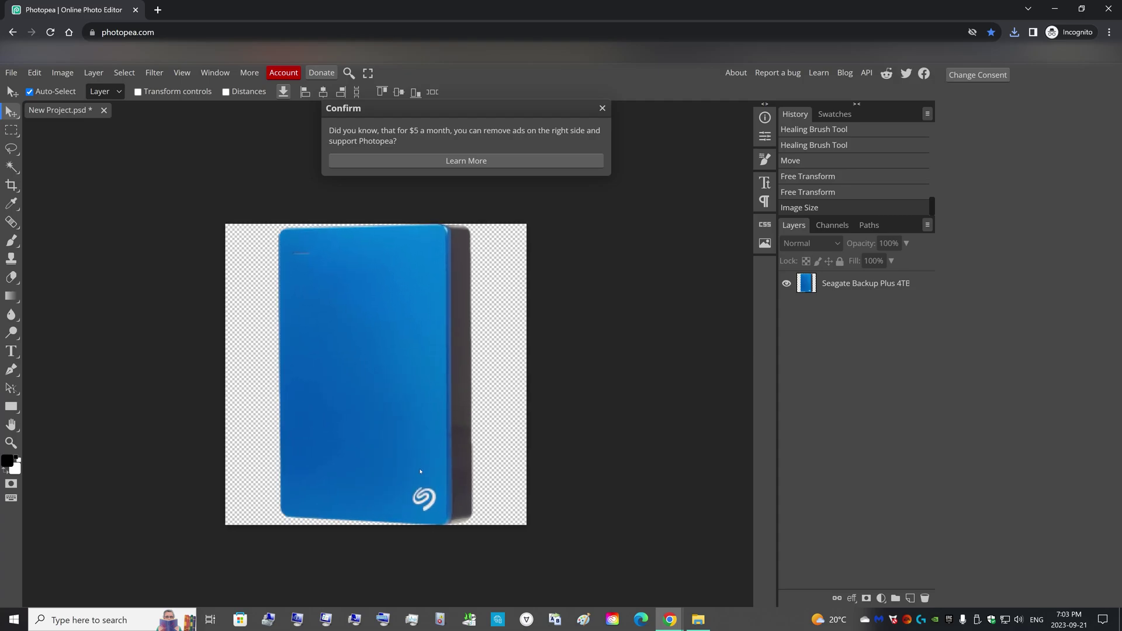
{"action": "left_click", "coordinate": [11, 73]}
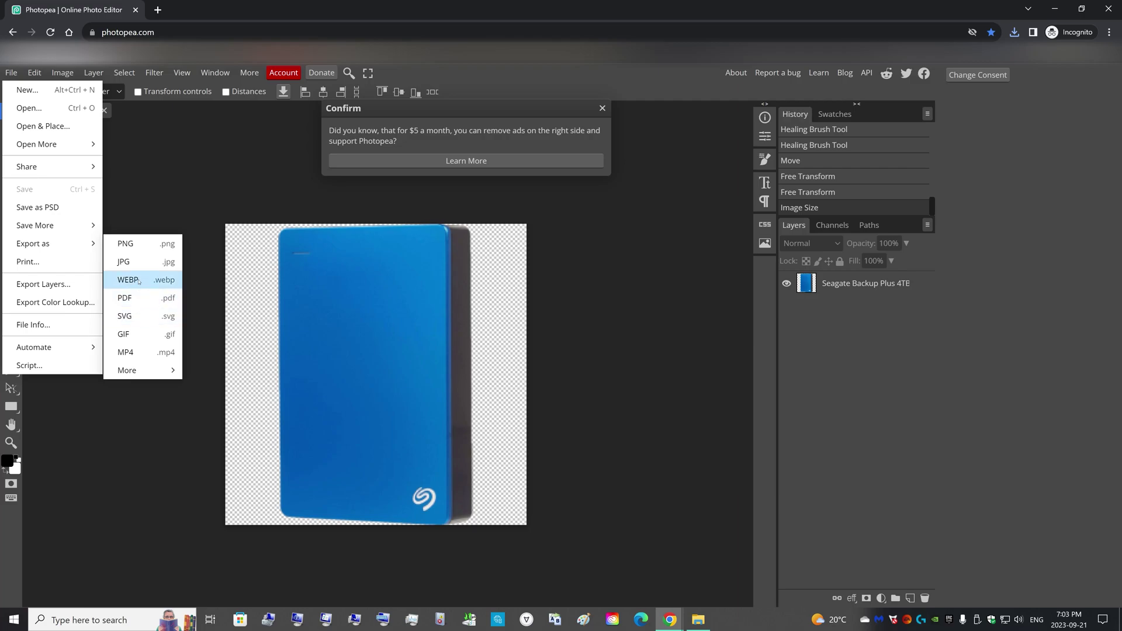
{"action": "left_click", "coordinate": [125, 243]}
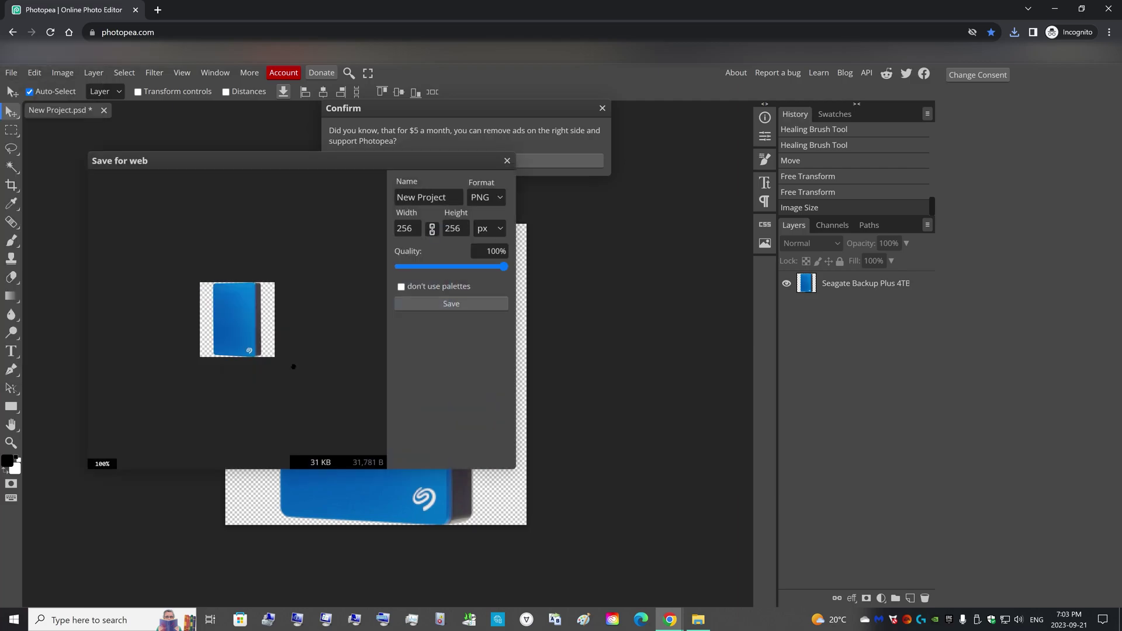
{"action": "left_click", "coordinate": [434, 306]}
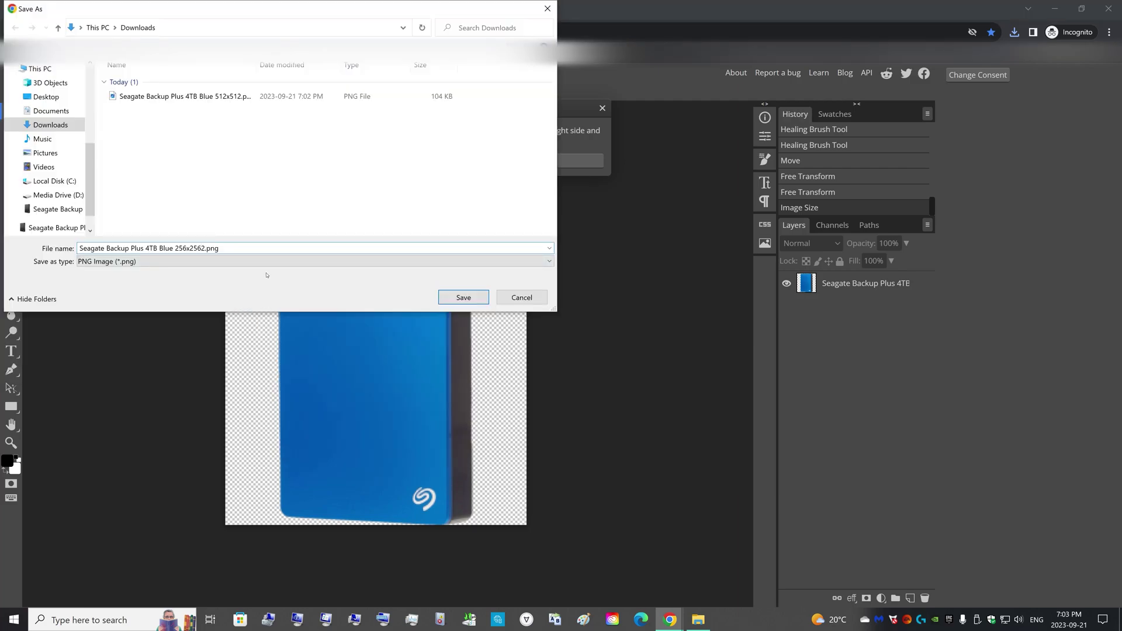
{"action": "key", "text": "BackSpace"}
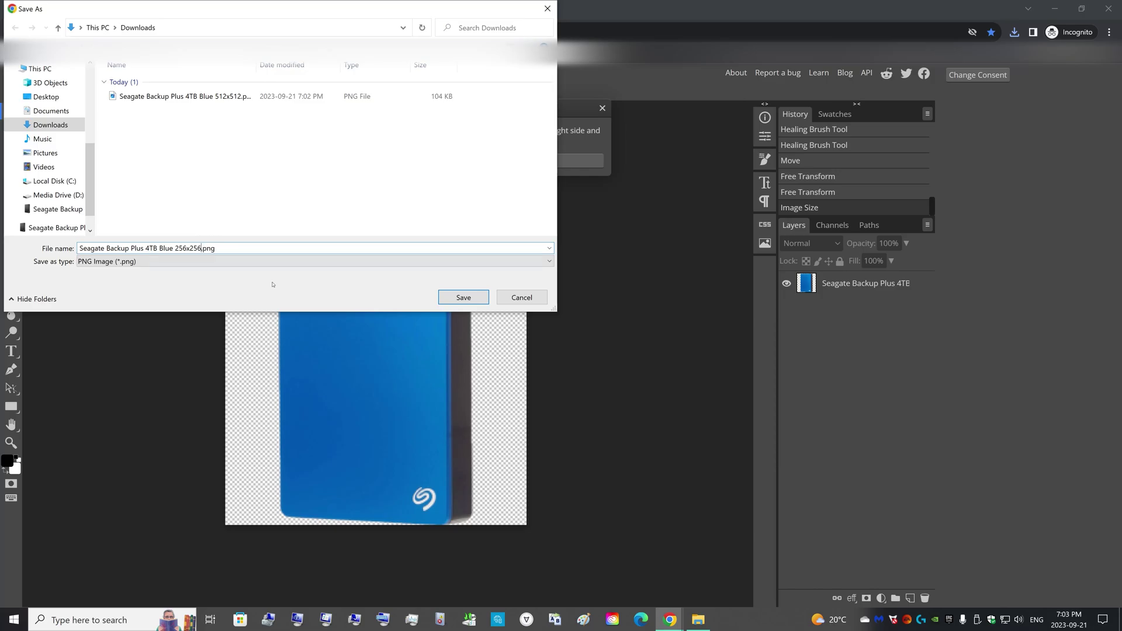
{"action": "left_click", "coordinate": [461, 297]}
Export an ICO via Export as > More, reusing the 256x256 name as 'Seagate Backup Plus 4TB Blue 256x256.ico'.
{"action": "left_click", "coordinate": [11, 72]}
{"action": "mouse_move", "coordinate": [35, 243]}
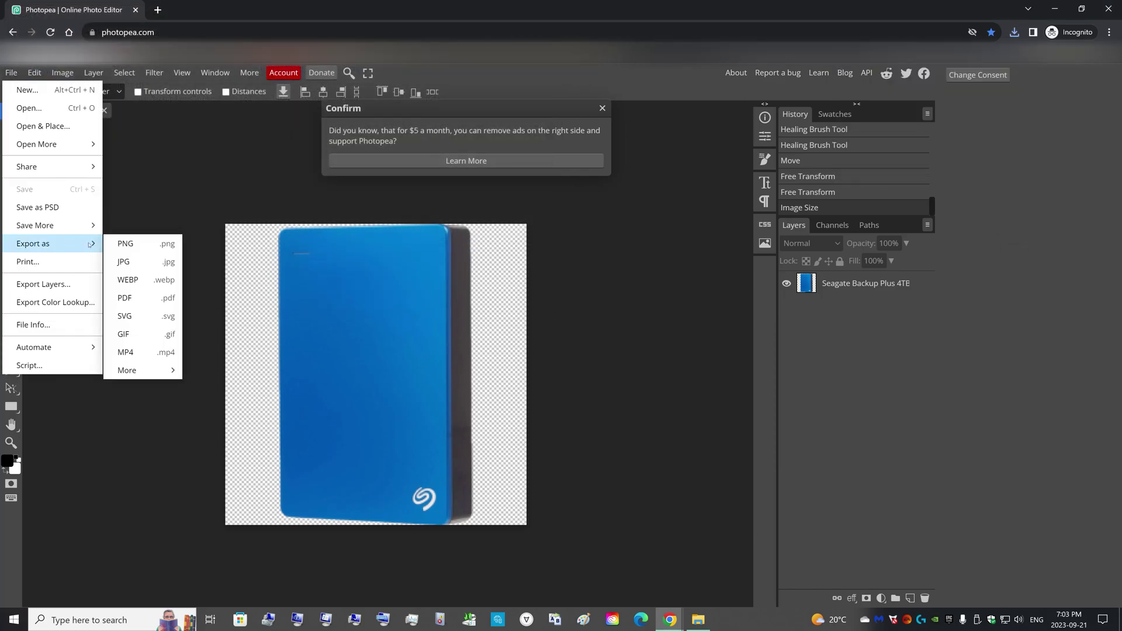
{"action": "mouse_move", "coordinate": [127, 370]}
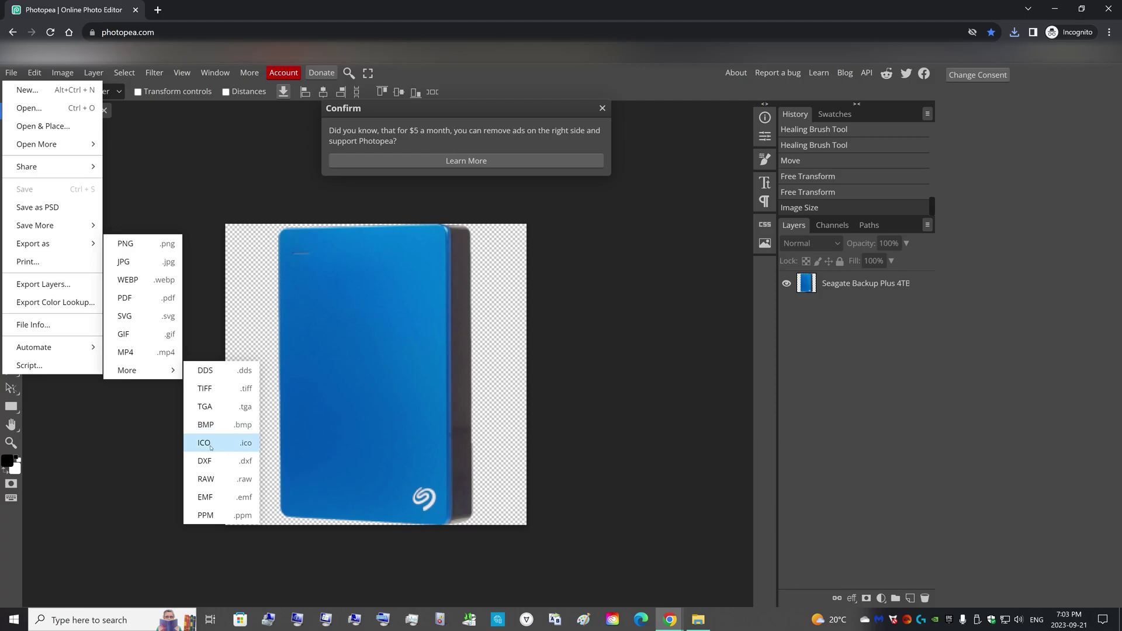
{"action": "left_click", "coordinate": [220, 447]}
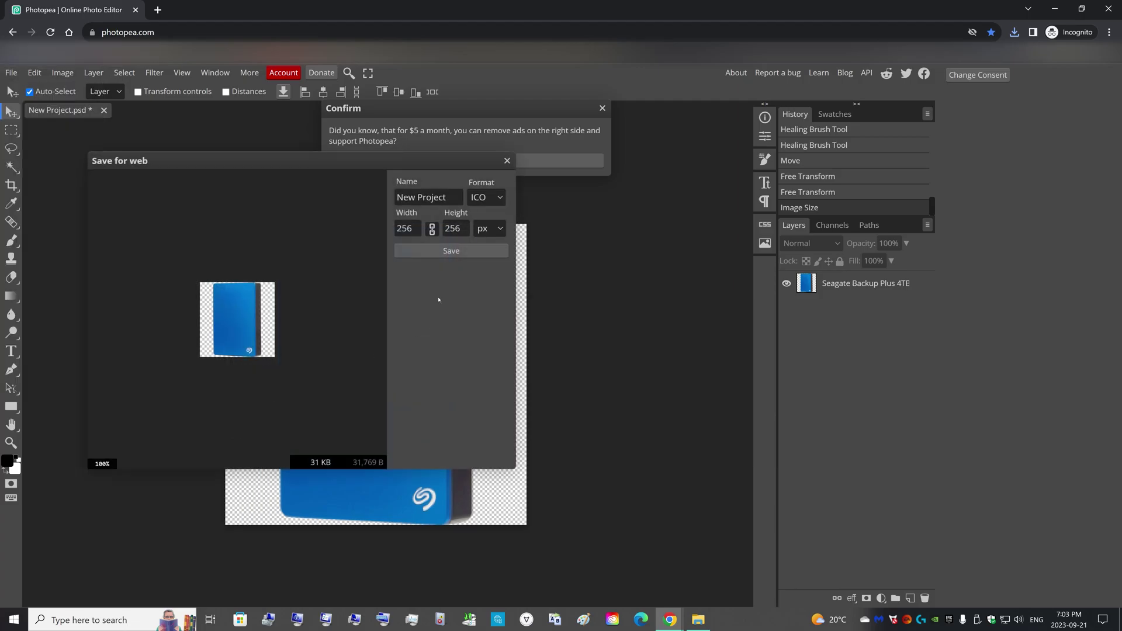
{"action": "left_click", "coordinate": [444, 250]}
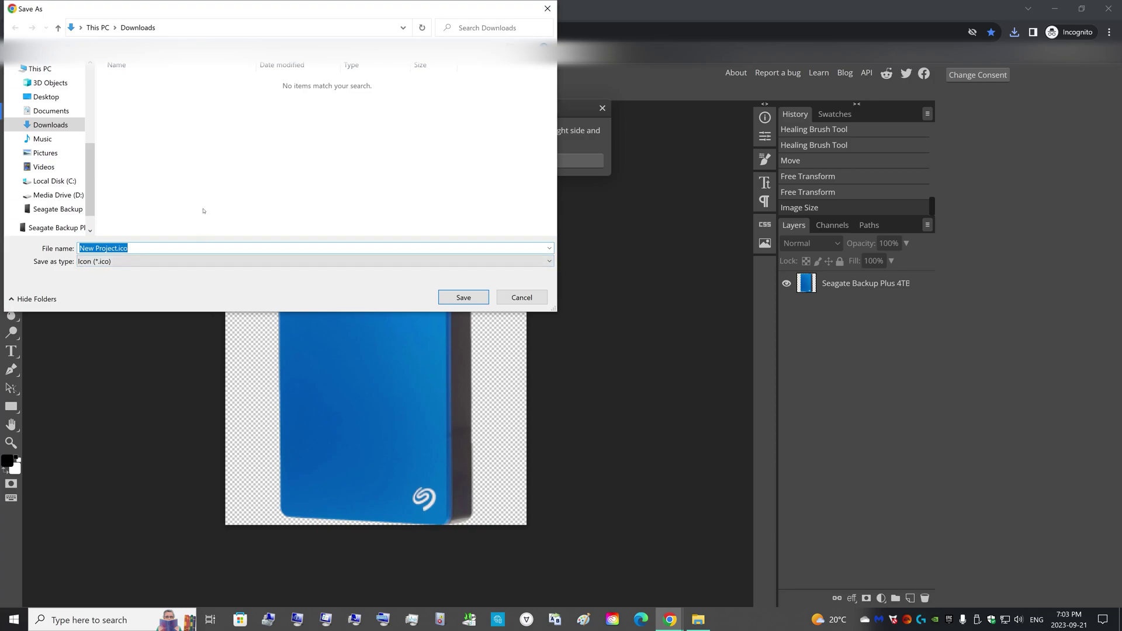
{"action": "type", "text": "sea"}
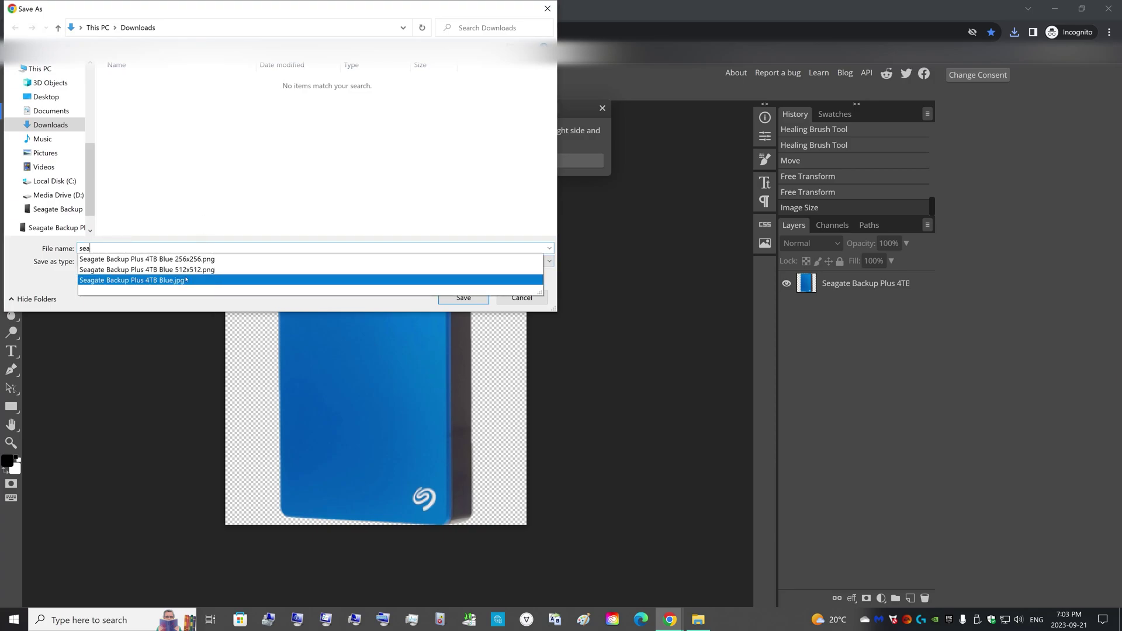
{"action": "left_click", "coordinate": [192, 263]}
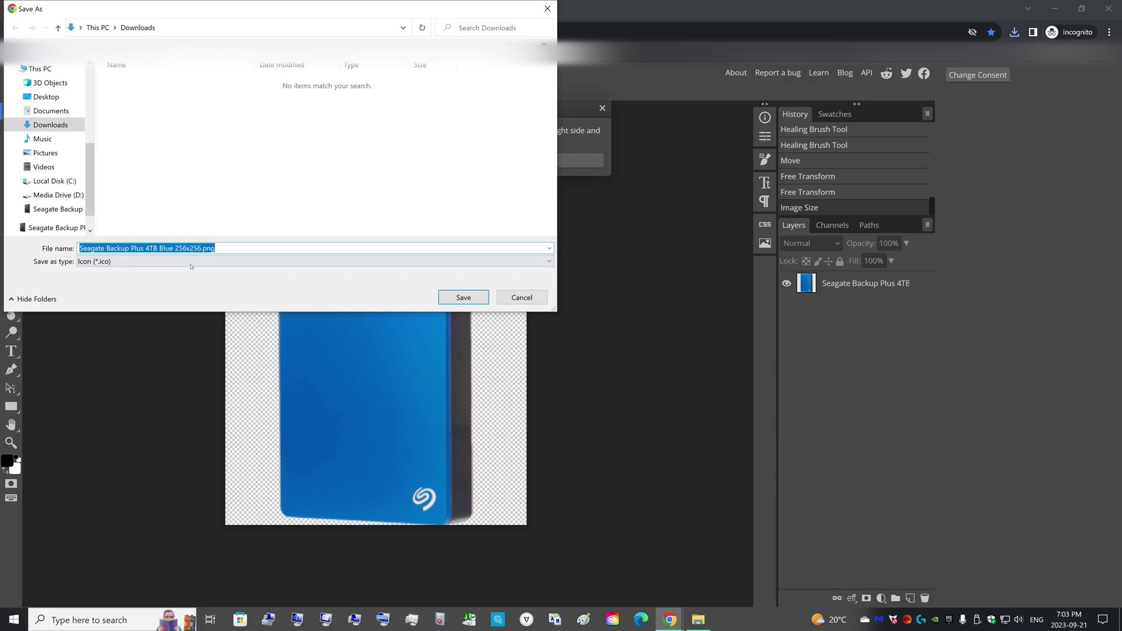
{"action": "key", "text": "End"}
{"action": "key", "text": "BackSpace"}
{"action": "key", "text": "BackSpace"}
{"action": "key", "text": "BackSpace"}
{"action": "key", "text": "BackSpace"}
{"action": "key", "text": "Escape"}
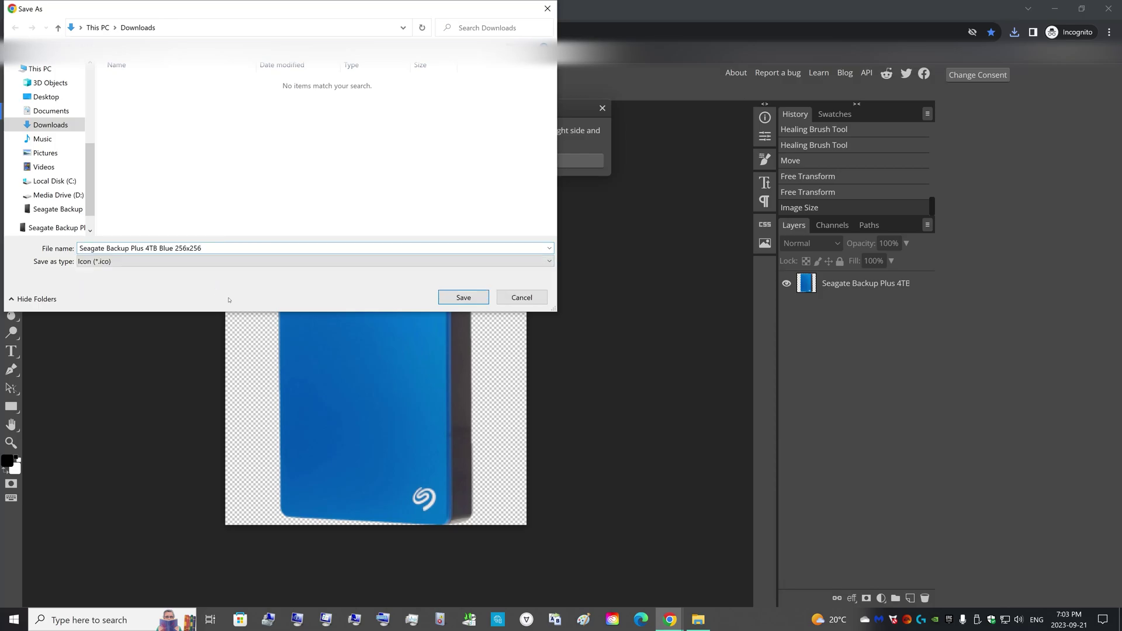
{"action": "left_click", "coordinate": [464, 298]}
Bring Downloads up and check the JPG and both PNGs' dimensions.
{"action": "left_click", "coordinate": [698, 619]}
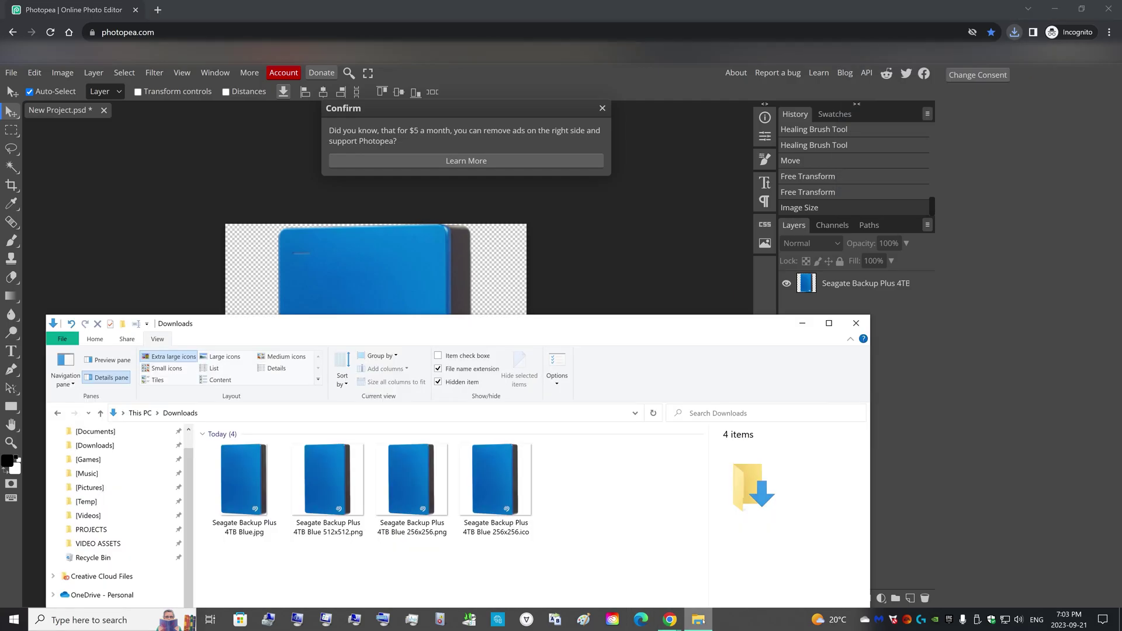
{"action": "left_click_drag", "start_coordinate": [297, 324], "coordinate": [311, 238]}
{"action": "left_click", "coordinate": [273, 433]}
{"action": "left_click", "coordinate": [350, 441]}
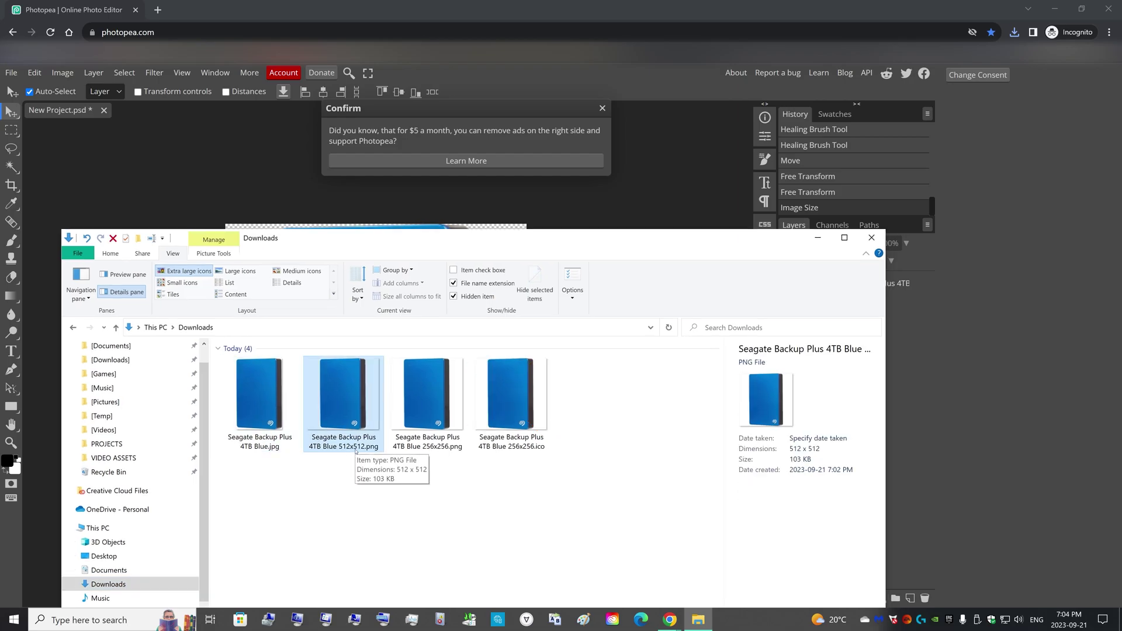
{"action": "left_click", "coordinate": [428, 450]}
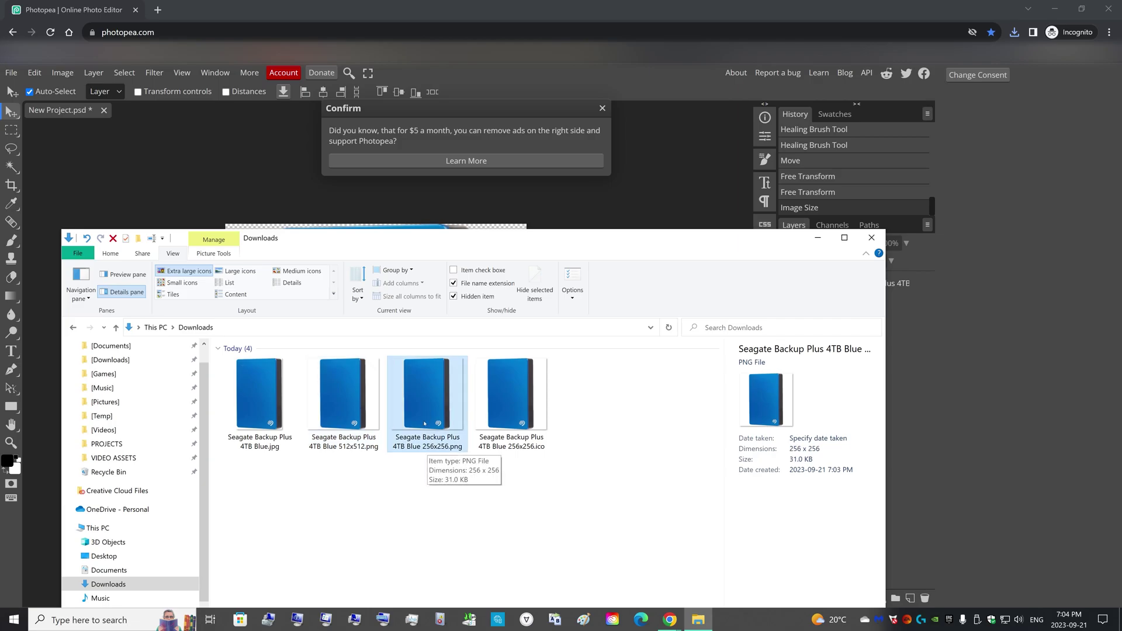
Marquee-select the 512x512 and 256x256 PNGs, then pick only the 256x256 ICO.
{"action": "left_click_drag", "start_coordinate": [353, 477], "coordinate": [419, 413]}
{"action": "left_click_drag", "start_coordinate": [373, 487], "coordinate": [409, 403]}
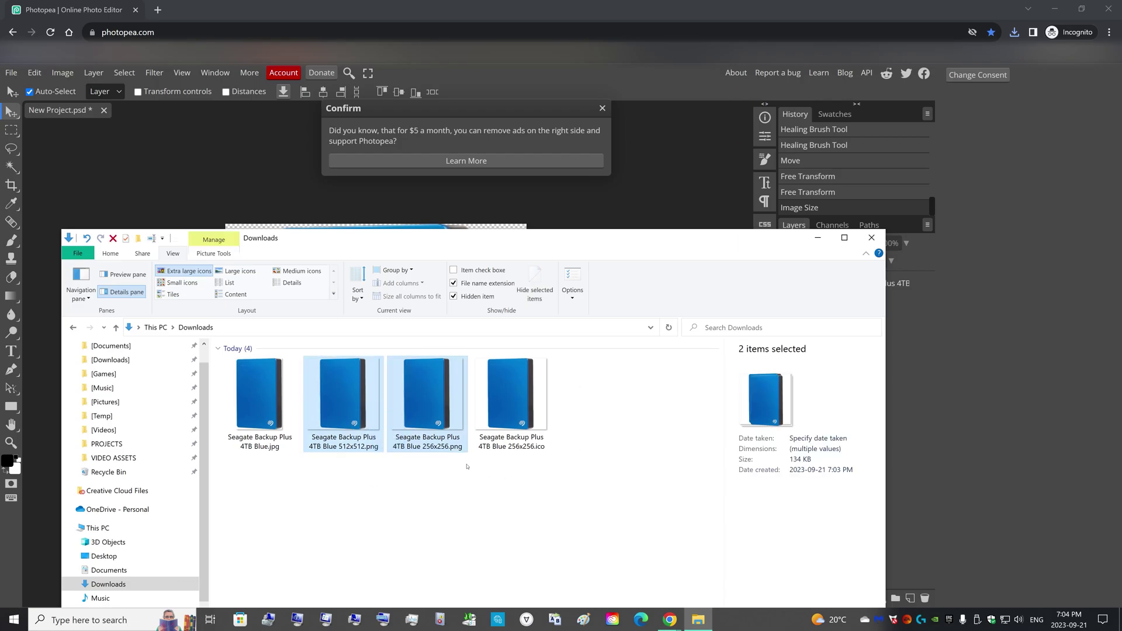
{"action": "left_click_drag", "start_coordinate": [476, 465], "coordinate": [537, 415]}
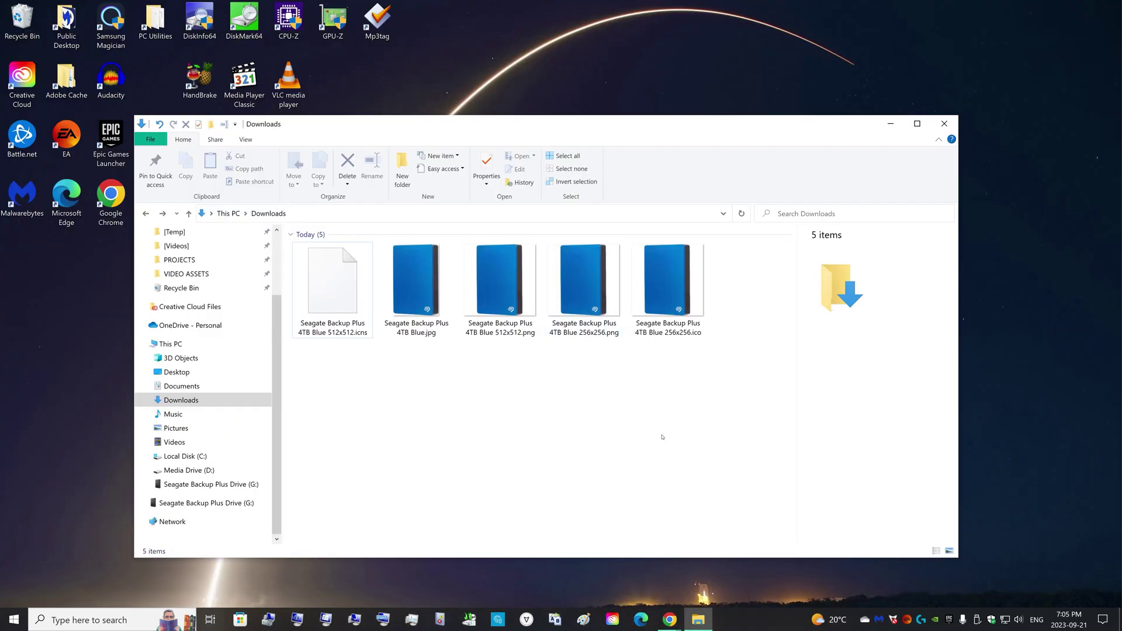
Copy the blue 256x256 ICO and paste it into the root of drive G:.
{"action": "left_click", "coordinate": [648, 309]}
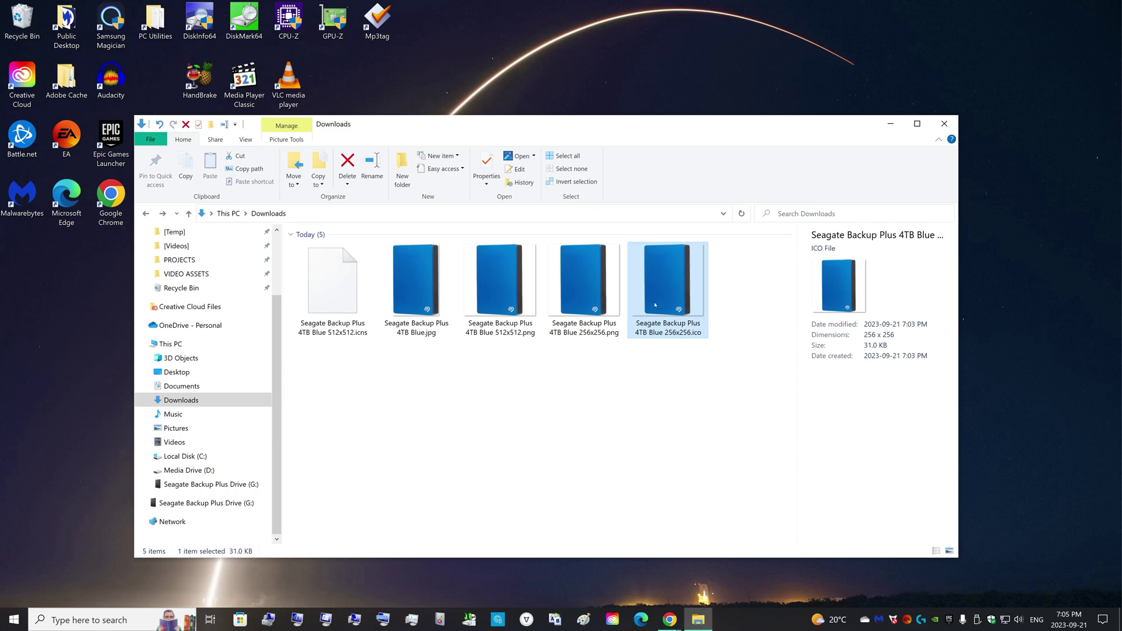
{"action": "right_click", "coordinate": [669, 264]}
{"action": "left_click", "coordinate": [695, 496]}
{"action": "left_click", "coordinate": [246, 485]}
{"action": "right_click", "coordinate": [528, 350]}
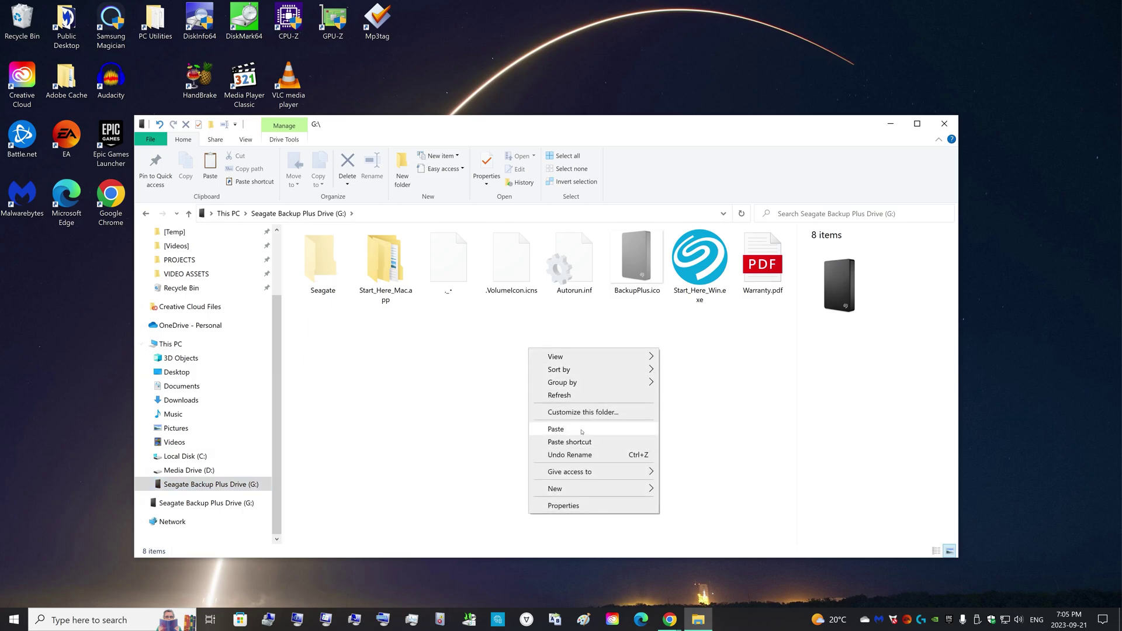
{"action": "left_click", "coordinate": [575, 429]}
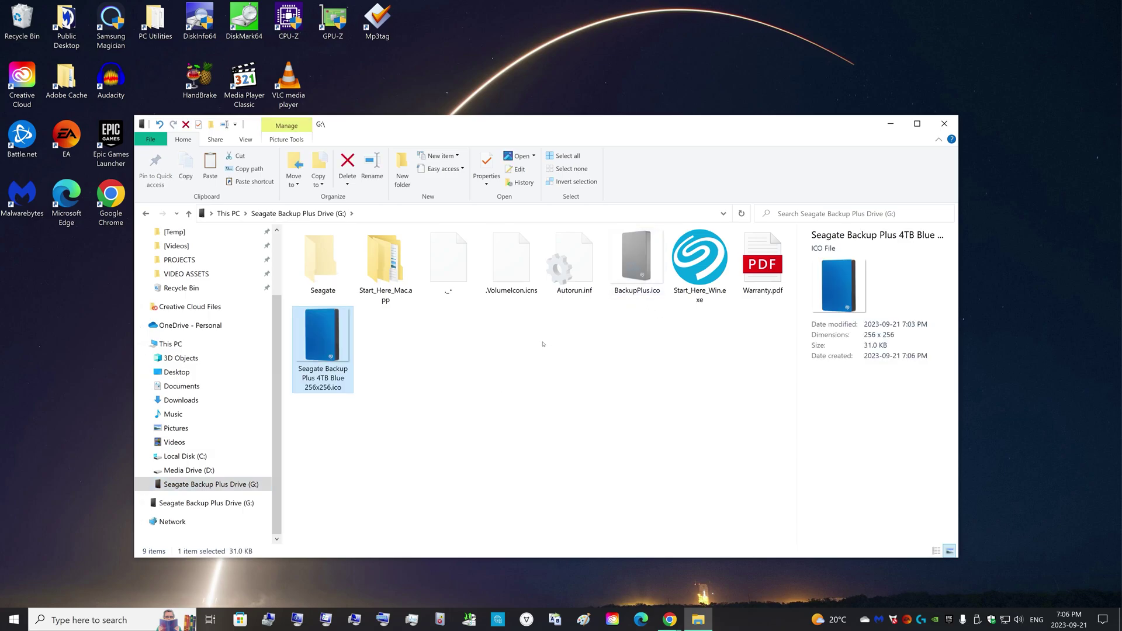
Mark the pasted ICO as Hidden in its Properties and apply.
{"action": "right_click", "coordinate": [332, 339]}
{"action": "left_click", "coordinate": [363, 328]}
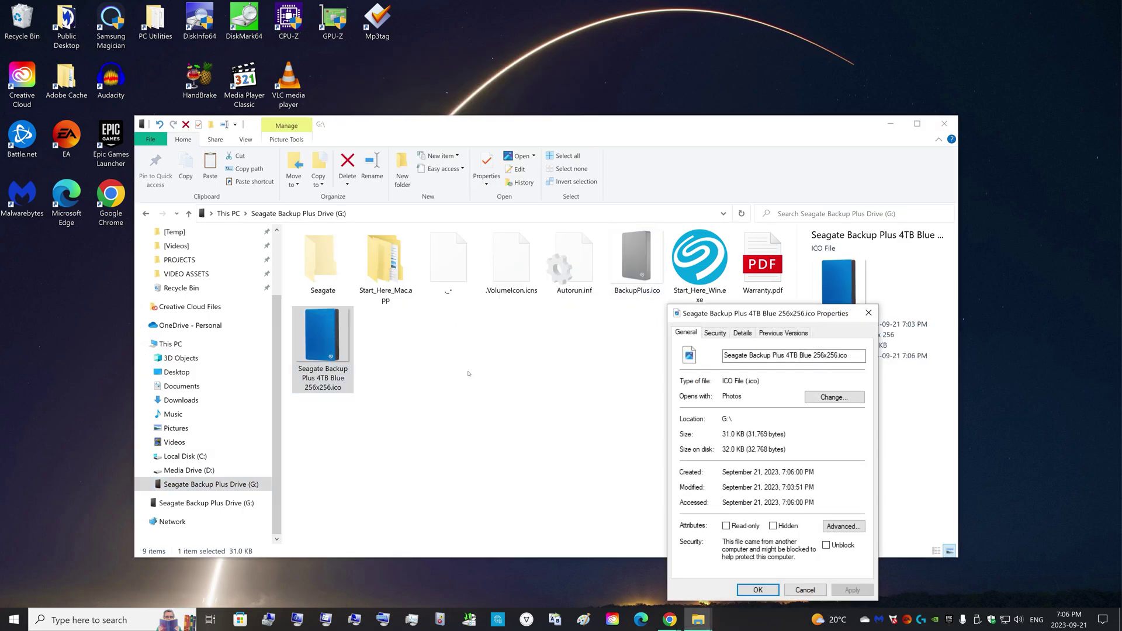
{"action": "left_click_drag", "start_coordinate": [760, 313], "coordinate": [405, 233]}
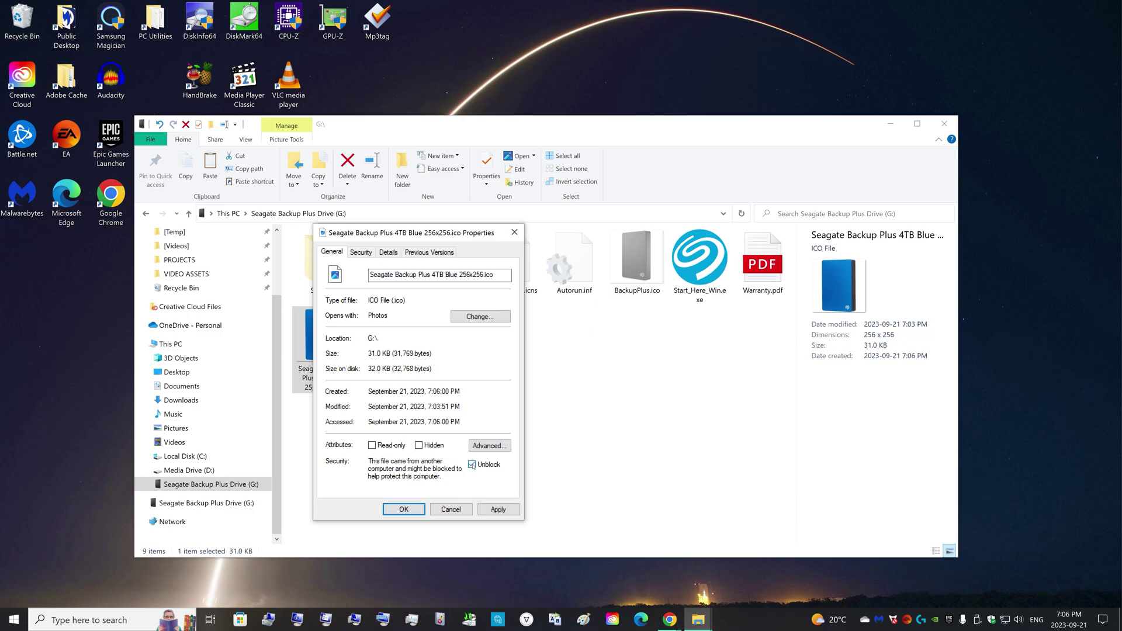
{"action": "left_click", "coordinate": [419, 446]}
{"action": "left_click", "coordinate": [498, 509]}
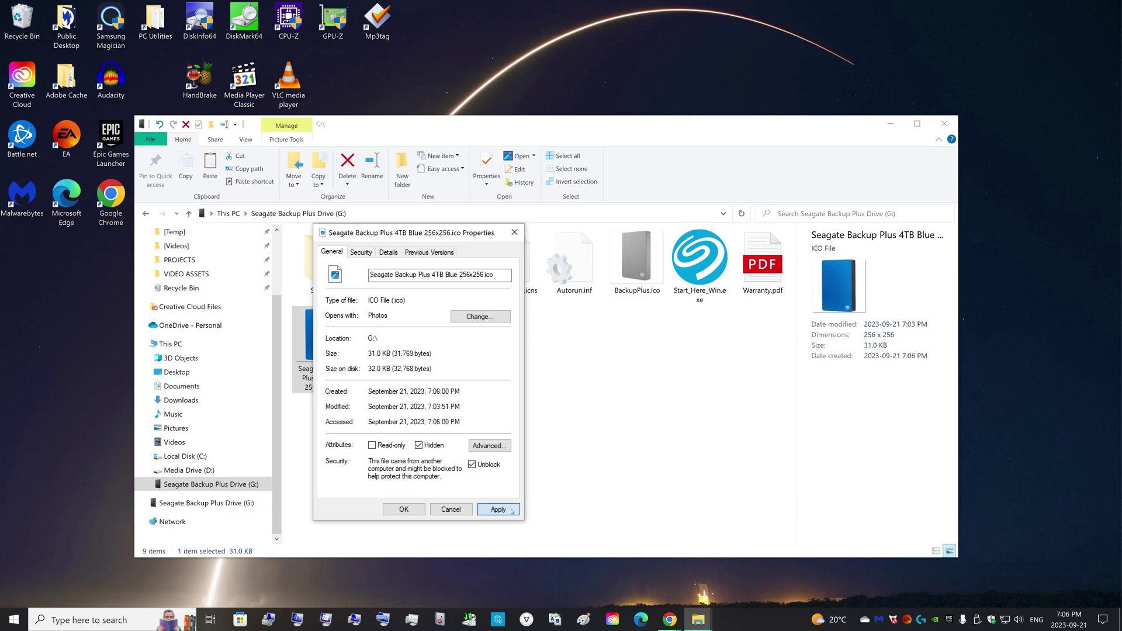
Try renaming the blue ICO to BackupPlus.ico, declining the BackupPlus (2).ico rename.
{"action": "left_click", "coordinate": [404, 509]}
{"action": "left_click", "coordinate": [621, 291]}
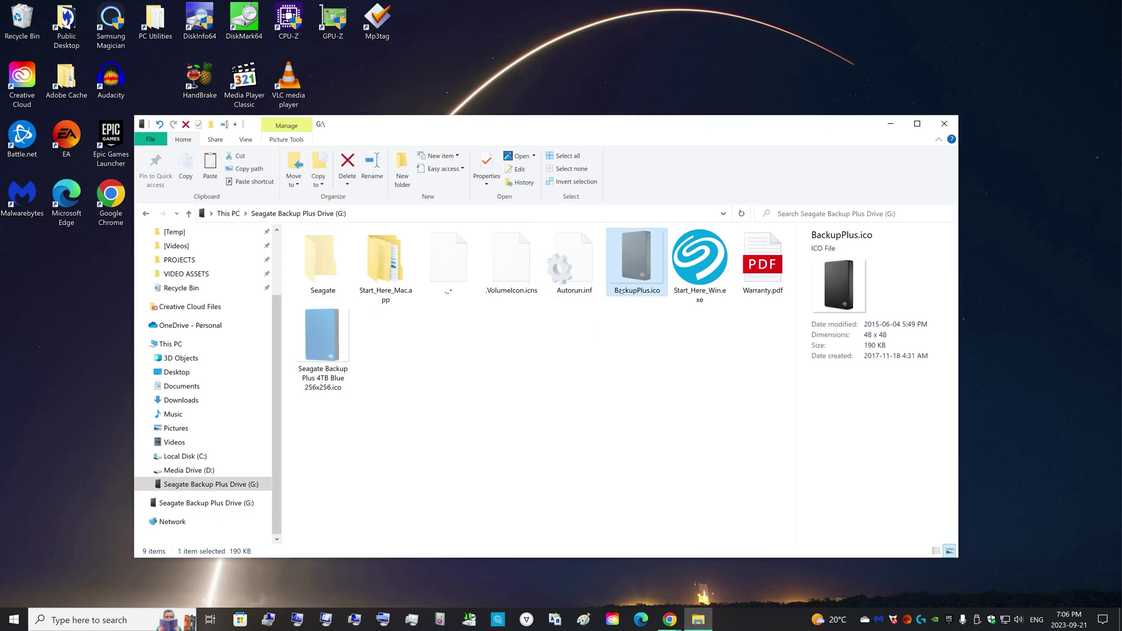
{"action": "left_click", "coordinate": [621, 290]}
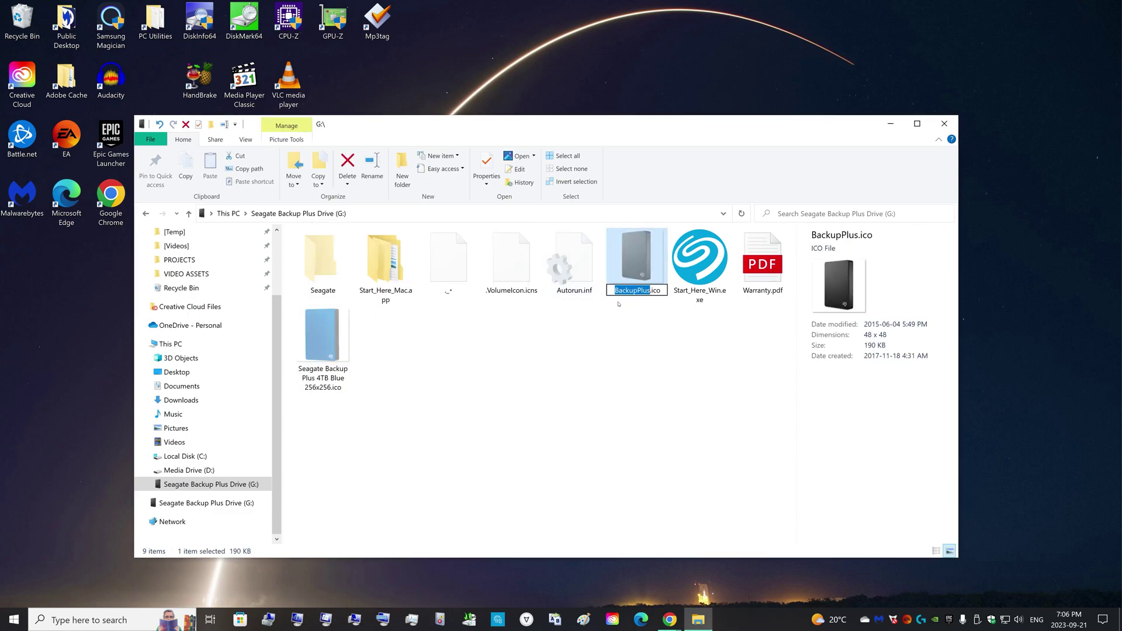
{"action": "left_click", "coordinate": [329, 374]}
{"action": "left_click", "coordinate": [330, 375]}
{"action": "key", "text": "ctrl+v"}
{"action": "key", "text": "Return"}
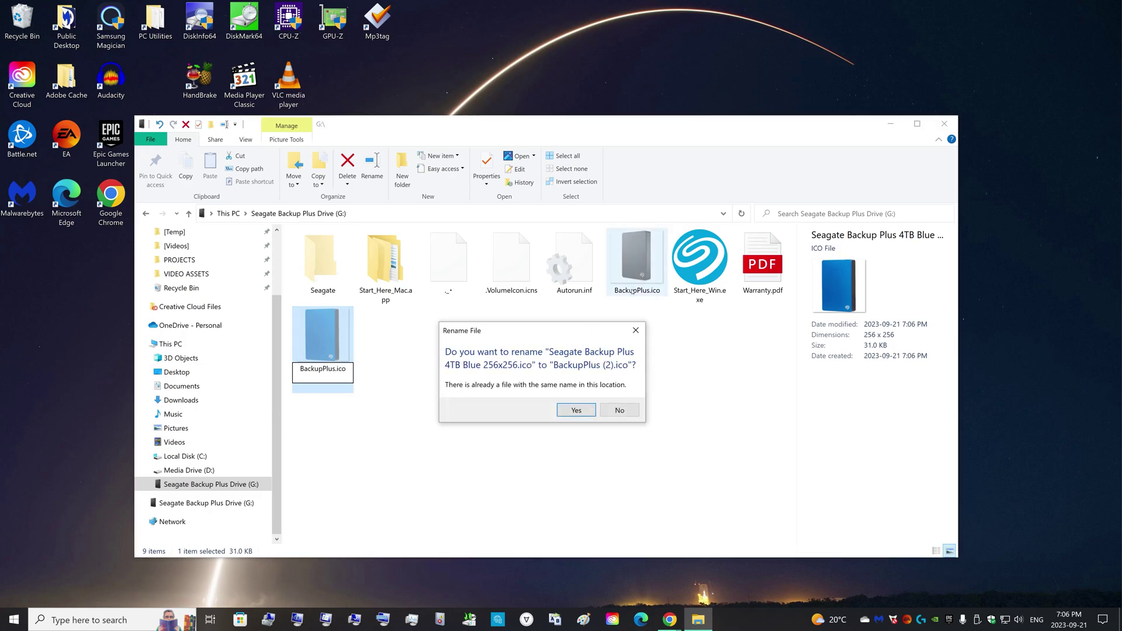
{"action": "left_click", "coordinate": [620, 410]}
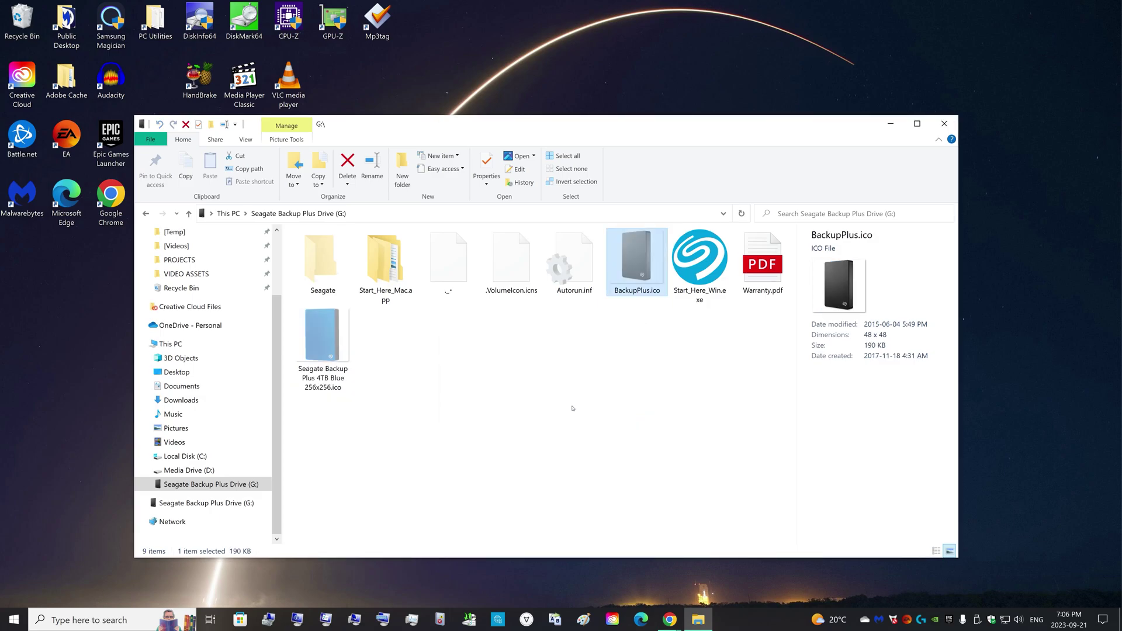
Return to This PC, briefly open drive G:, then go back to This PC.
{"action": "left_click", "coordinate": [187, 349]}
{"action": "left_click", "coordinate": [512, 472]}
{"action": "left_click", "coordinate": [181, 484]}
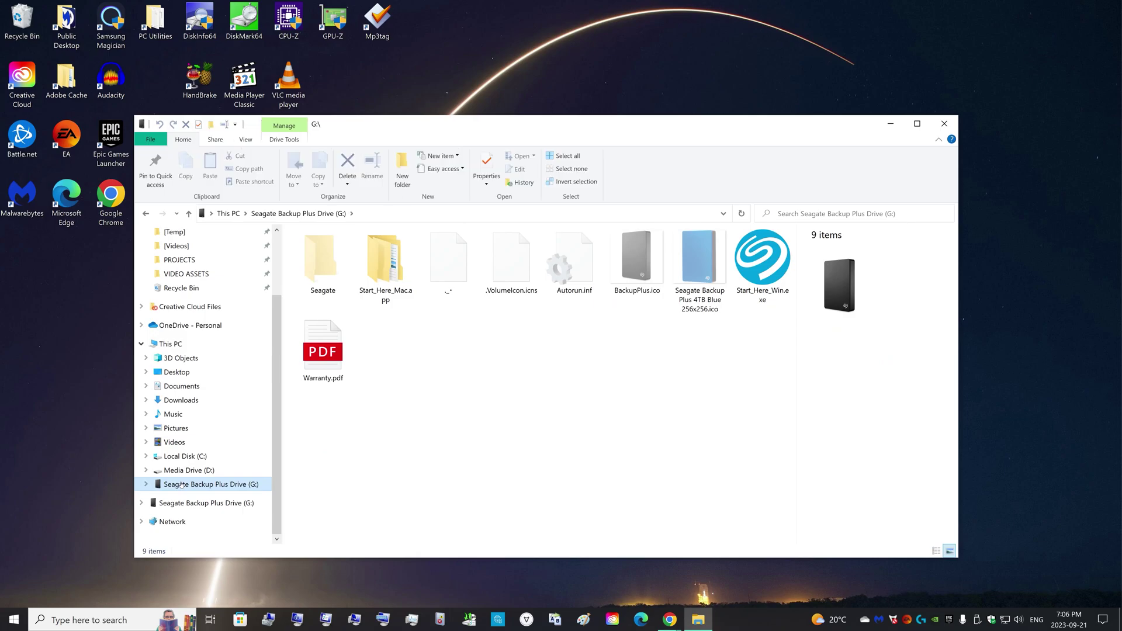
{"action": "left_click", "coordinate": [629, 277]}
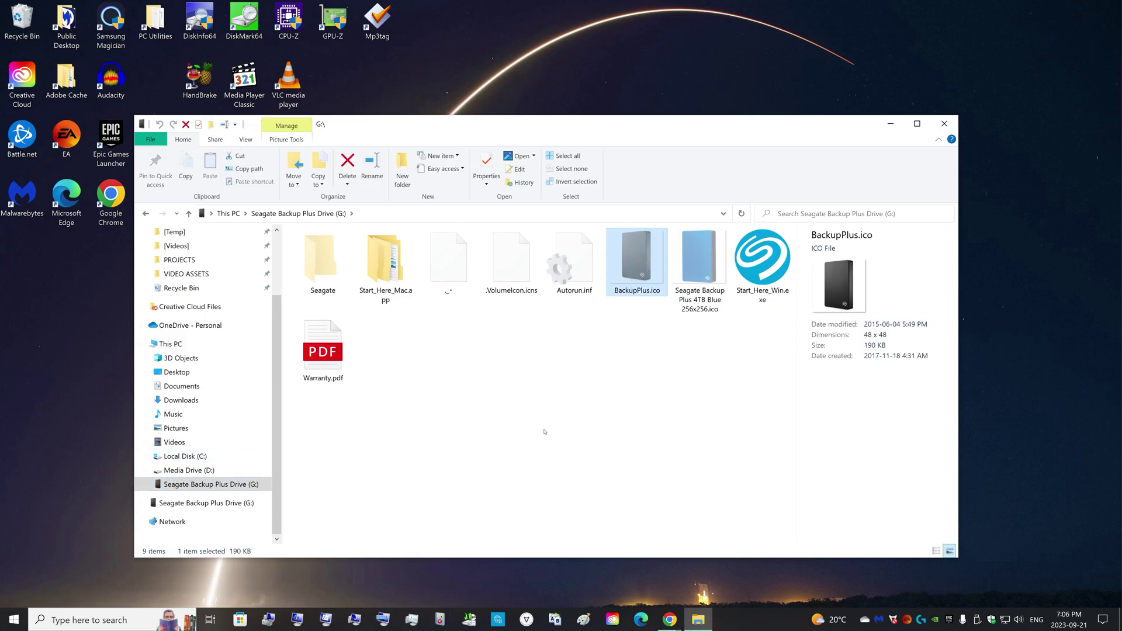
{"action": "left_click", "coordinate": [519, 440]}
{"action": "left_click", "coordinate": [204, 344]}
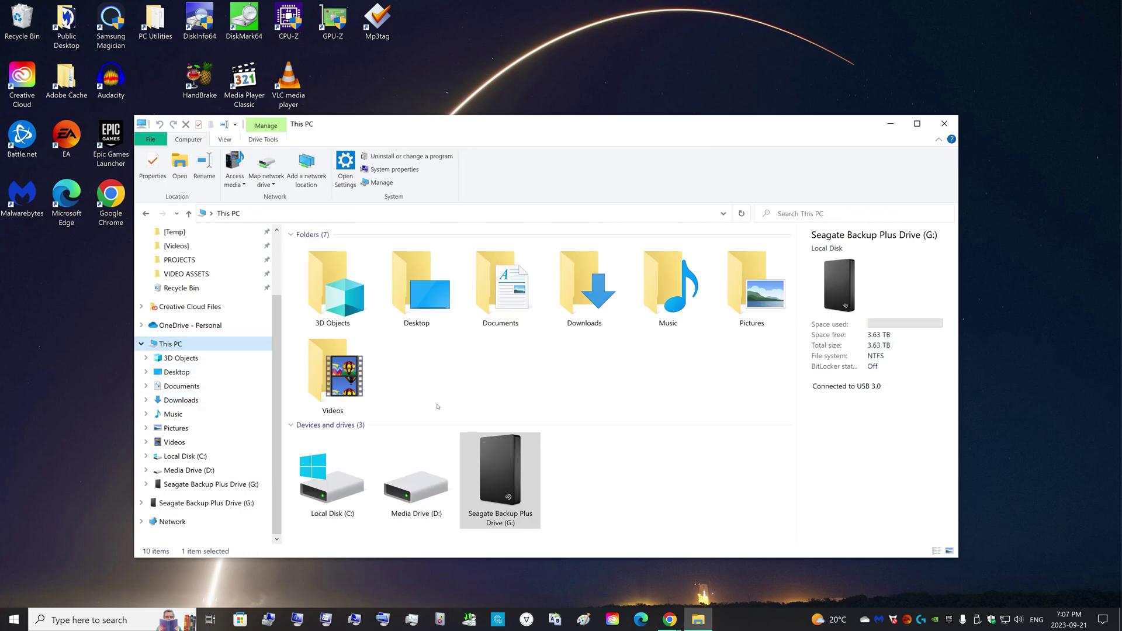
{"action": "left_click", "coordinate": [599, 463]}
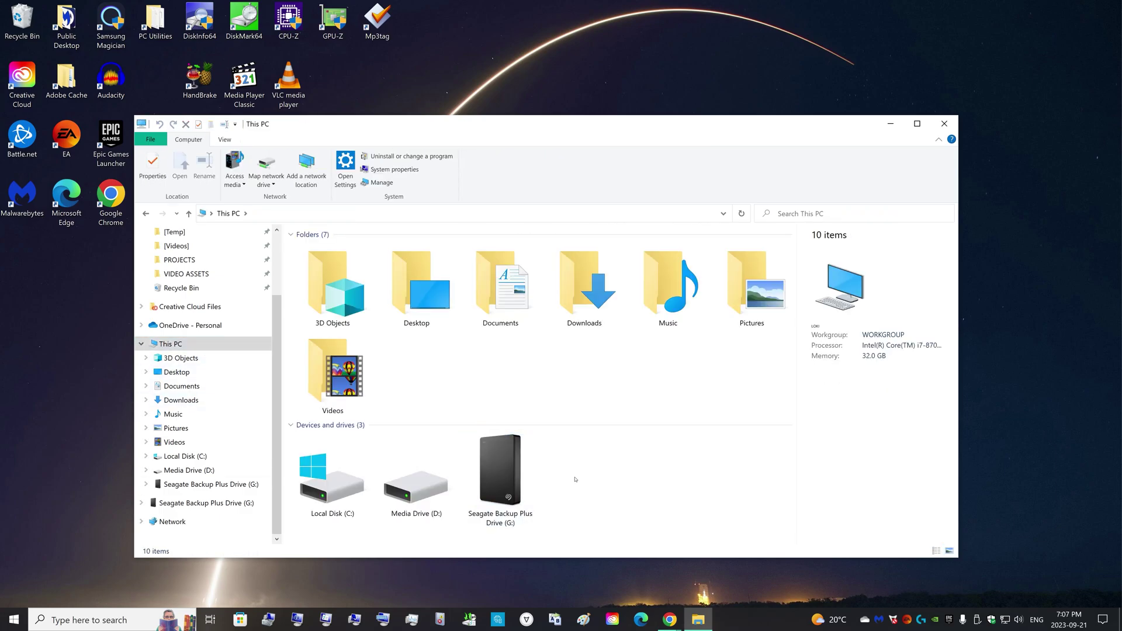
On drive G:, rename the blue ICO to BackupPlusBlue.ico.
{"action": "double_click", "coordinate": [494, 494]}
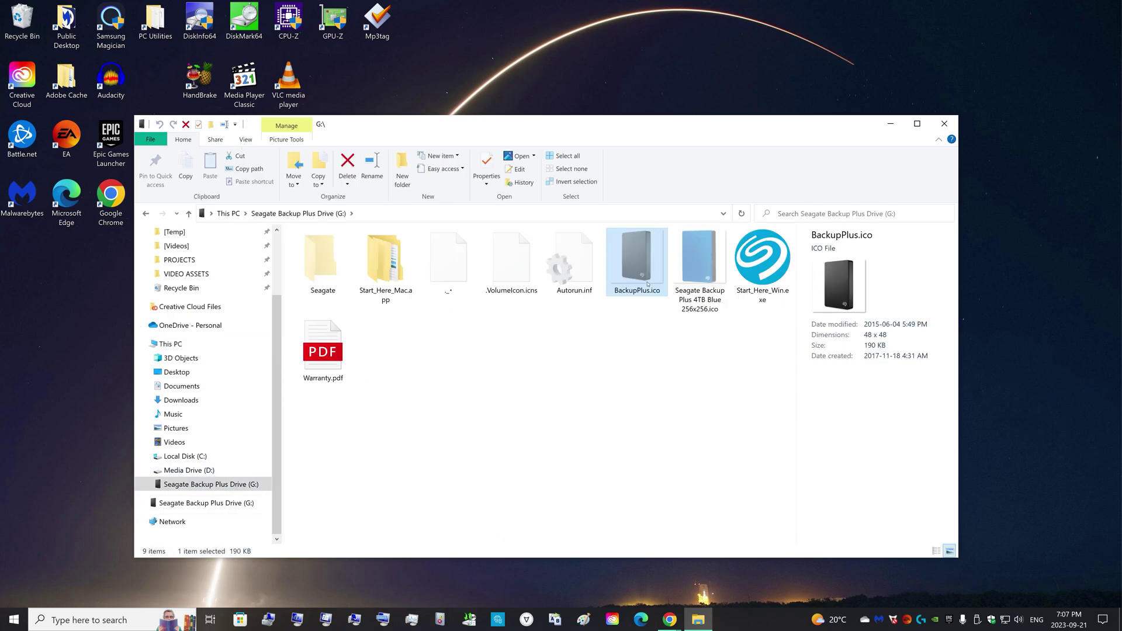
{"action": "left_click", "coordinate": [700, 269]}
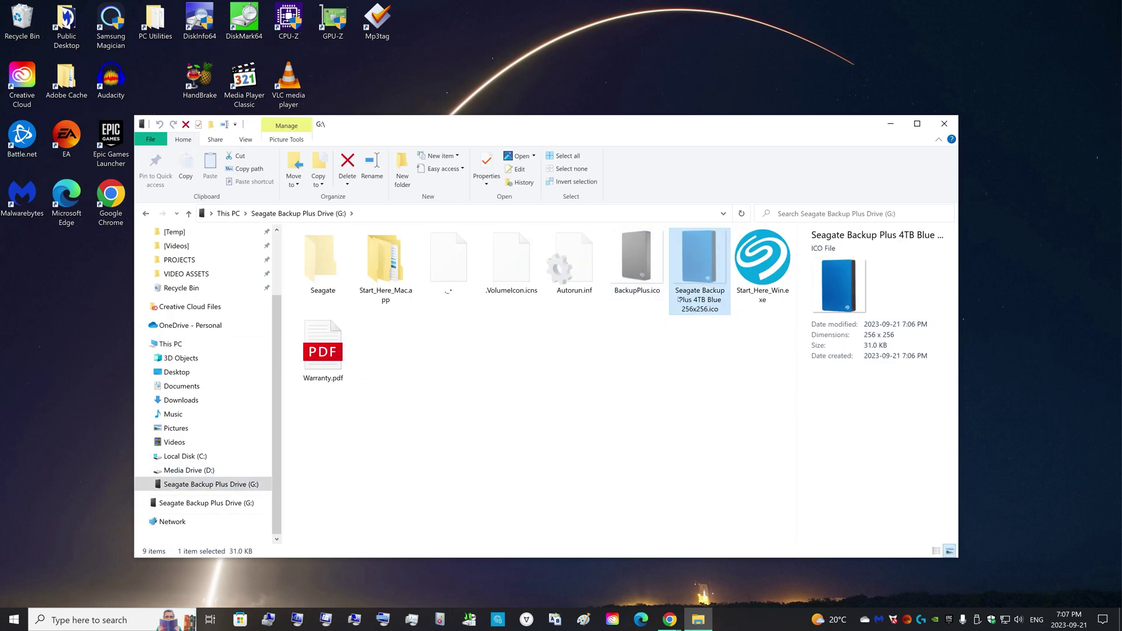
{"action": "left_click", "coordinate": [636, 269]}
{"action": "left_click", "coordinate": [701, 303]}
{"action": "left_click", "coordinate": [695, 303]}
{"action": "key", "text": "ctrl+v"}
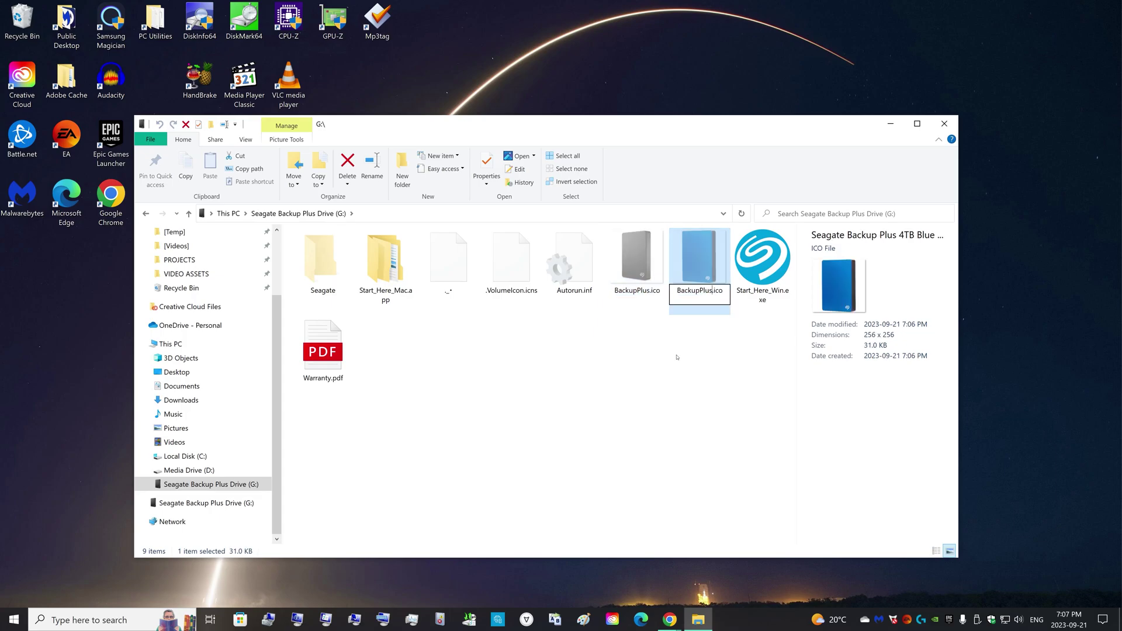
{"action": "type", "text": "Blue"}
{"action": "key", "text": "Return"}
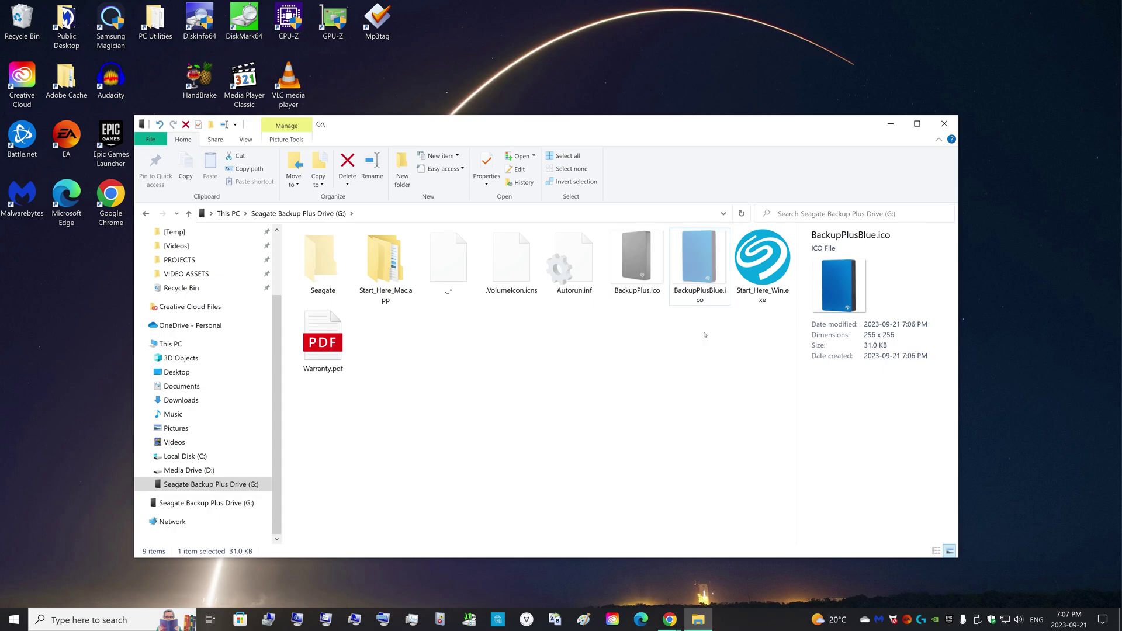
Move the original BackupPlus.ico into the Seagate folder and copy BackupPlusBlue.ico's name.
{"action": "left_click", "coordinate": [659, 285]}
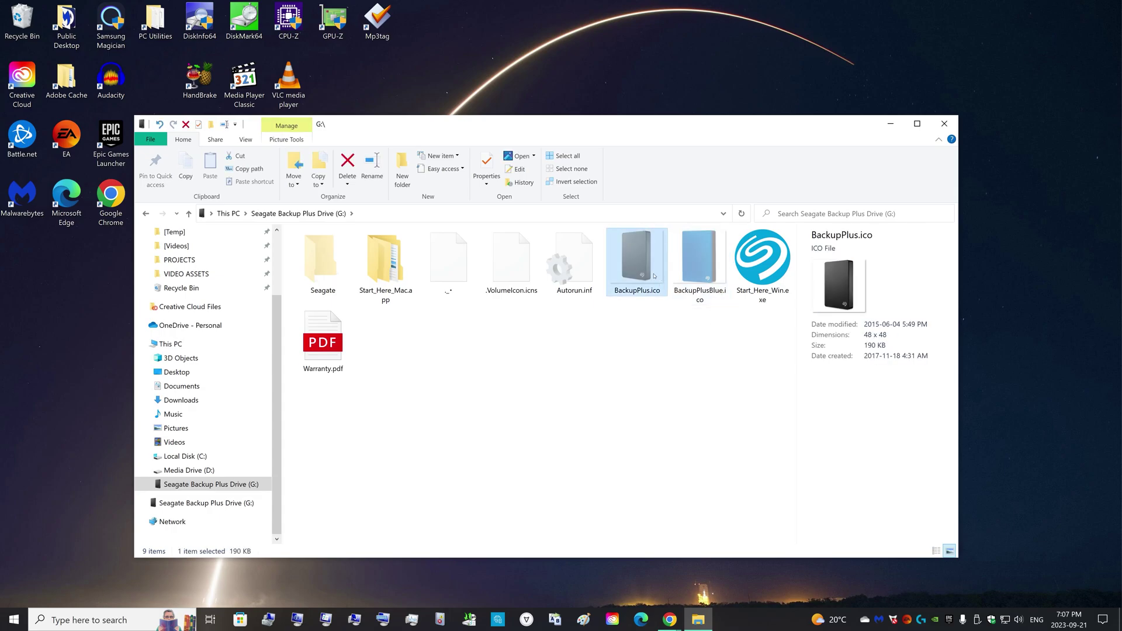
{"action": "left_click_drag", "start_coordinate": [653, 276], "coordinate": [322, 288]}
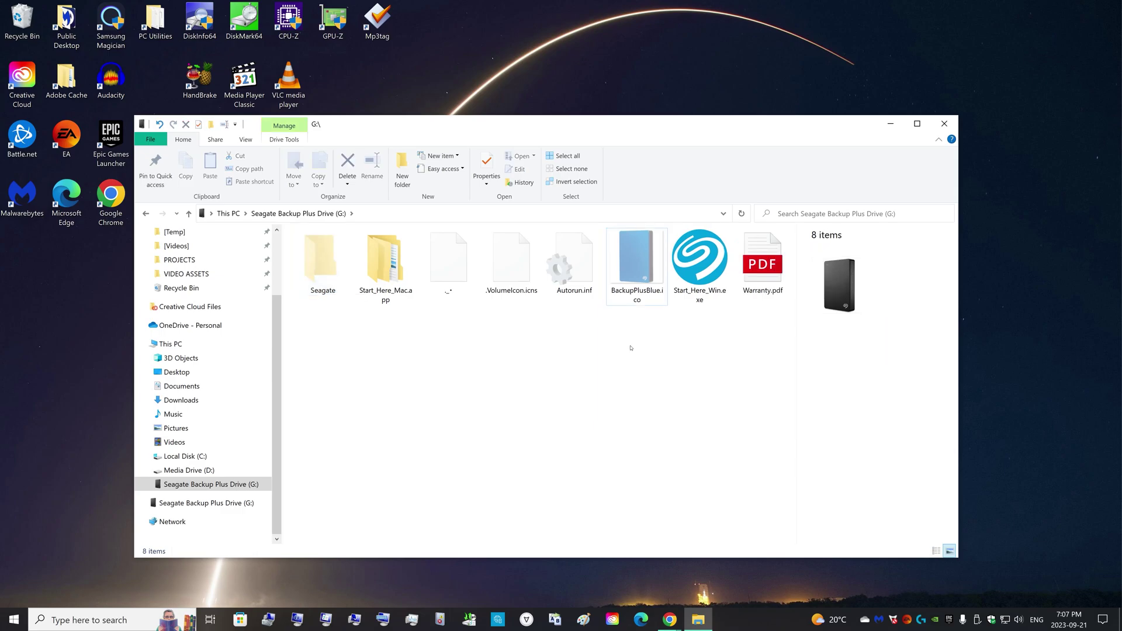
{"action": "left_click", "coordinate": [643, 275]}
{"action": "left_click", "coordinate": [662, 299]}
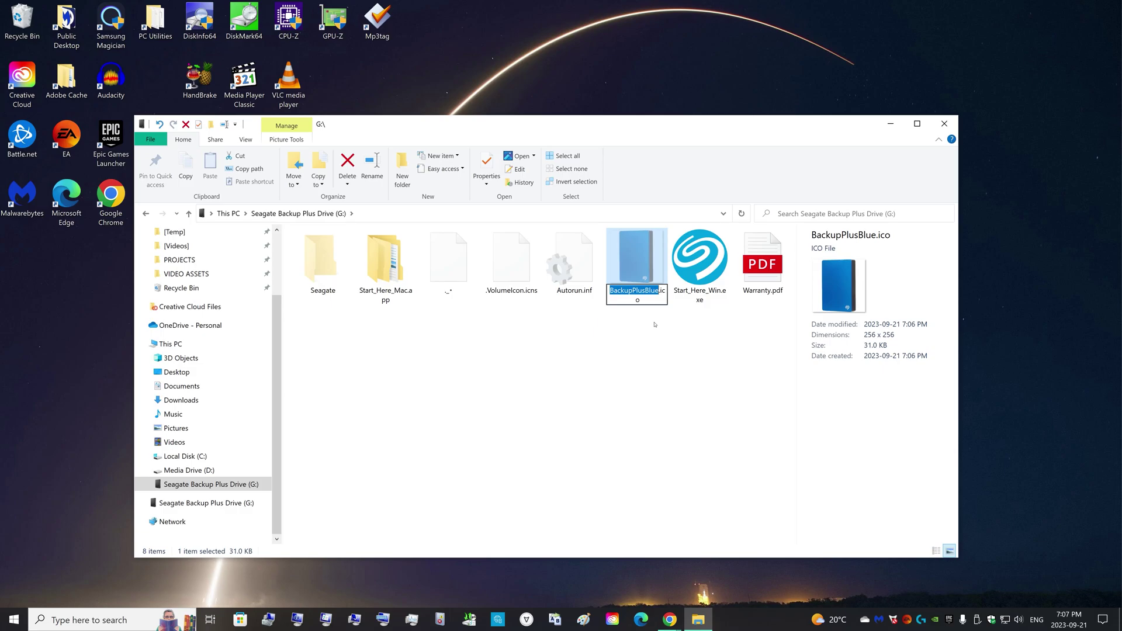
Edit Autorun.inf so its icon line reads icon=.\BackupPlusBlue.ico, then save it.
{"action": "double_click", "coordinate": [573, 263]}
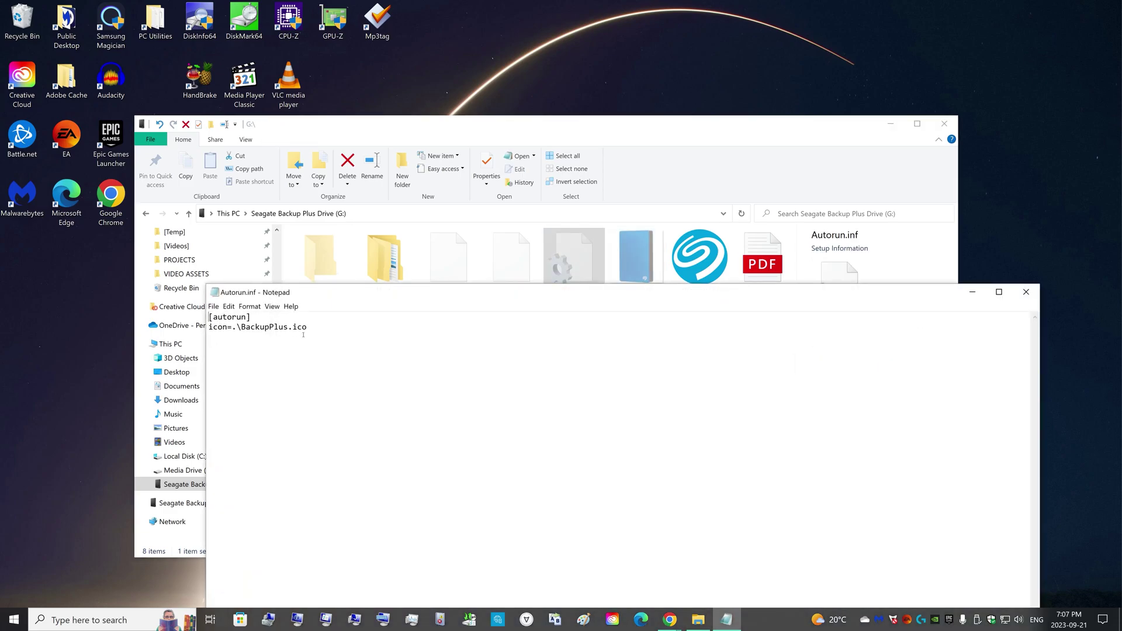
{"action": "type", "text": "Blue"}
{"action": "left_click_drag", "start_coordinate": [283, 292], "coordinate": [290, 402]}
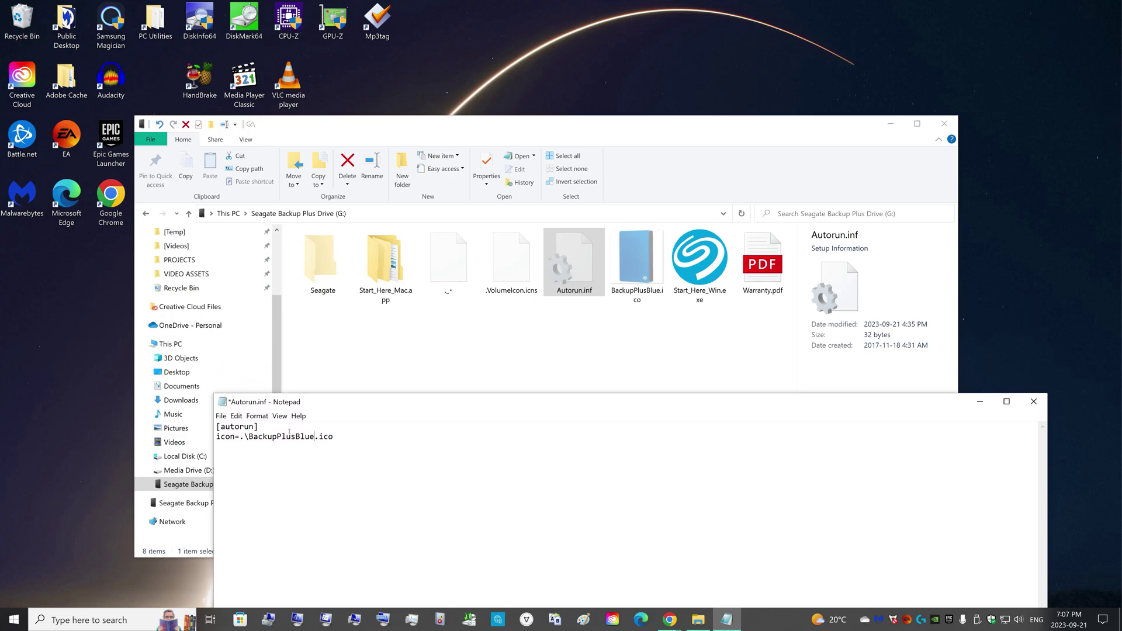
{"action": "left_click", "coordinate": [221, 415]}
{"action": "left_click", "coordinate": [239, 461]}
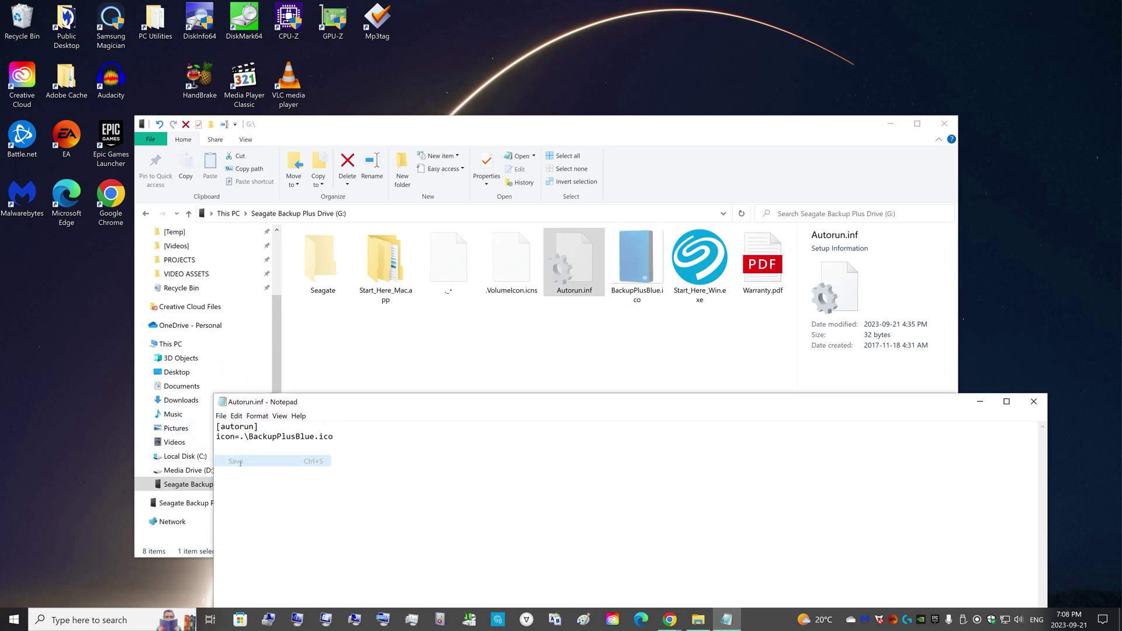
Close Notepad and leave BackupPlusBlue.ico unrenamed and unselected.
{"action": "left_click", "coordinate": [1033, 402]}
{"action": "key", "text": "Right"}
{"action": "key", "text": "F2"}
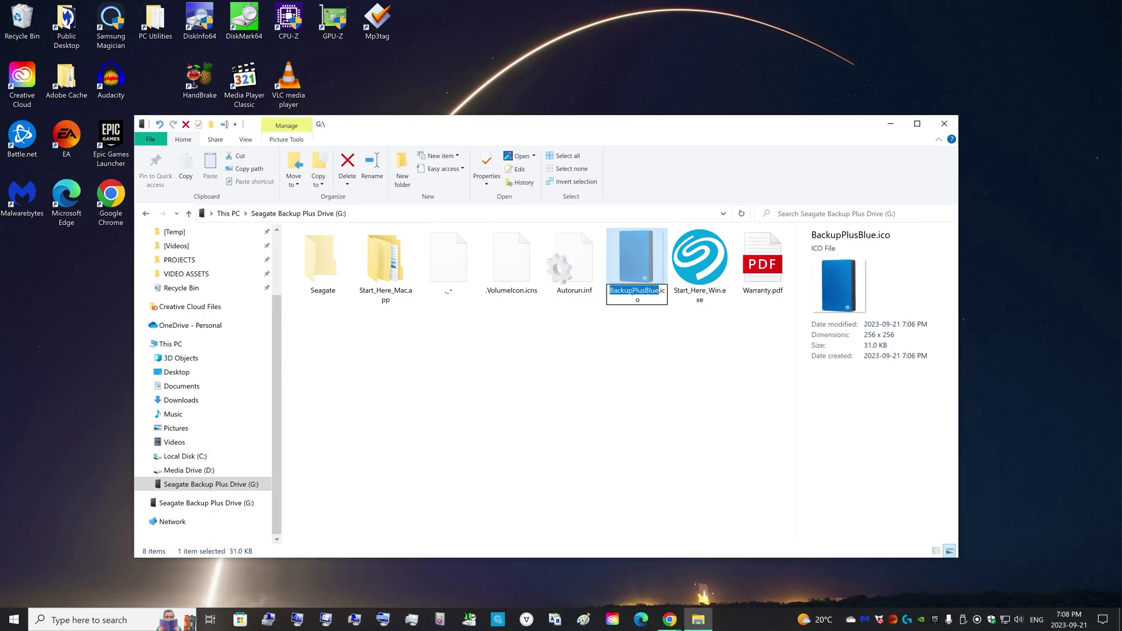
{"action": "left_click", "coordinate": [623, 333]}
{"action": "left_click", "coordinate": [637, 263]}
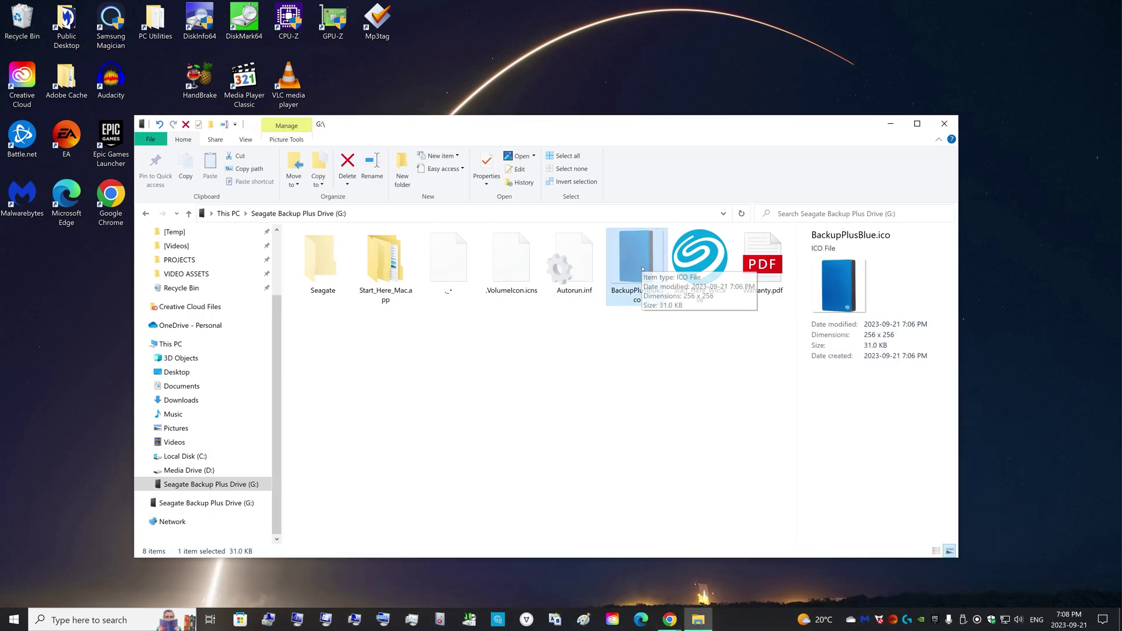
{"action": "left_click", "coordinate": [627, 325]}
Eject the Seagate drive, then confirm G:'s blue icon in This PC and open it.
{"action": "left_click", "coordinate": [963, 619]}
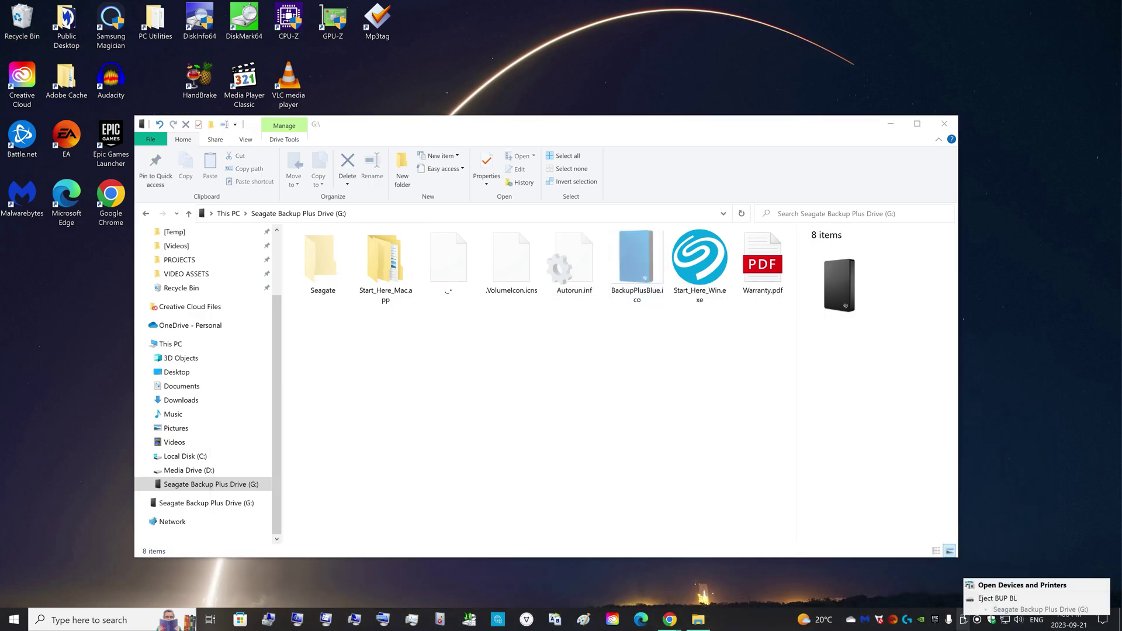
{"action": "left_click", "coordinate": [982, 600]}
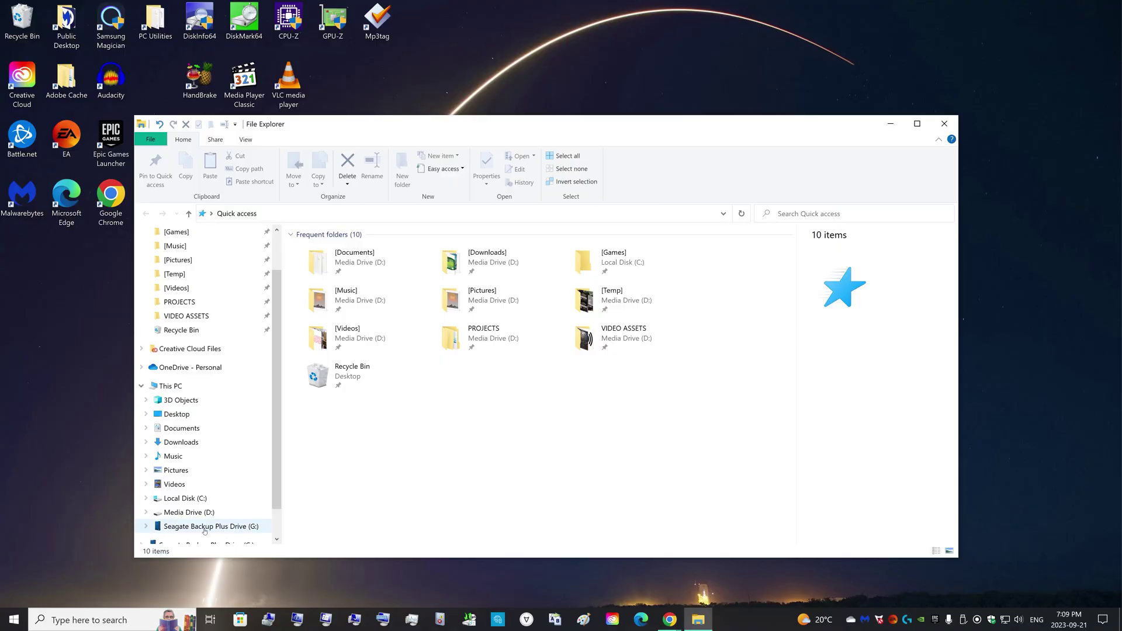
{"action": "scroll", "coordinate": [272, 544], "scroll_direction": "down", "scroll_amount": 3}
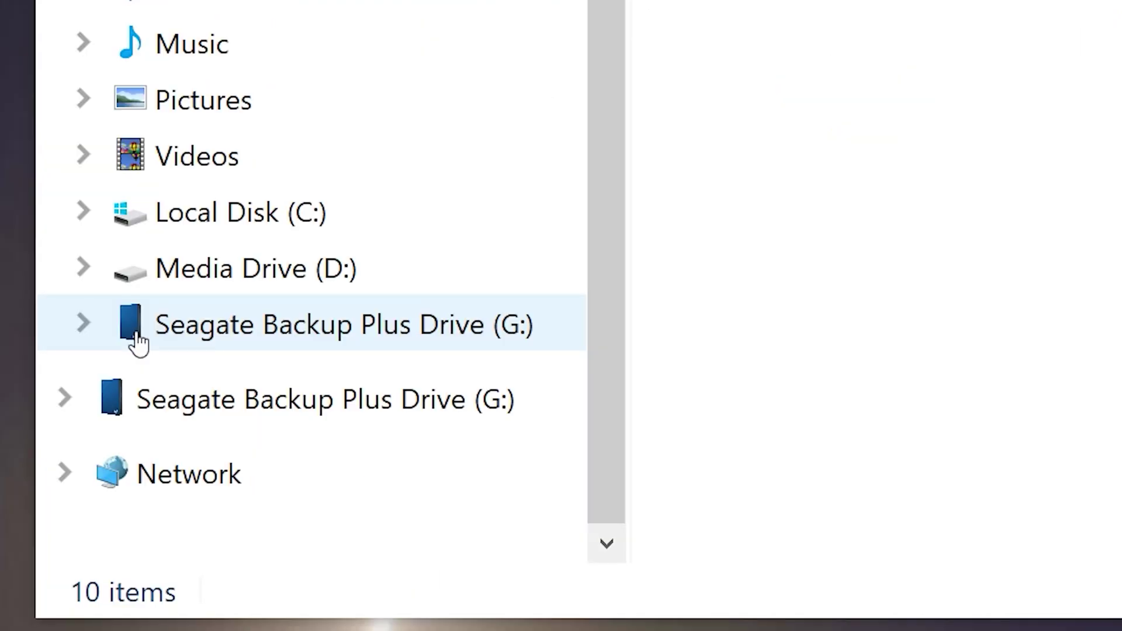
{"action": "left_click", "coordinate": [214, 455]}
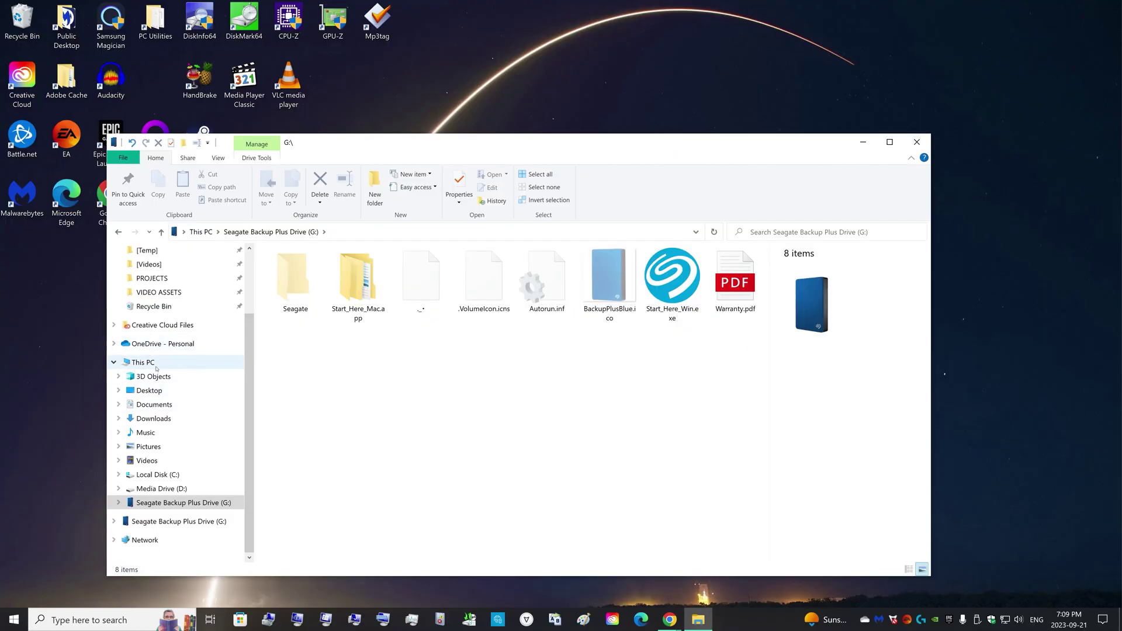
{"action": "left_click", "coordinate": [143, 362]}
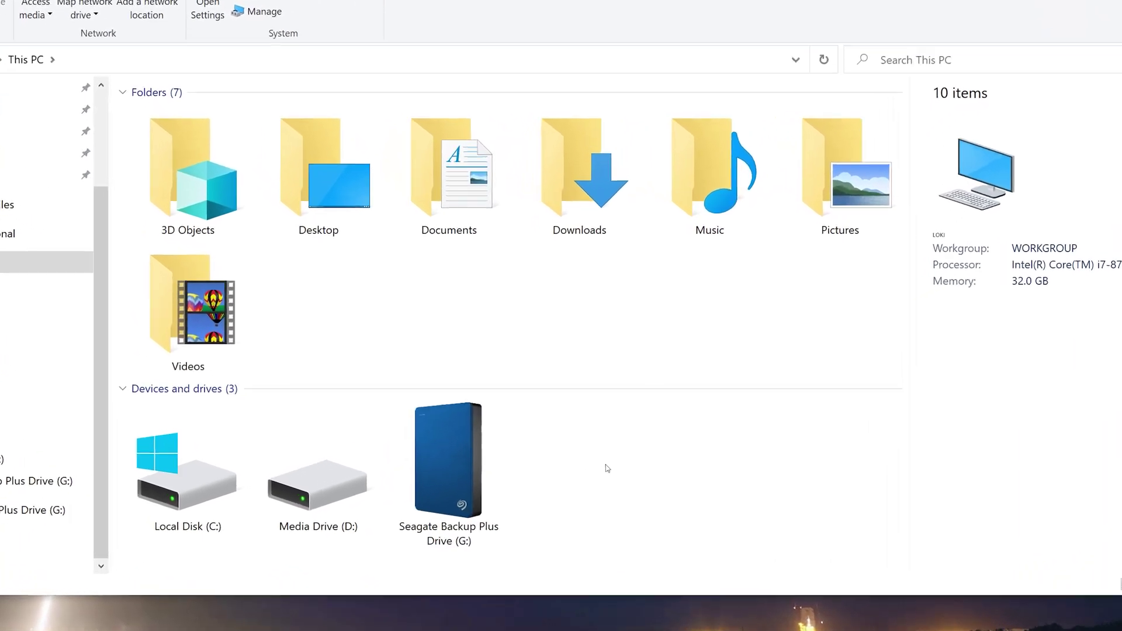
{"action": "left_click", "coordinate": [480, 519]}
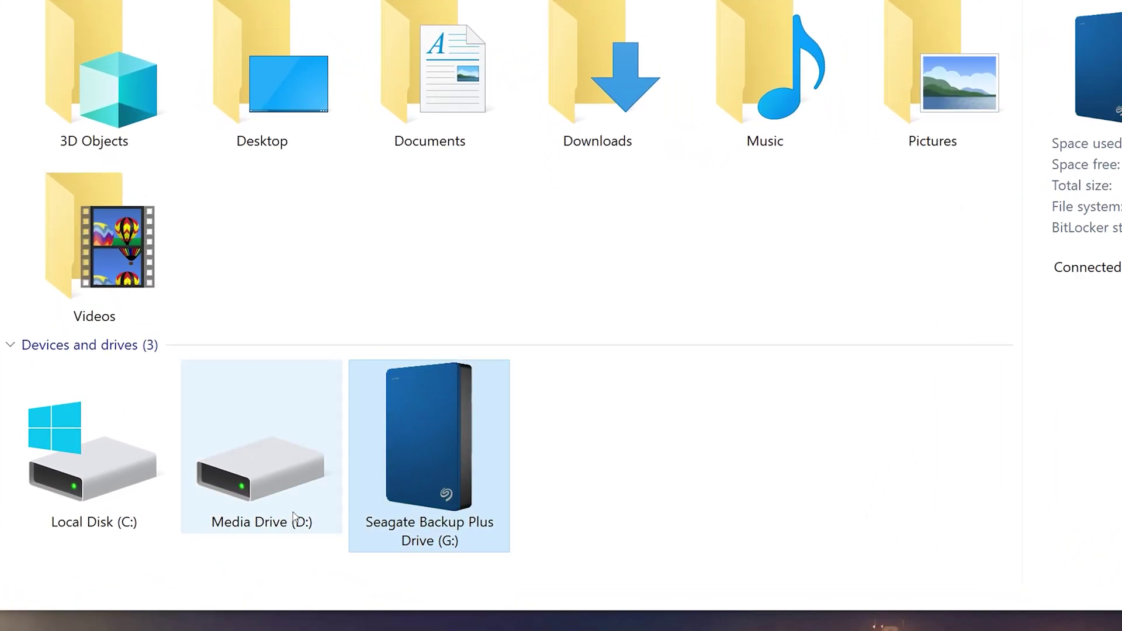
{"action": "double_click", "coordinate": [470, 506]}
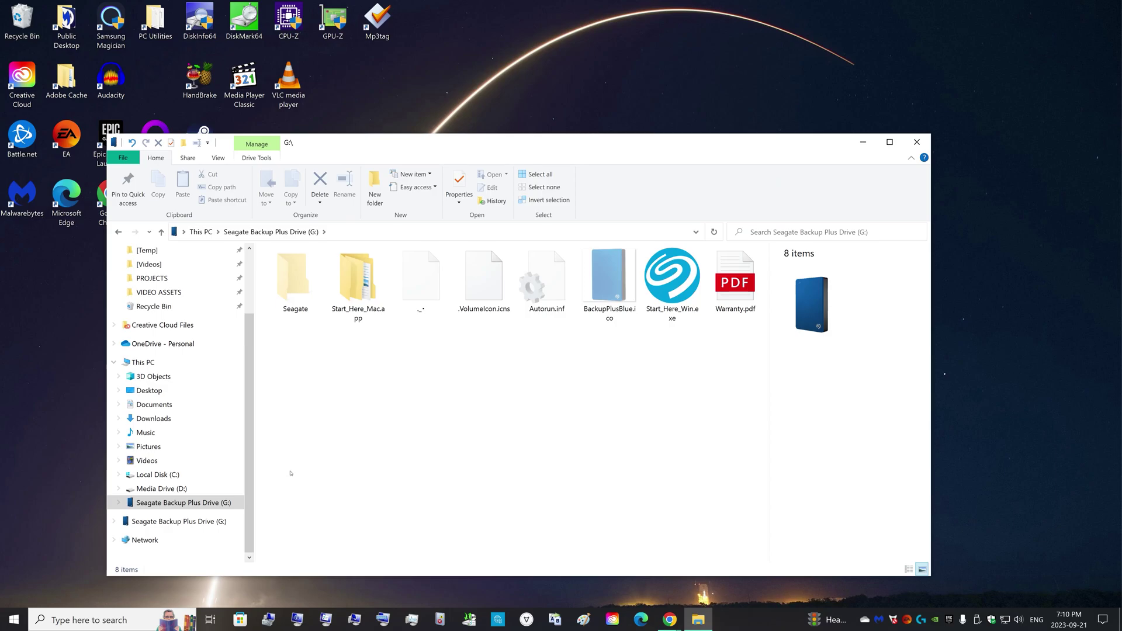
Open Pictures and expand then collapse the Seagate drive's folder tree.
{"action": "left_click", "coordinate": [149, 447]}
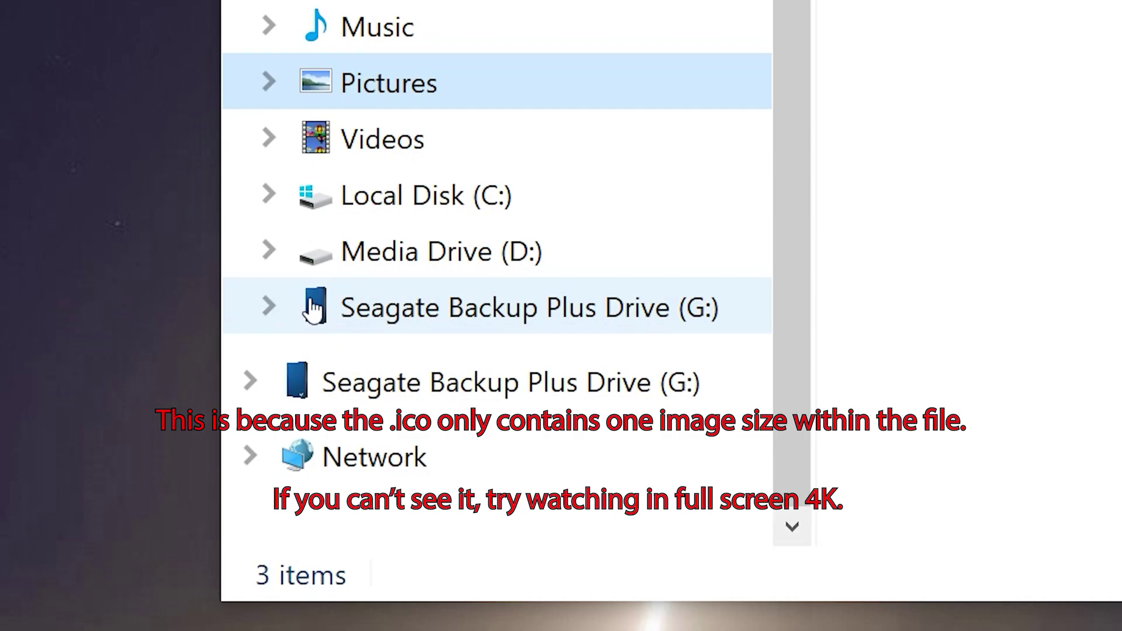
{"action": "left_click", "coordinate": [266, 307]}
{"action": "left_click", "coordinate": [265, 310]}
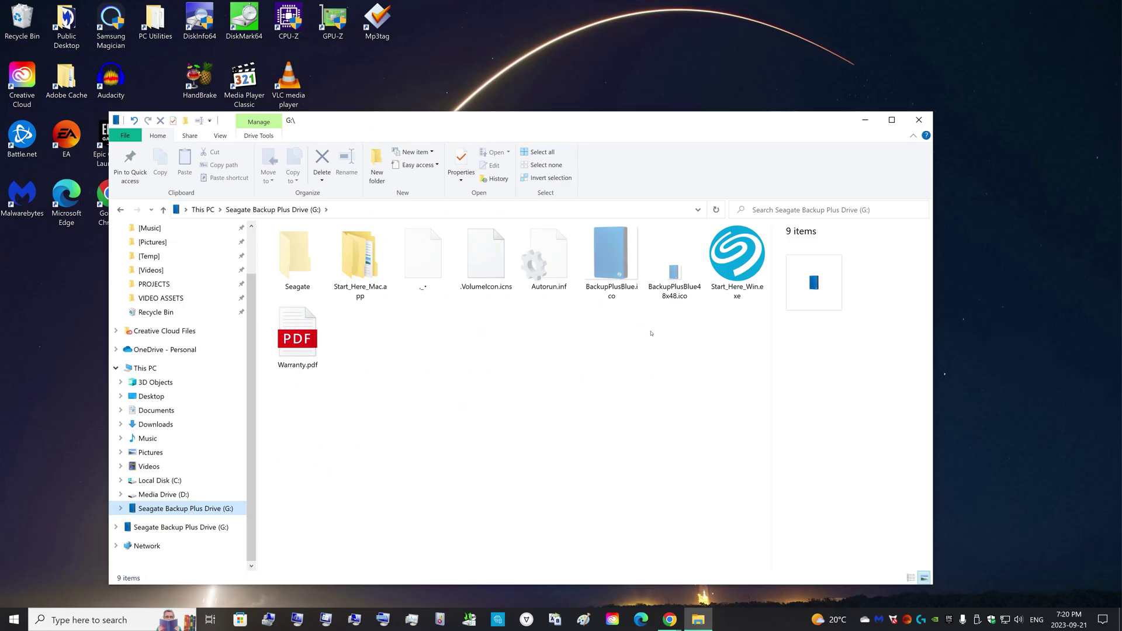
Compare the two BackupPlusBlue icons, then open Downloads and select the 256x256 PNG.
{"action": "left_click", "coordinate": [613, 269]}
{"action": "left_click_drag", "start_coordinate": [610, 319], "coordinate": [677, 275]}
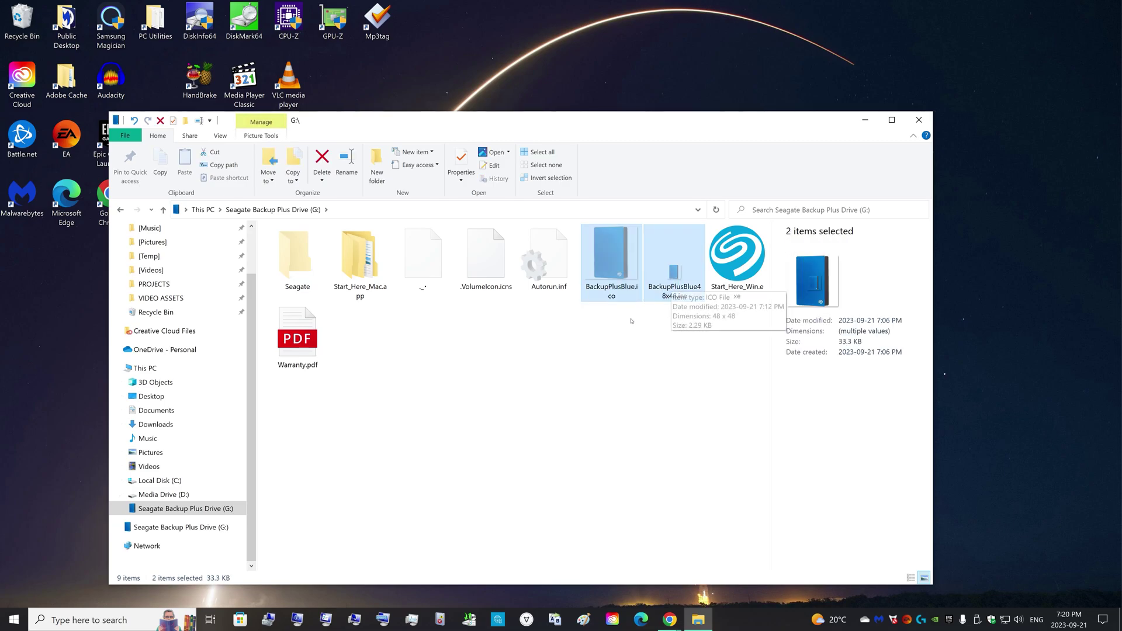
{"action": "left_click_drag", "start_coordinate": [604, 342], "coordinate": [655, 292]}
{"action": "left_click", "coordinate": [639, 351]}
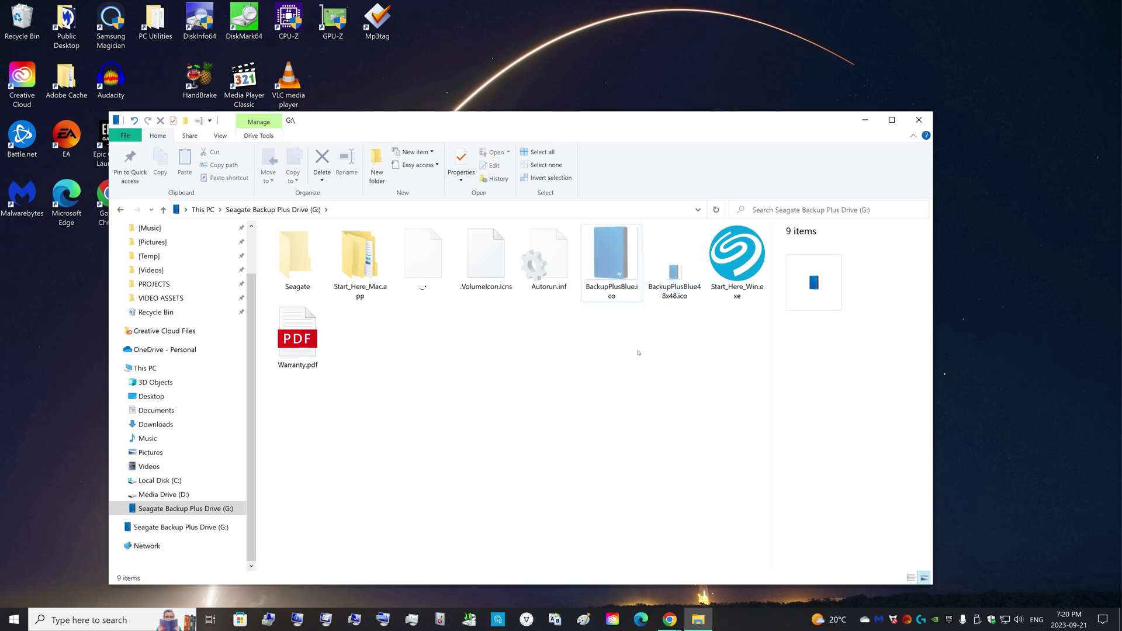
{"action": "left_click", "coordinate": [611, 257]}
{"action": "left_click", "coordinate": [155, 424]}
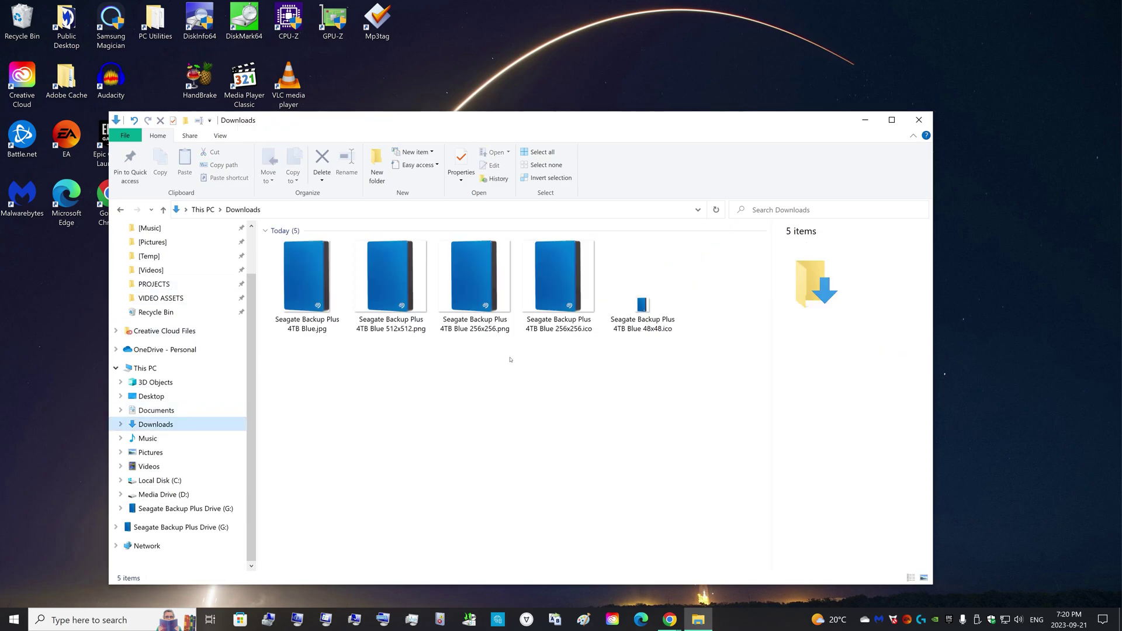
{"action": "left_click", "coordinate": [482, 292]}
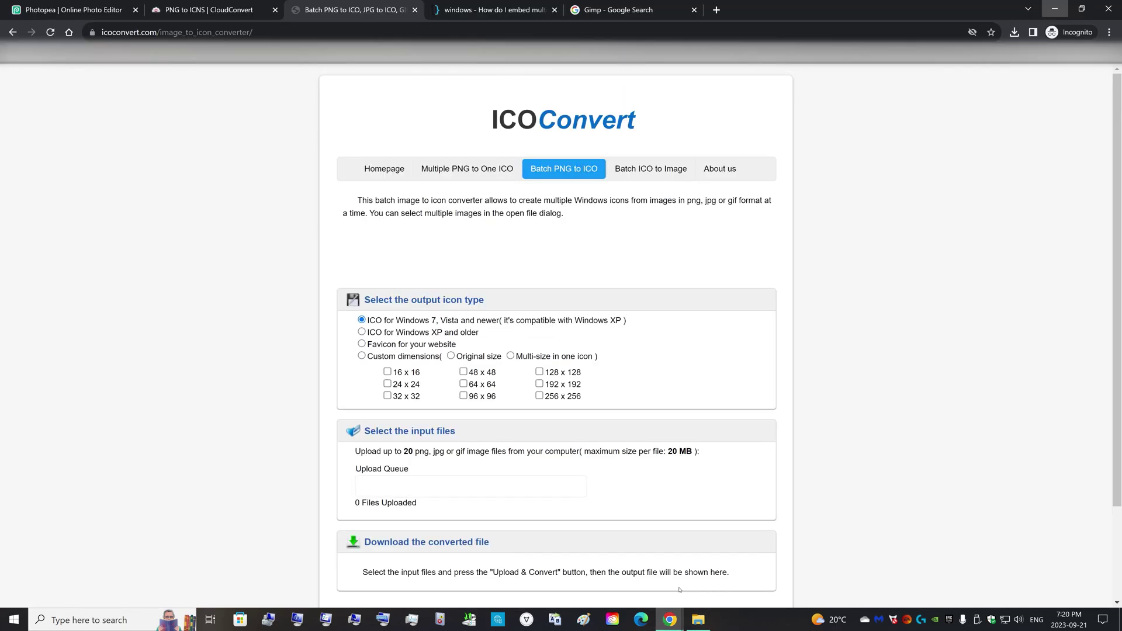
Open ICO Convert and choose Seagate Backup Plus 4TB Blue 256x256.png from Downloads.
{"action": "key", "text": "alt+Tab"}
{"action": "left_click_drag", "start_coordinate": [500, 108], "coordinate": [680, 115]}
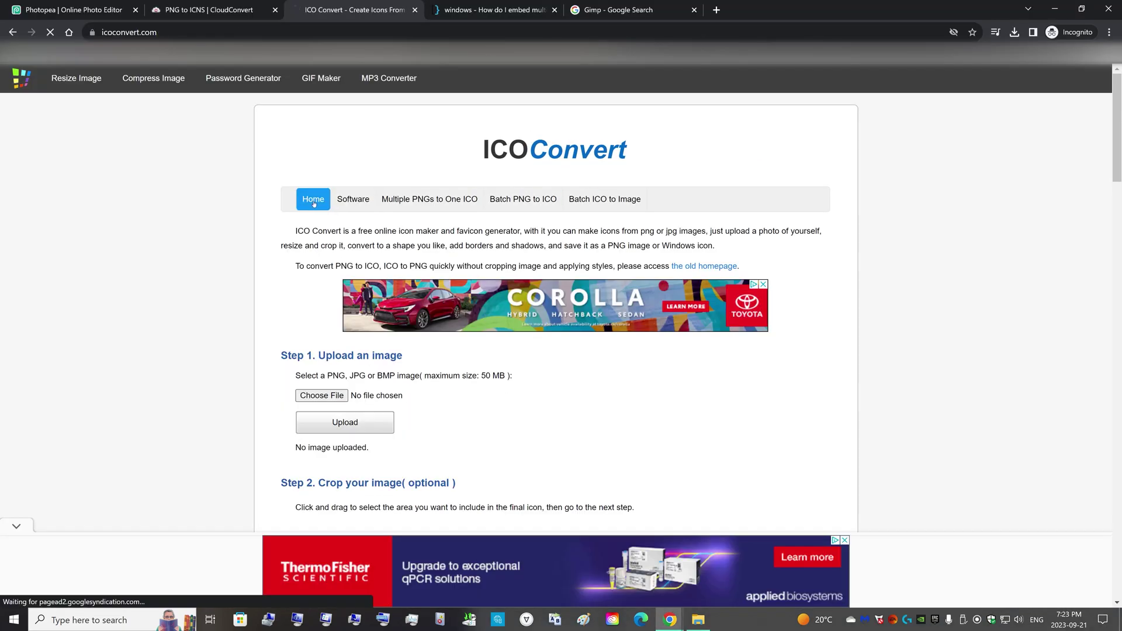
{"action": "scroll", "coordinate": [319, 275], "scroll_direction": "down", "scroll_amount": 2}
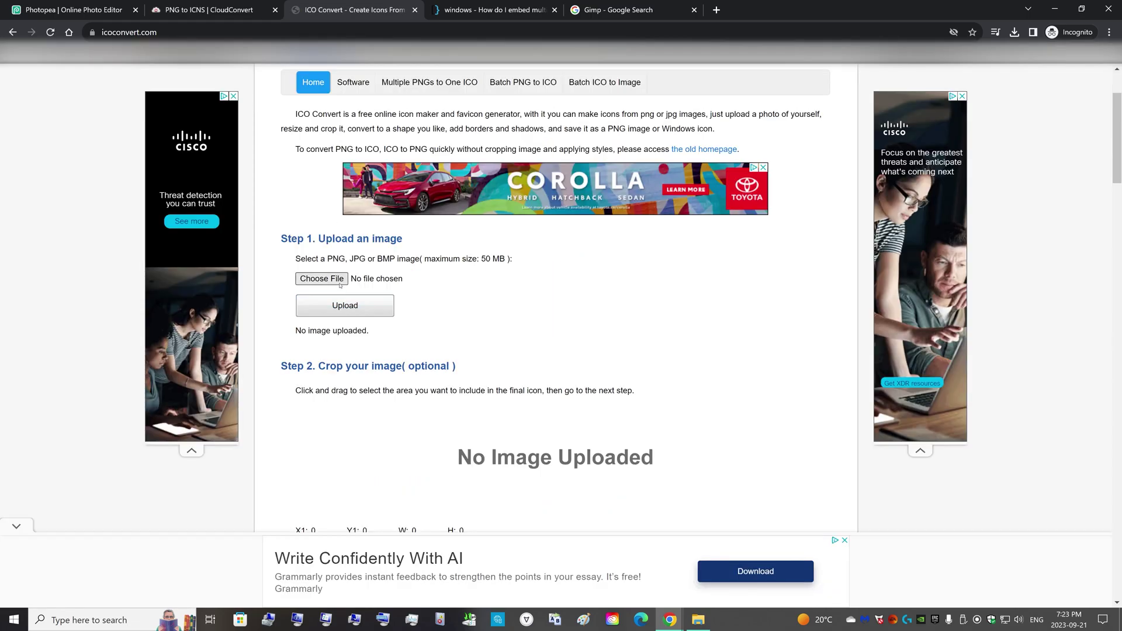
{"action": "left_click", "coordinate": [322, 278]}
{"action": "scroll", "coordinate": [54, 231], "scroll_direction": "down", "scroll_amount": 2}
{"action": "left_click", "coordinate": [50, 232]}
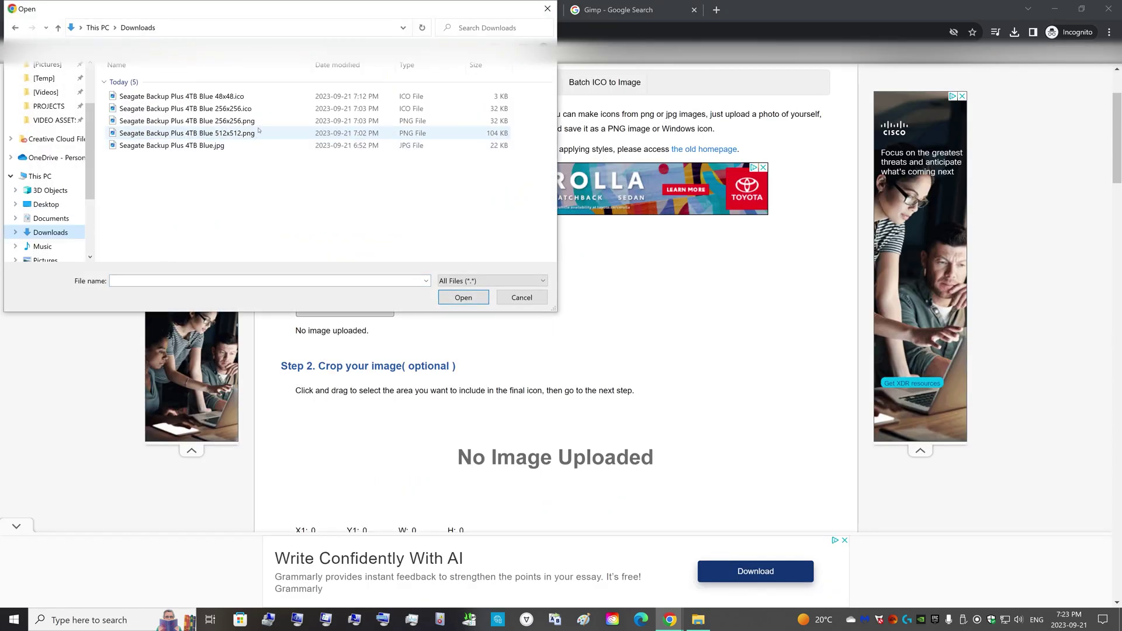
{"action": "left_click", "coordinate": [257, 123]}
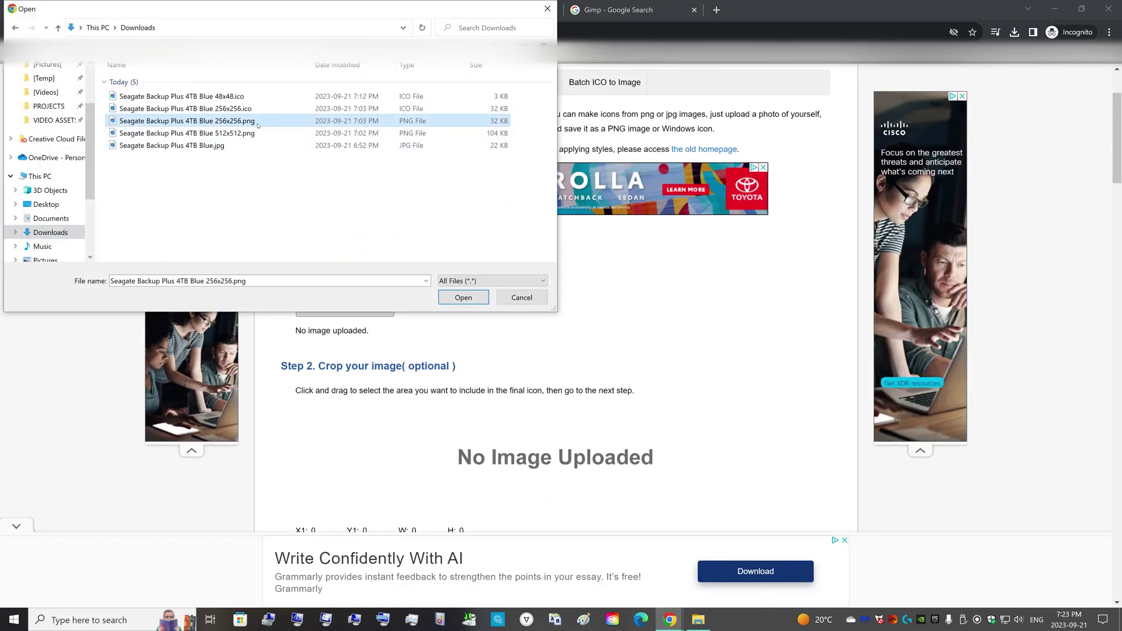
{"action": "left_click", "coordinate": [464, 298]}
Upload the PNG and scroll down to the ICO format and conversion options.
{"action": "left_click", "coordinate": [385, 310]}
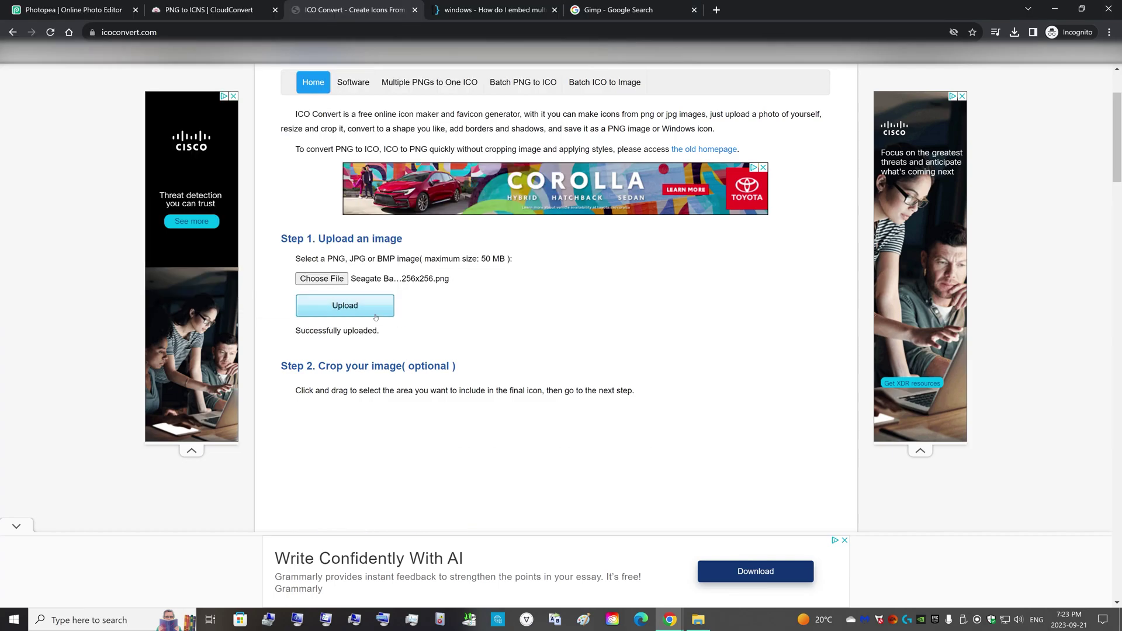
{"action": "scroll", "coordinate": [407, 396], "scroll_direction": "down", "scroll_amount": 5}
{"action": "scroll", "coordinate": [407, 395], "scroll_direction": "up", "scroll_amount": 2}
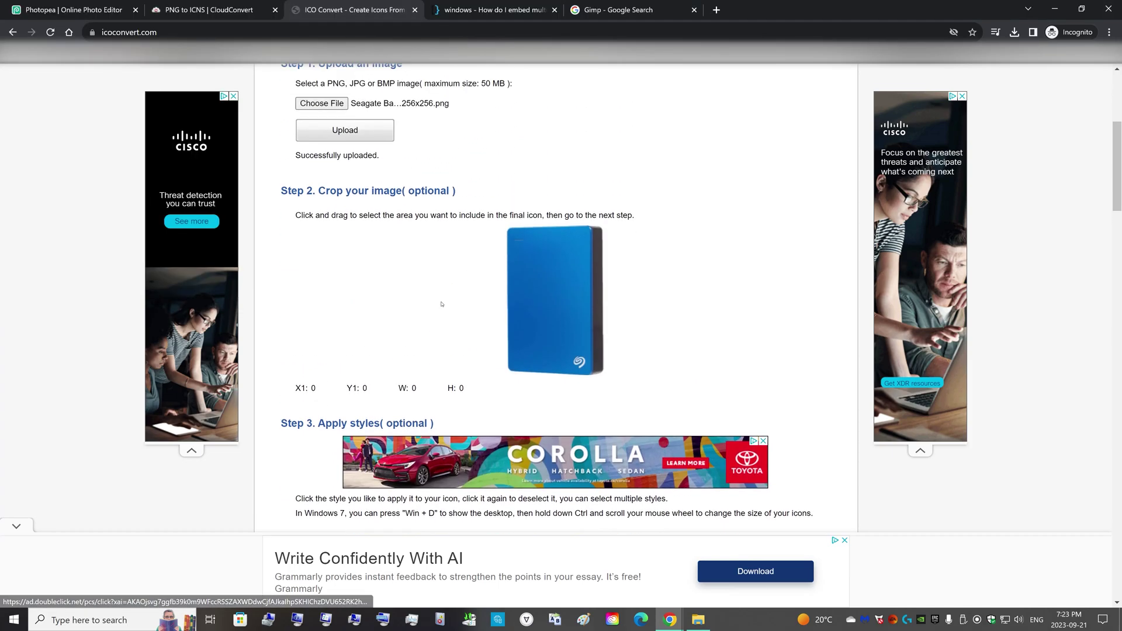
{"action": "scroll", "coordinate": [560, 311], "scroll_direction": "down", "scroll_amount": 4}
{"action": "scroll", "coordinate": [559, 312], "scroll_direction": "down", "scroll_amount": 4}
{"action": "scroll", "coordinate": [564, 315], "scroll_direction": "down", "scroll_amount": 3}
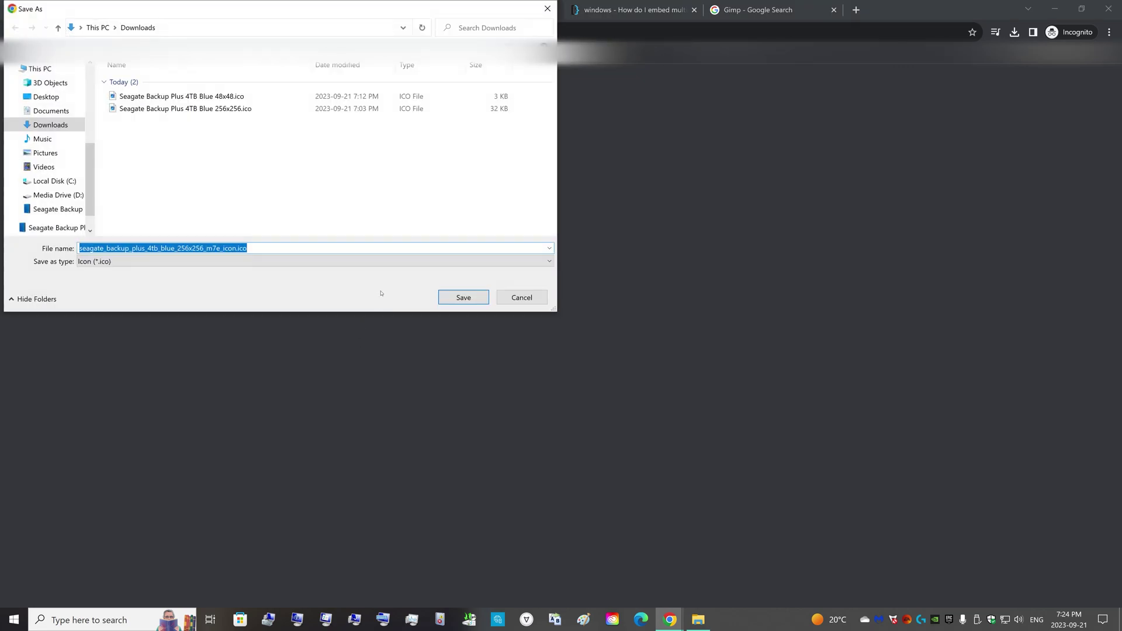
Save seagate_backup_plus_4tb_blue_256x256_m7e_icon.ico into Downloads and select it.
{"action": "left_click", "coordinate": [463, 297]}
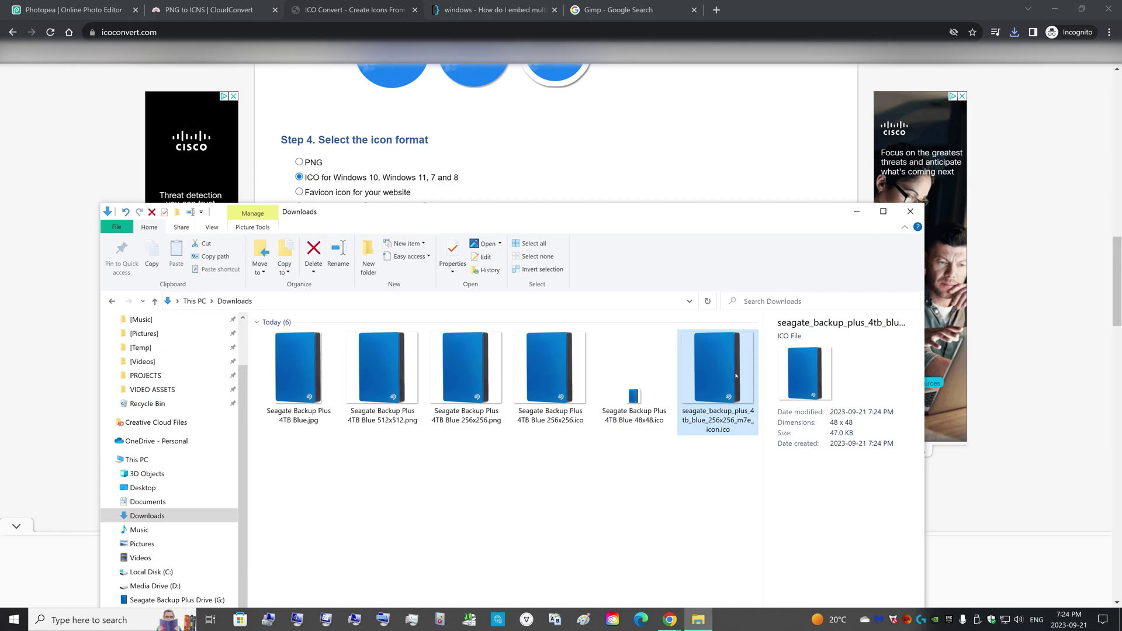
{"action": "left_click", "coordinate": [723, 454]}
{"action": "left_click", "coordinate": [719, 422]}
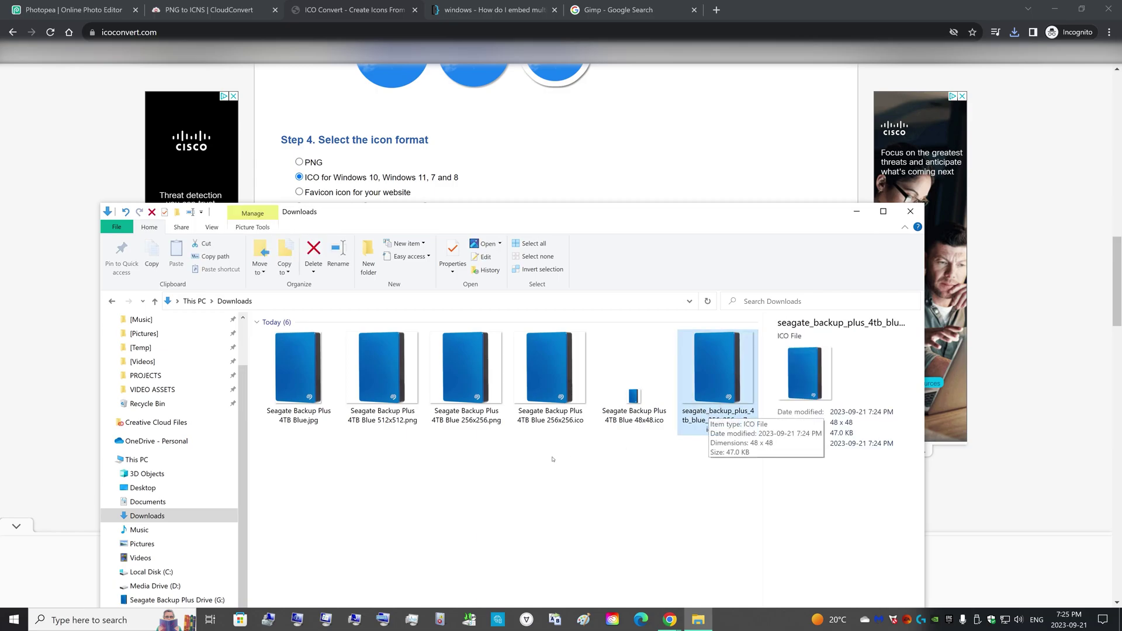
Compare the new 48 x 48, 47.0 KB icon's details with the older 256x256 and 48x48 .ico files.
{"action": "left_click", "coordinate": [577, 379]}
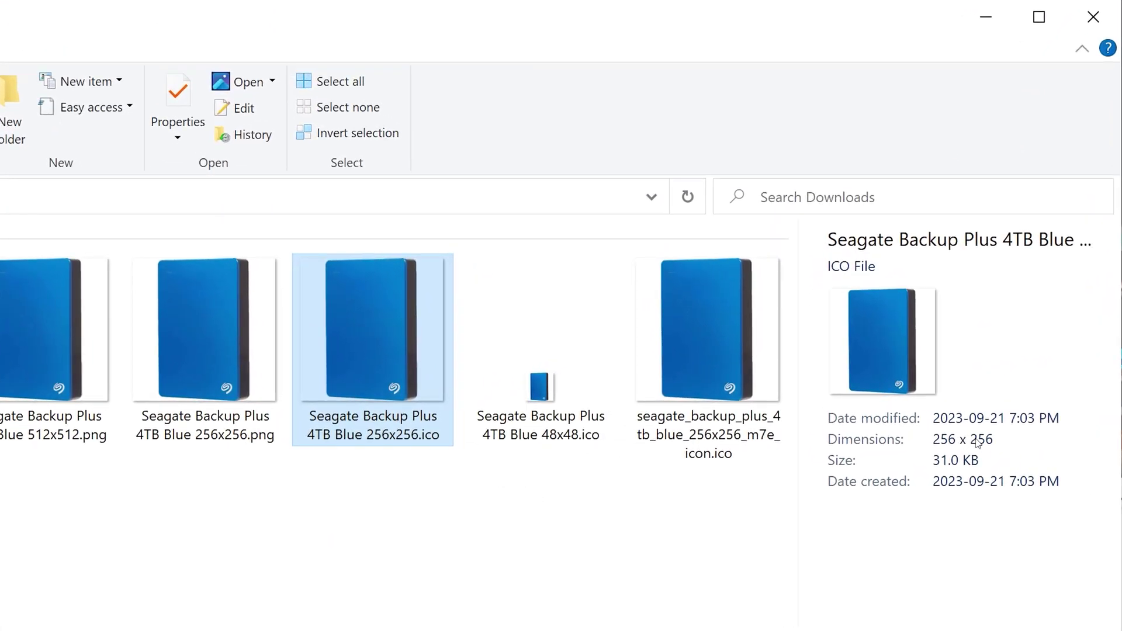
{"action": "left_click", "coordinate": [525, 443]}
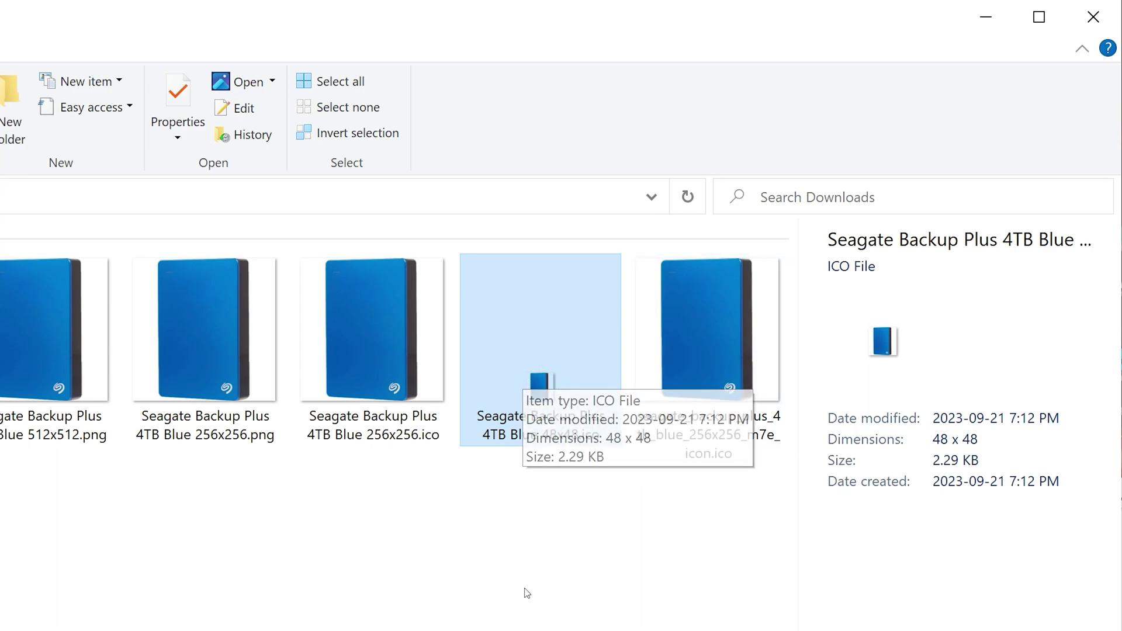
{"action": "left_click", "coordinate": [714, 418]}
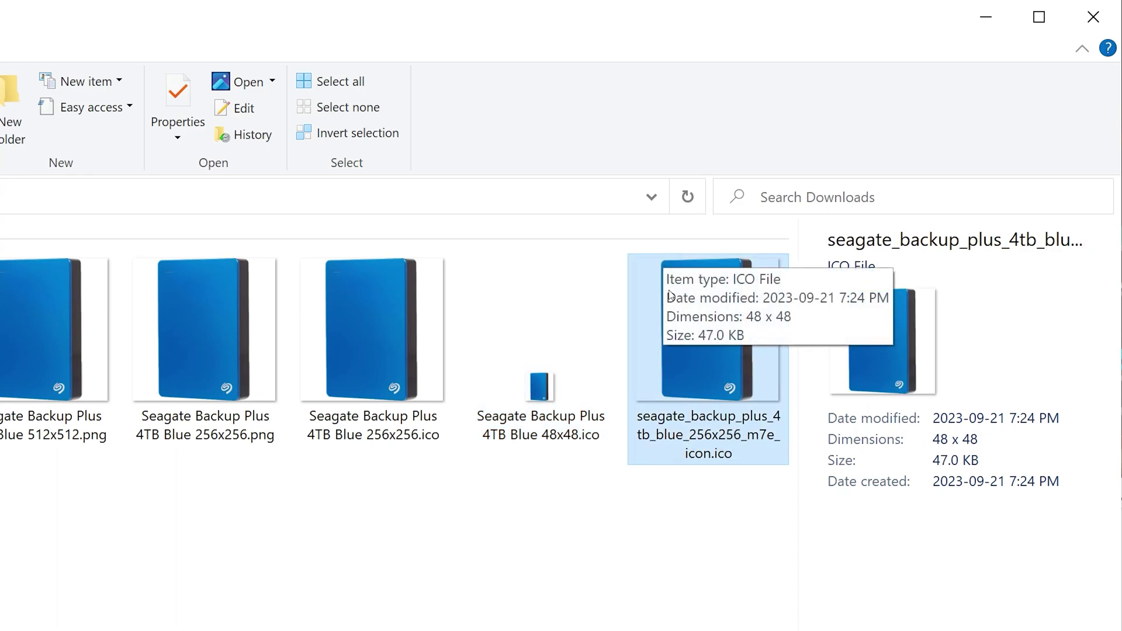
{"action": "left_click", "coordinate": [659, 503]}
{"action": "left_click", "coordinate": [702, 370]}
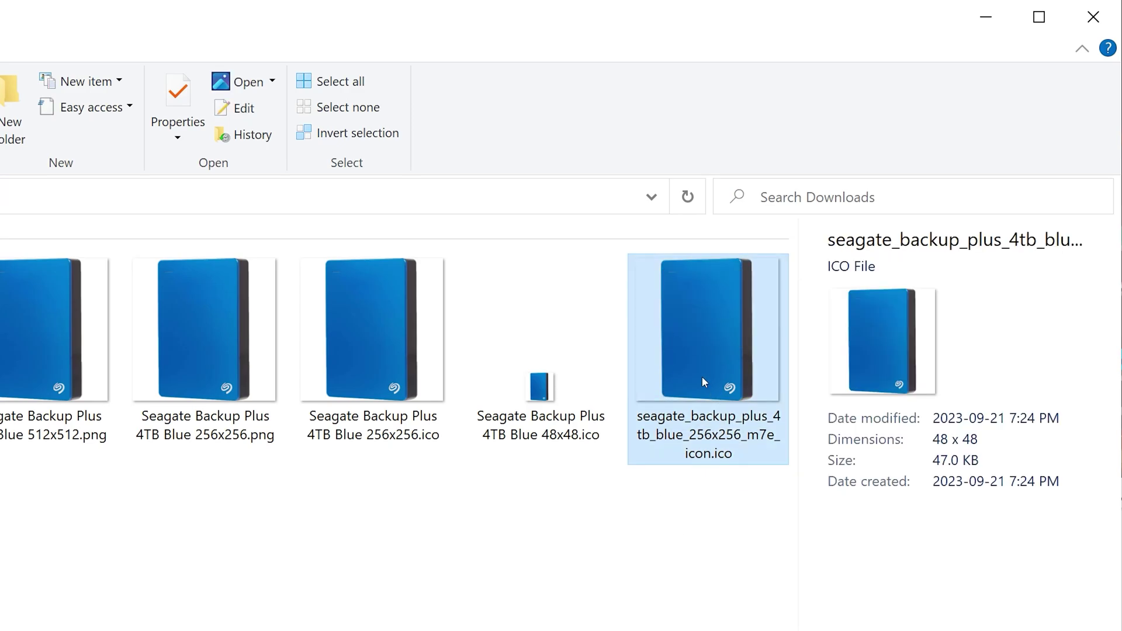
{"action": "left_click", "coordinate": [395, 407]}
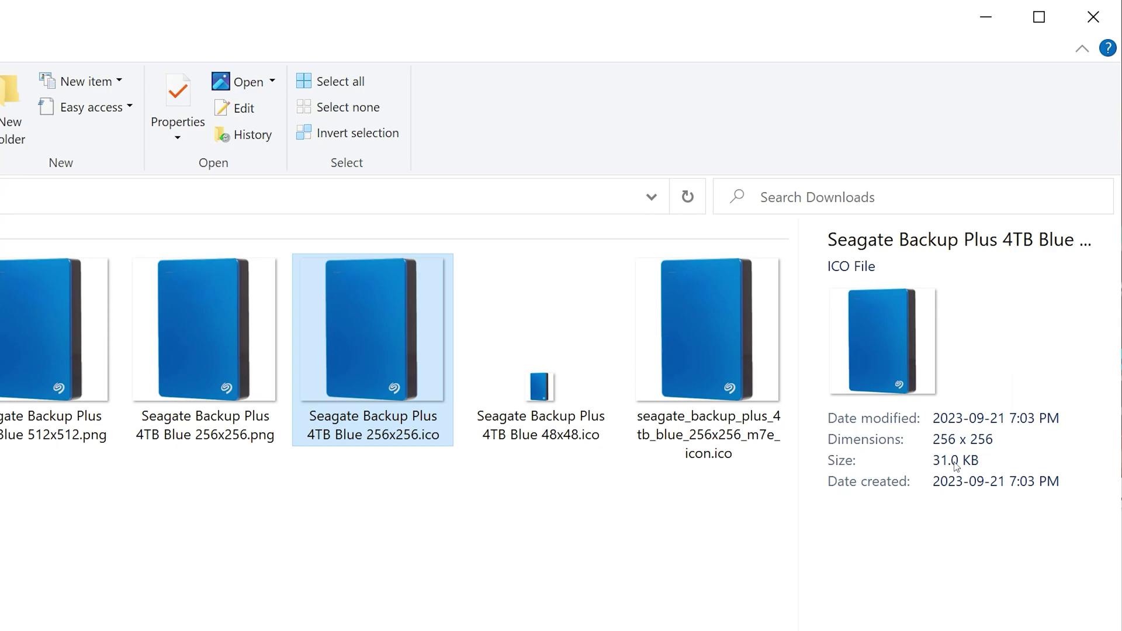
{"action": "left_click", "coordinate": [571, 418]}
{"action": "left_click", "coordinate": [650, 427]}
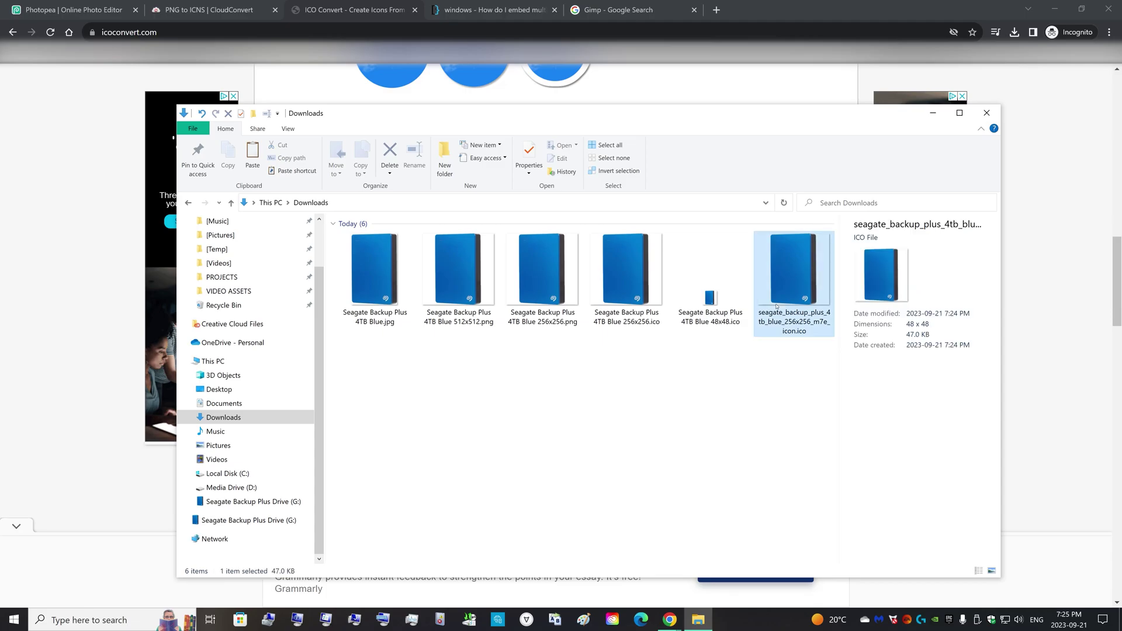
Paste the new icon onto Seagate drive G:, rename it BackupPlus4TBBlue.ico, and unblock it.
{"action": "left_click", "coordinate": [253, 501]}
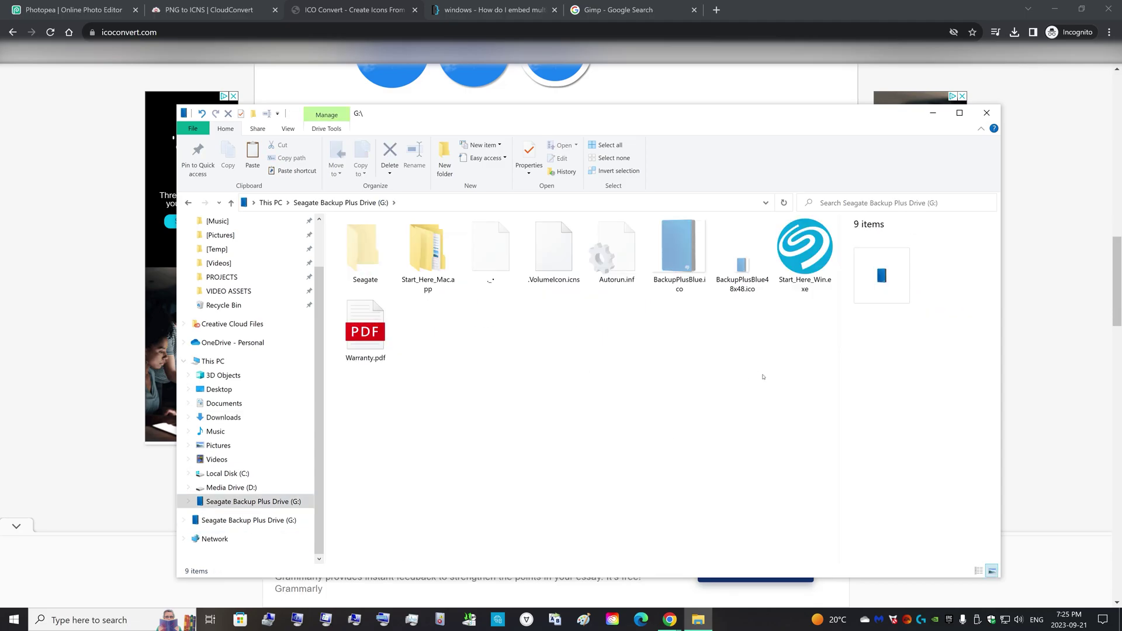
{"action": "key", "text": "ctrl+v"}
{"action": "key", "text": "F2"}
{"action": "type", "text": "BackupPlusBlue"}
{"action": "type", "text": "4"}
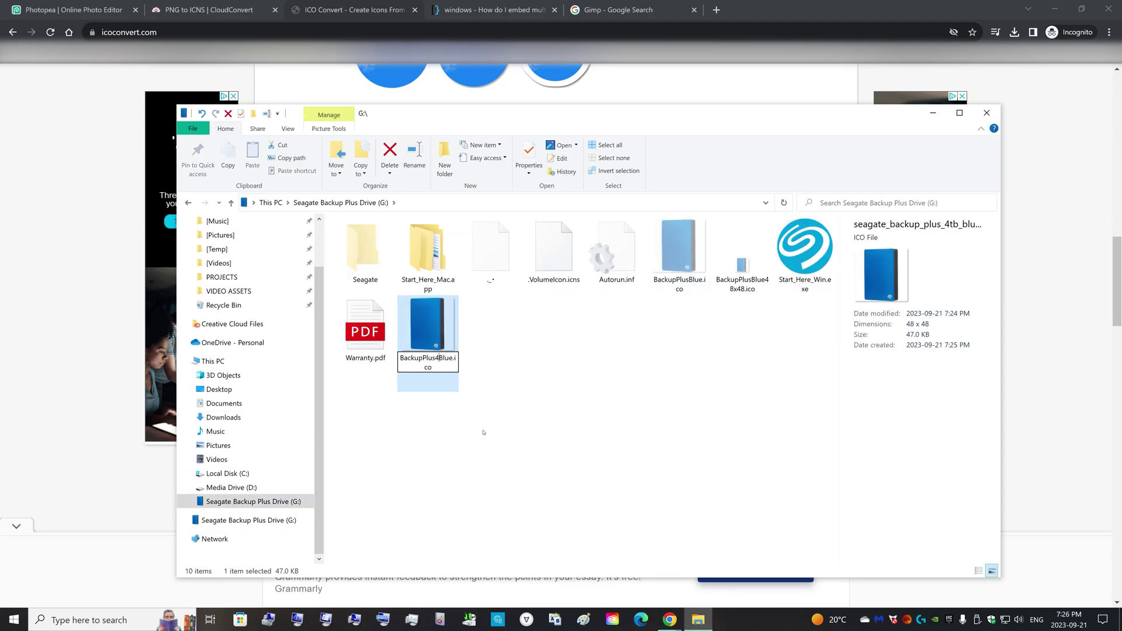
{"action": "type", "text": "TB"}
{"action": "key", "text": "Return"}
{"action": "key", "text": "alt+Return"}
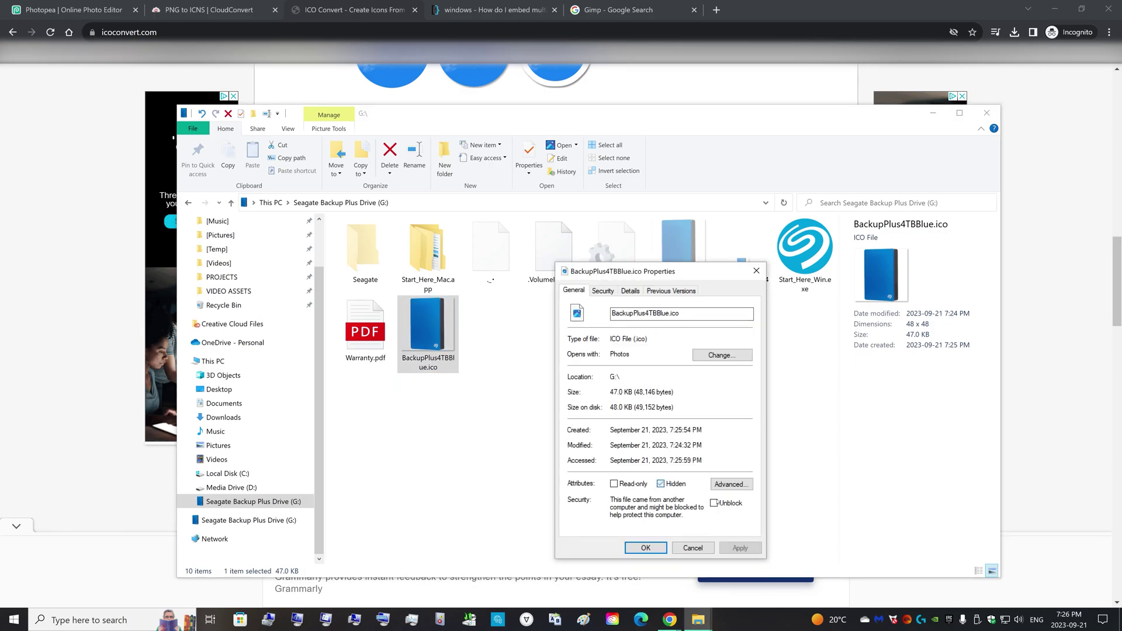
{"action": "key", "text": "alt+k"}
{"action": "key", "text": "alt+a"}
Point Autorun.inf's icon line at the new icon file, save it, and safely eject the drive.
{"action": "key", "text": "Return"}
{"action": "key", "text": "a"}
{"action": "key", "text": "Return"}
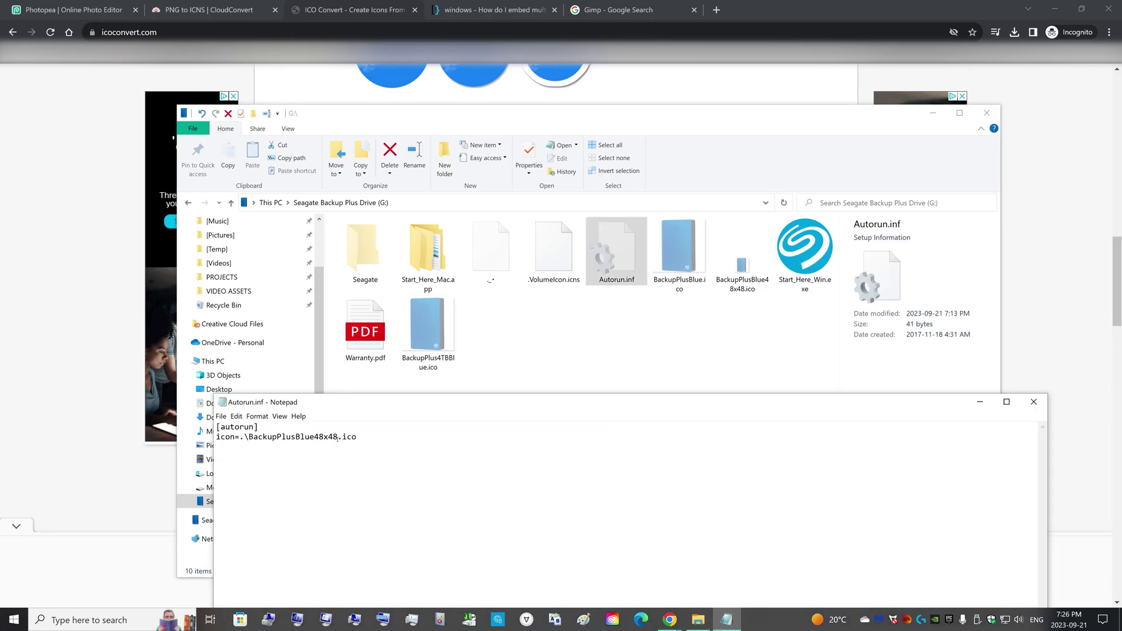
{"action": "left_click_drag", "start_coordinate": [340, 437], "coordinate": [255, 441]}
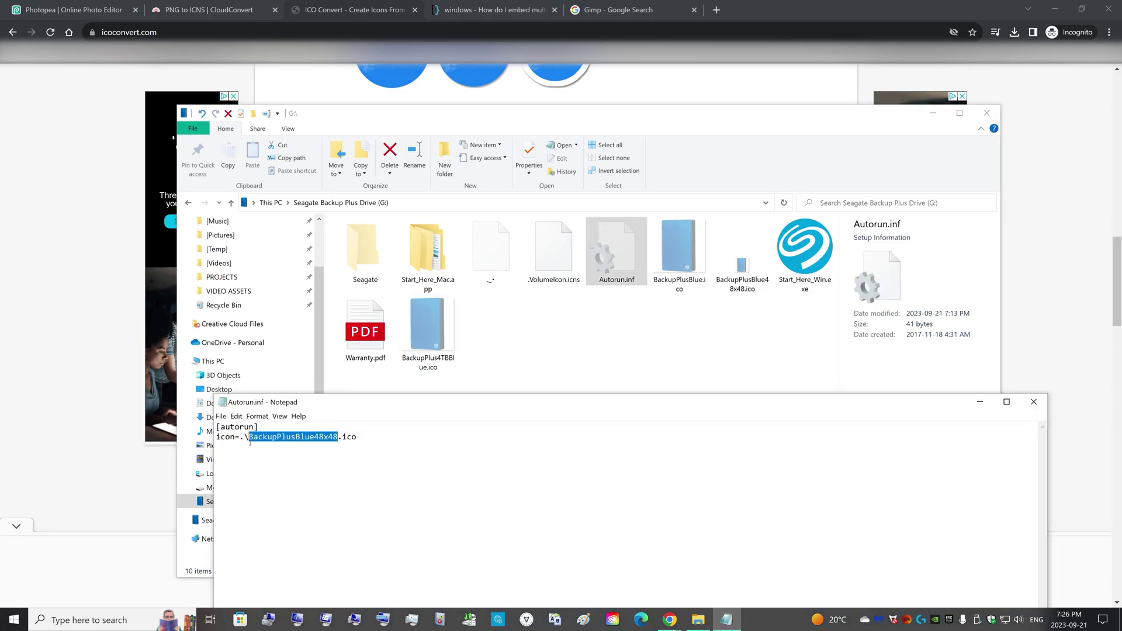
{"action": "type", "text": "BackupPlus4TBBlue"}
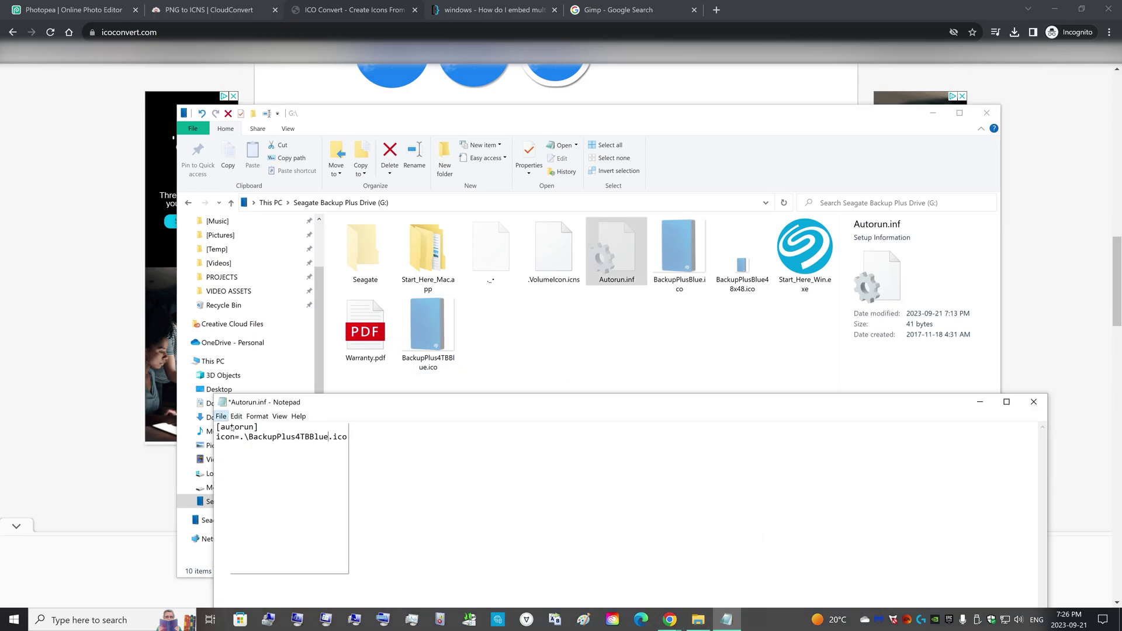
{"action": "left_click", "coordinate": [233, 416]}
{"action": "left_click", "coordinate": [236, 461]}
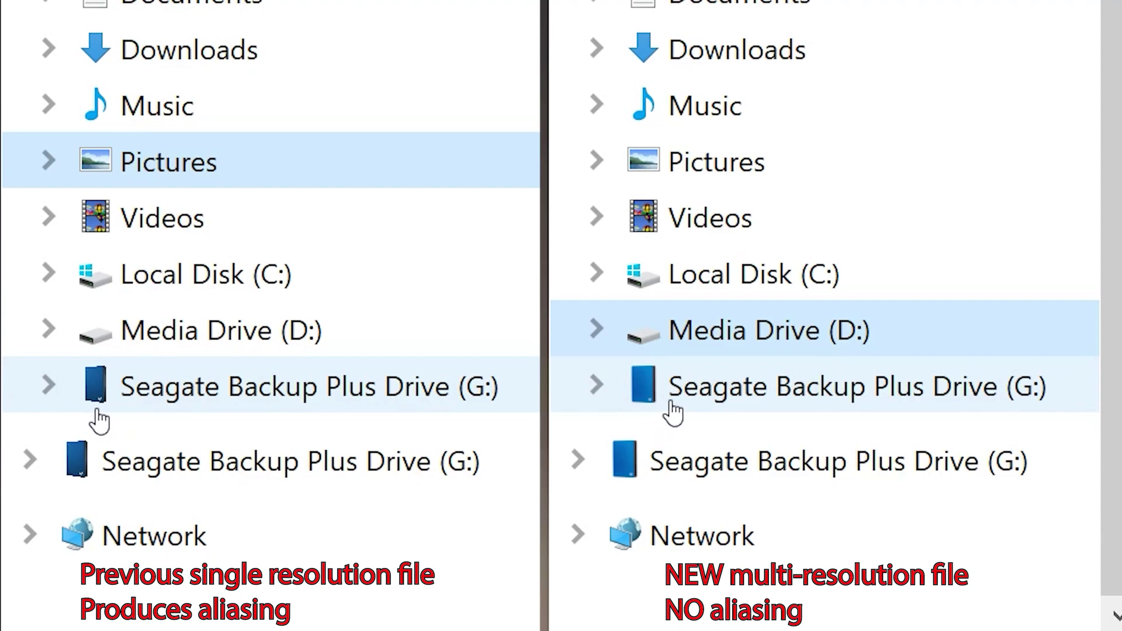
Check the reconnected Seagate drive's new blue icon in the navigation pane.
{"action": "left_click", "coordinate": [639, 381]}
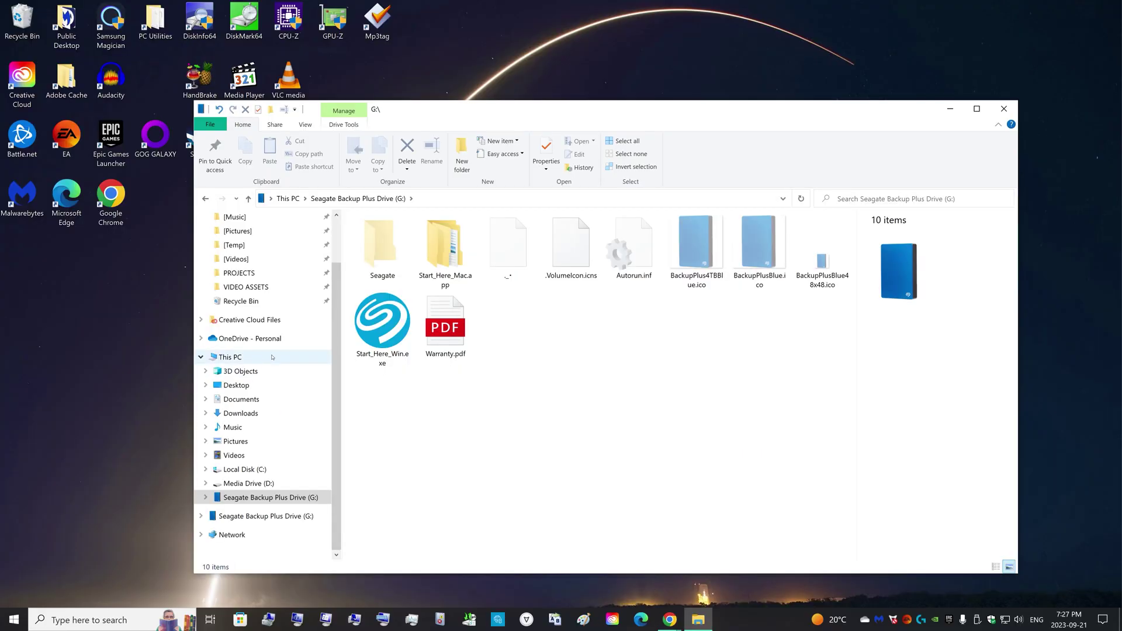
In This PC, compare the Seagate drive's details against Media Drive (D:) and Local Disk (C:).
{"action": "left_click", "coordinate": [271, 357]}
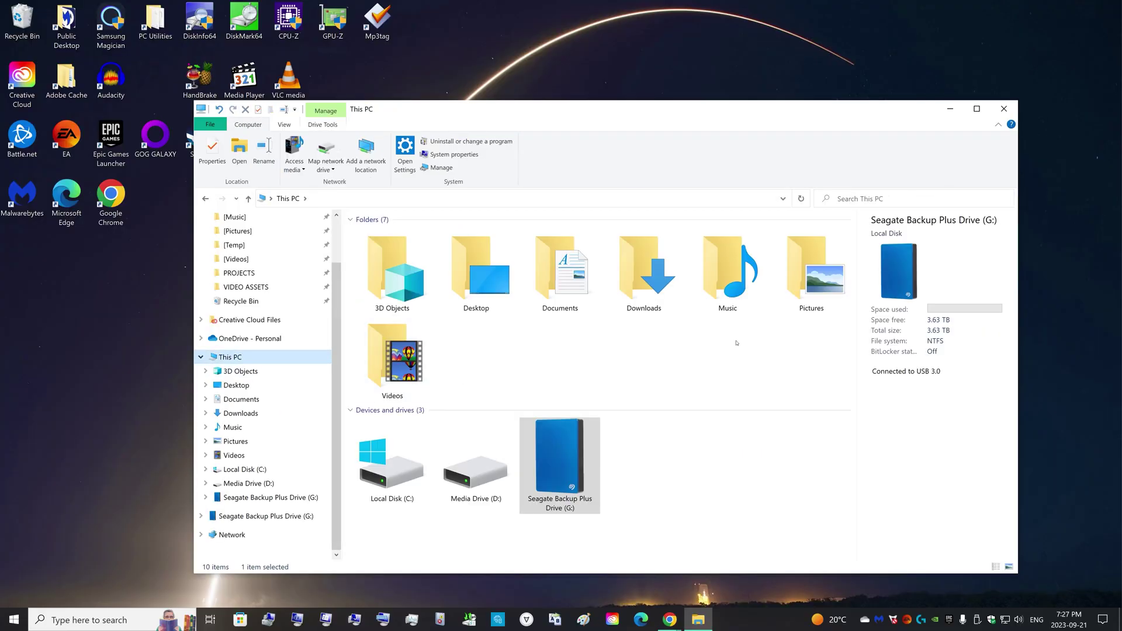
{"action": "left_click", "coordinate": [594, 463]}
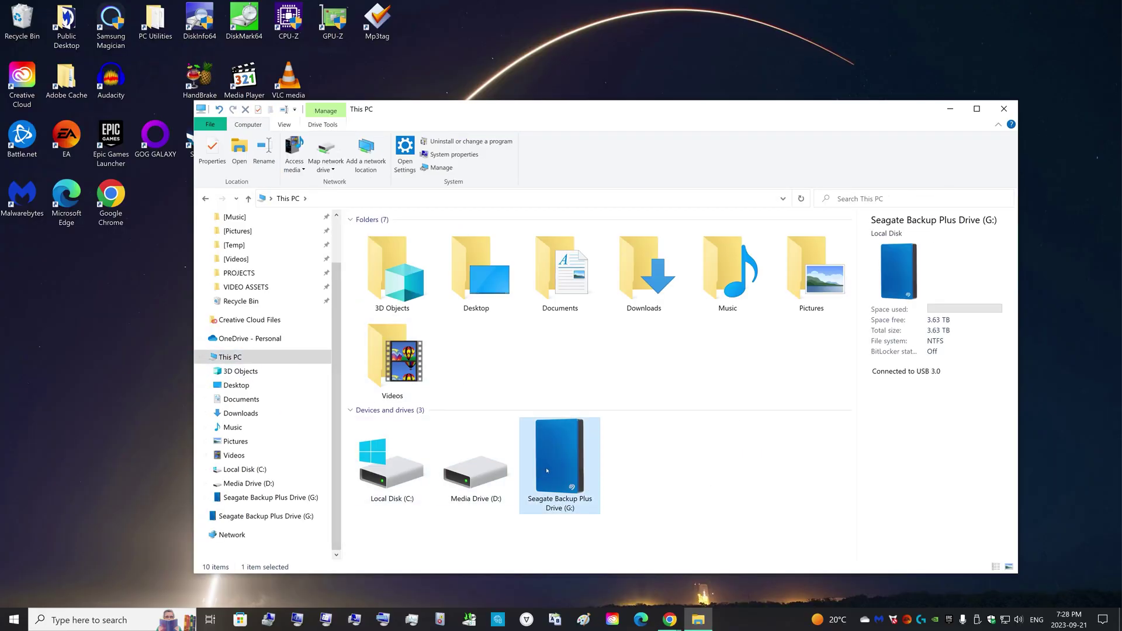
{"action": "left_click", "coordinate": [546, 529]}
{"action": "left_click", "coordinate": [558, 461]}
{"action": "left_click", "coordinate": [476, 468]}
{"action": "left_click", "coordinate": [392, 467]}
{"action": "left_click", "coordinate": [548, 476]}
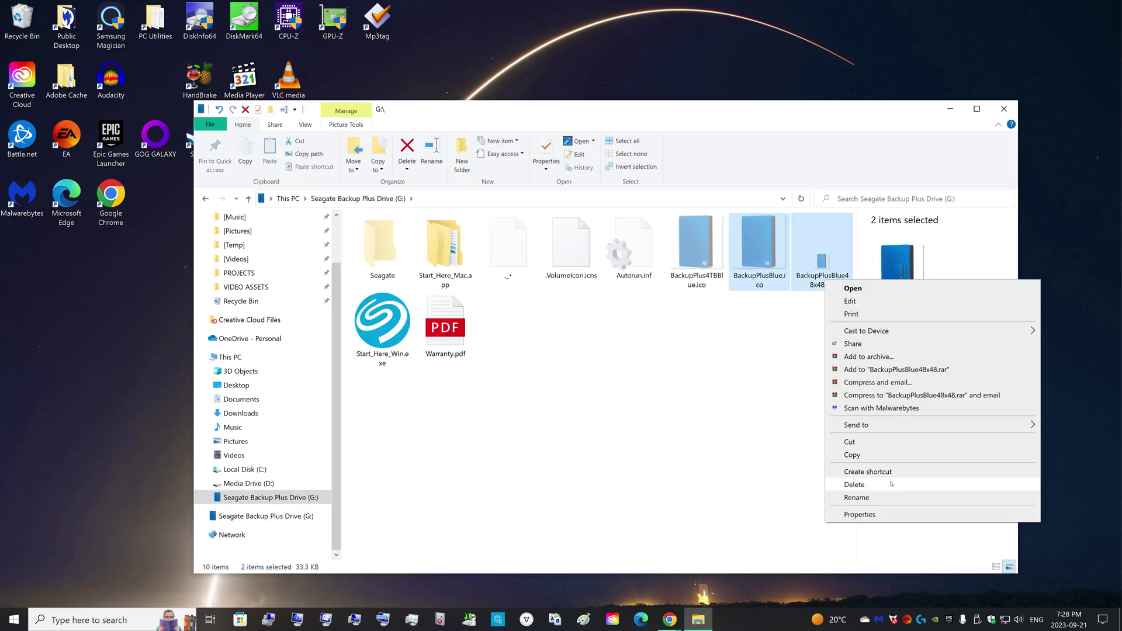
Delete the two unused BackupPlusBlue icons, then inspect .VolumeIcon.icns and Start_Here_Mac.app.
{"action": "left_click", "coordinate": [759, 483]}
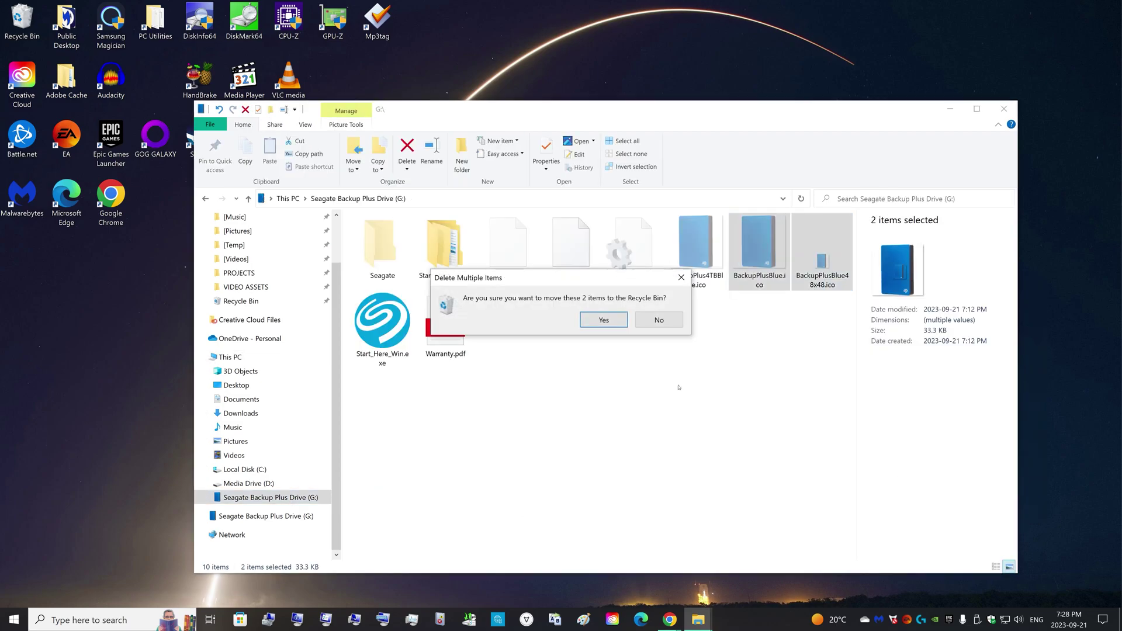
{"action": "left_click", "coordinate": [604, 321]}
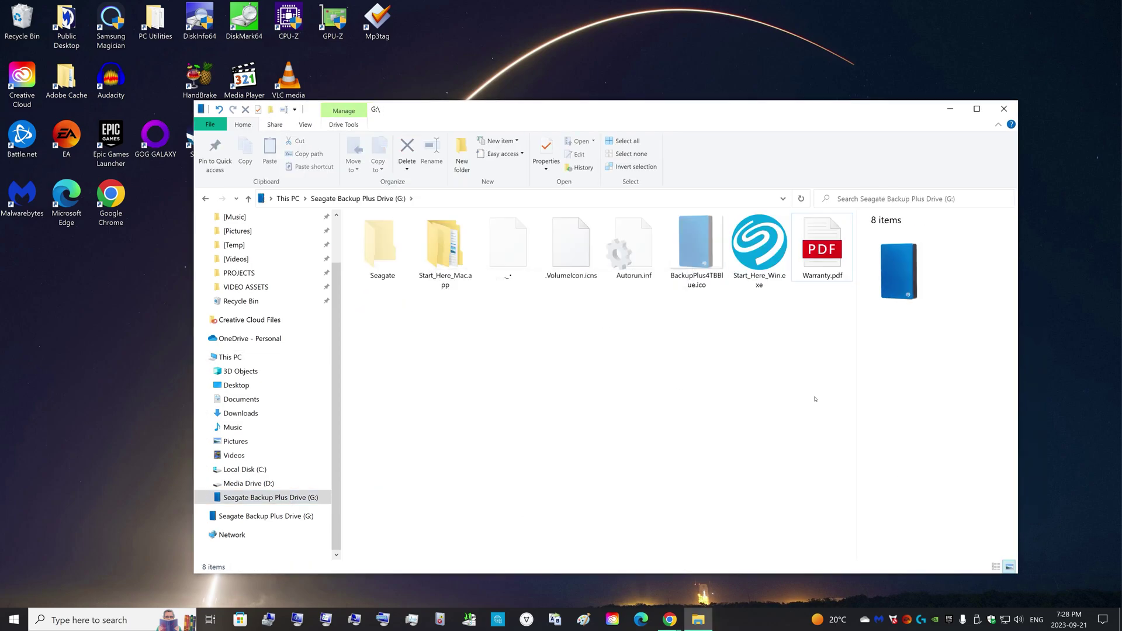
{"action": "left_click", "coordinate": [725, 362]}
{"action": "left_click", "coordinate": [571, 245]}
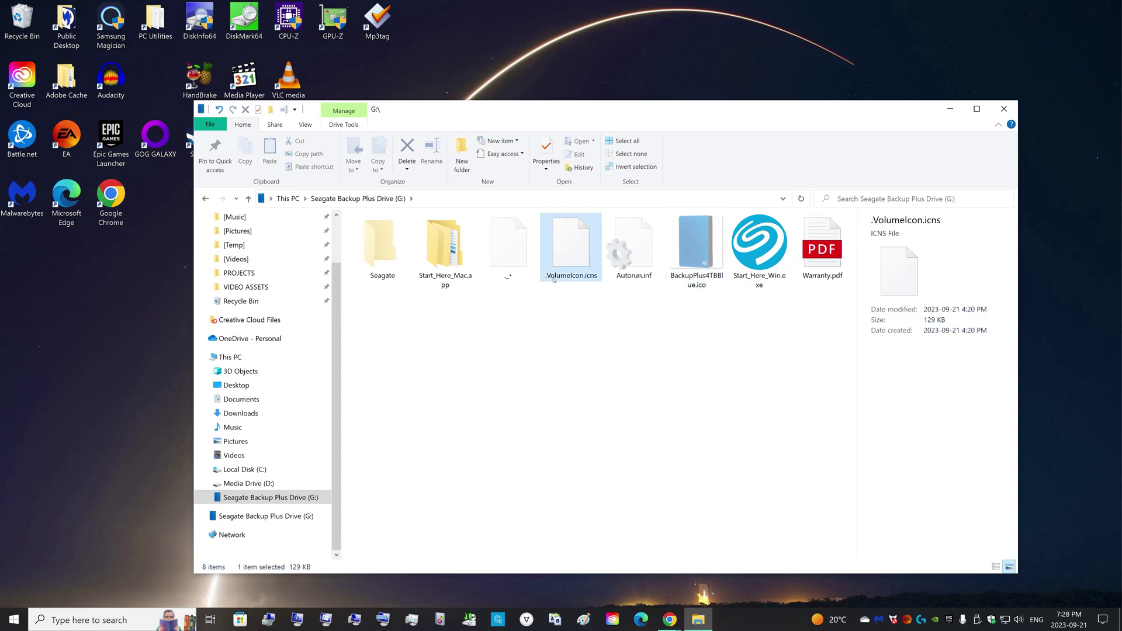
{"action": "left_click", "coordinate": [446, 285]}
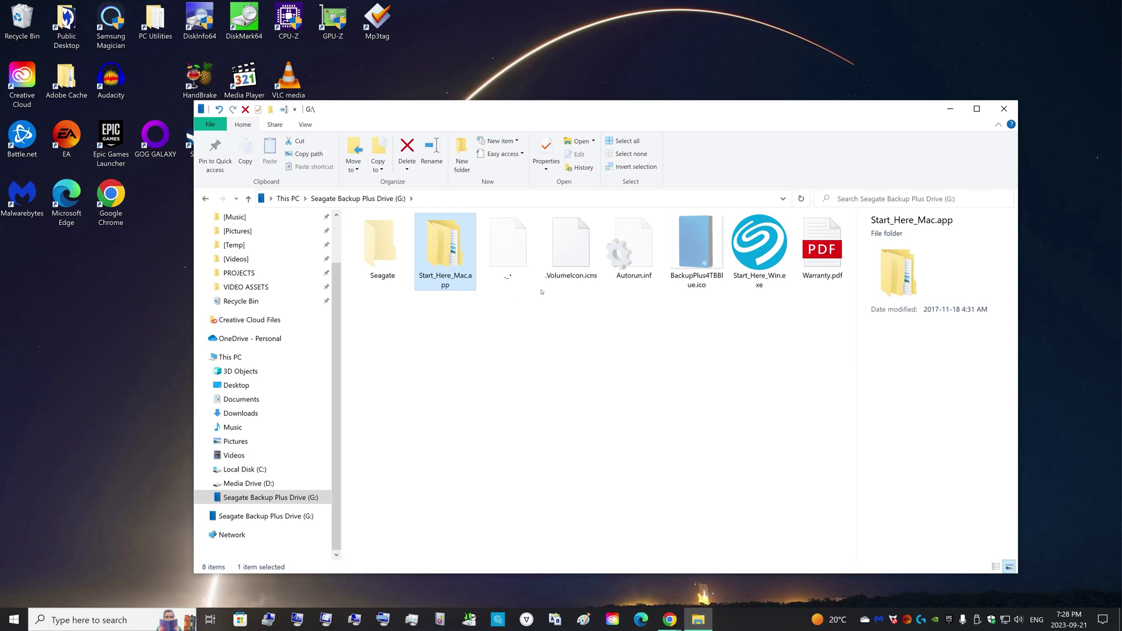
{"action": "left_click", "coordinate": [583, 265]}
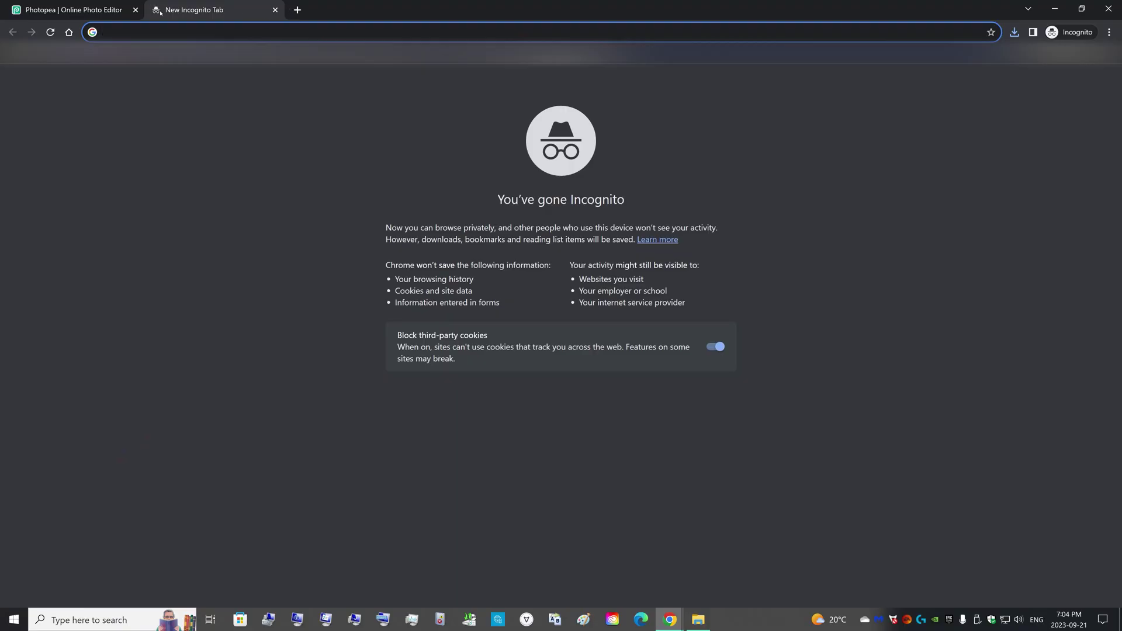
Search 'png to icns convert', drop the 512x512 PNG into CloudConvert, and start the ICNS conversion.
{"action": "type", "text": "png to i"}
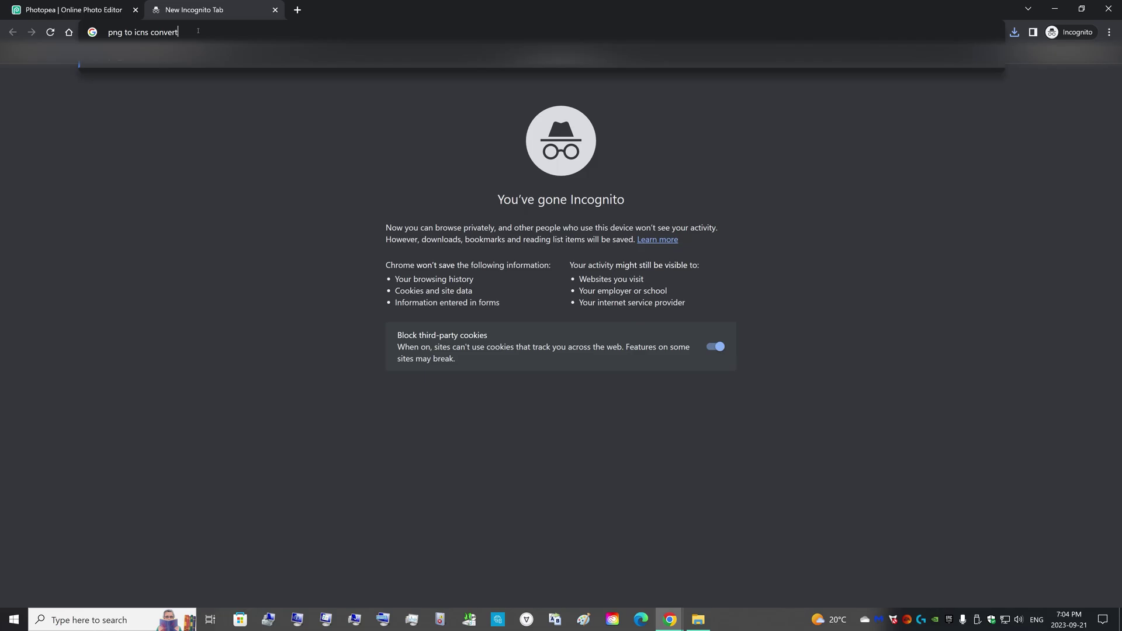
{"action": "type", "text": "cns convert"}
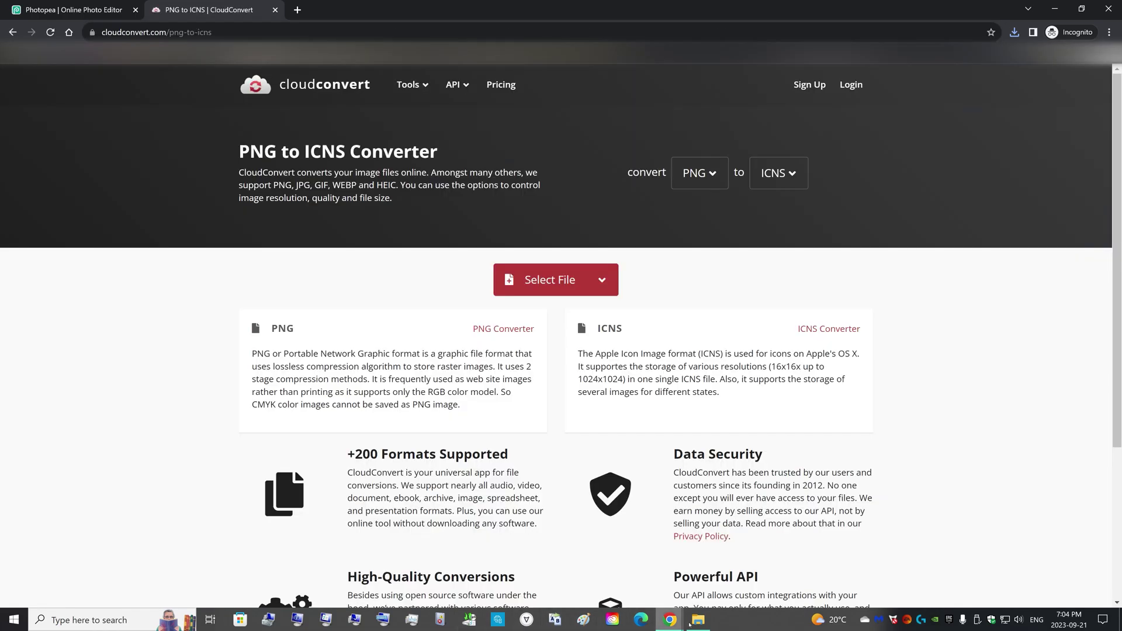
{"action": "left_click", "coordinate": [698, 619]}
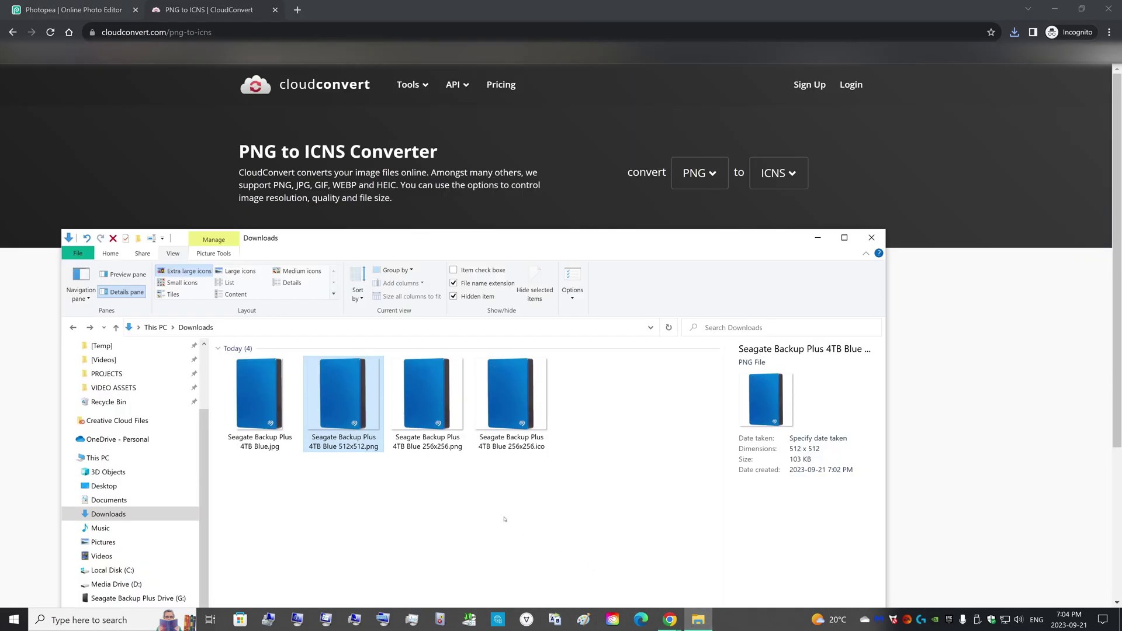
{"action": "left_click_drag", "start_coordinate": [387, 243], "coordinate": [426, 363]}
{"action": "left_click_drag", "start_coordinate": [384, 543], "coordinate": [599, 303]}
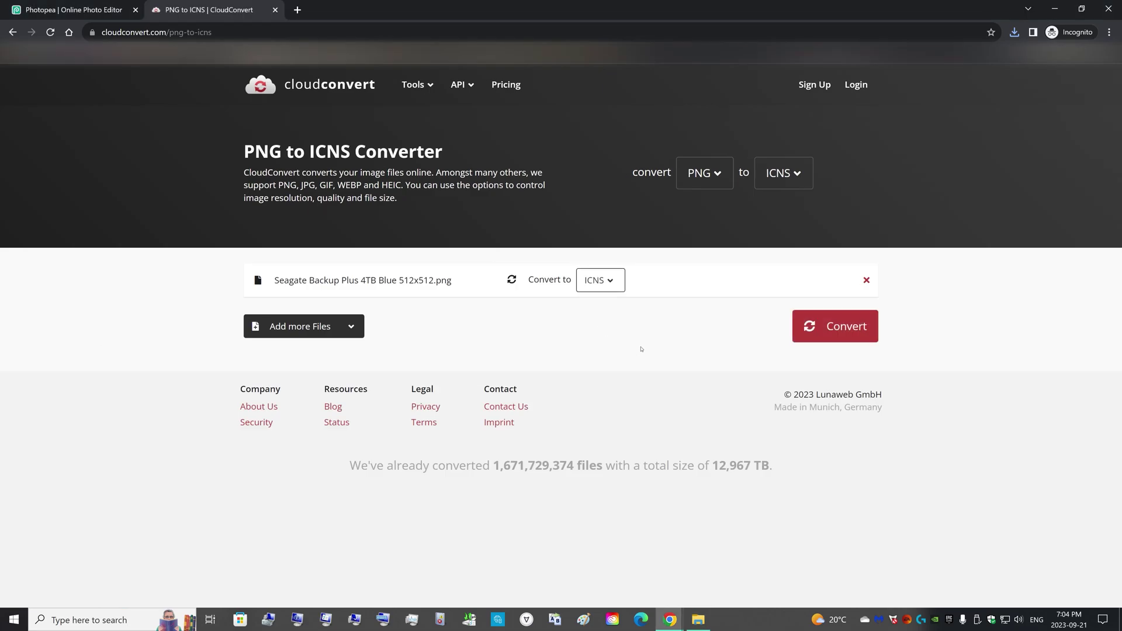
{"action": "left_click", "coordinate": [830, 325]}
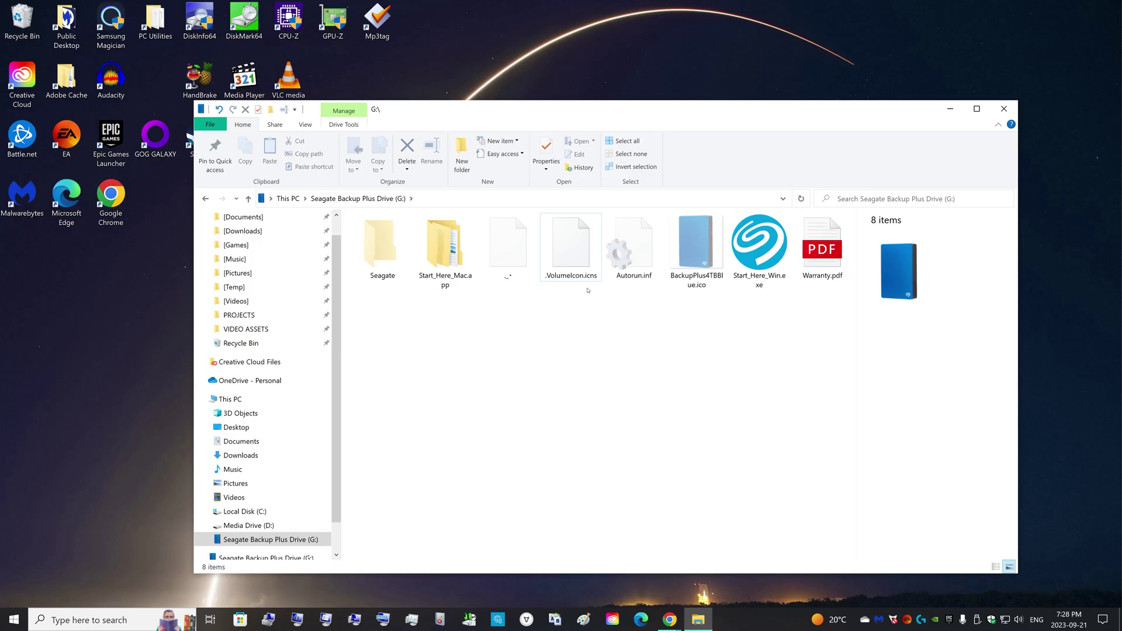
{"action": "right_click", "coordinate": [295, 539]}
{"action": "left_click", "coordinate": [304, 533]}
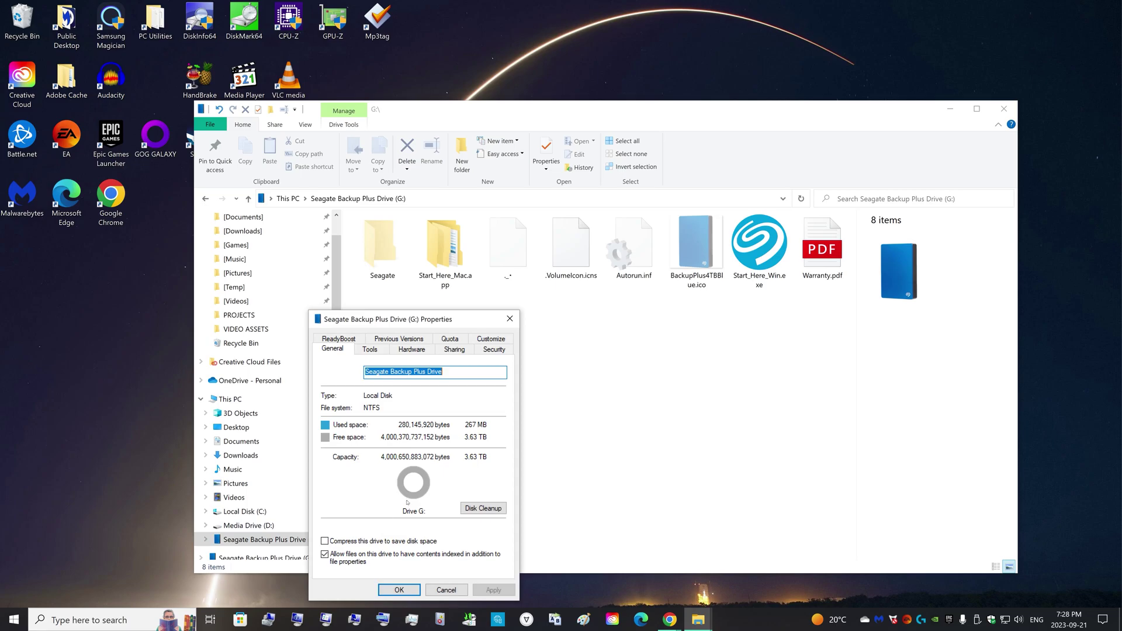
{"action": "left_click", "coordinate": [510, 319]}
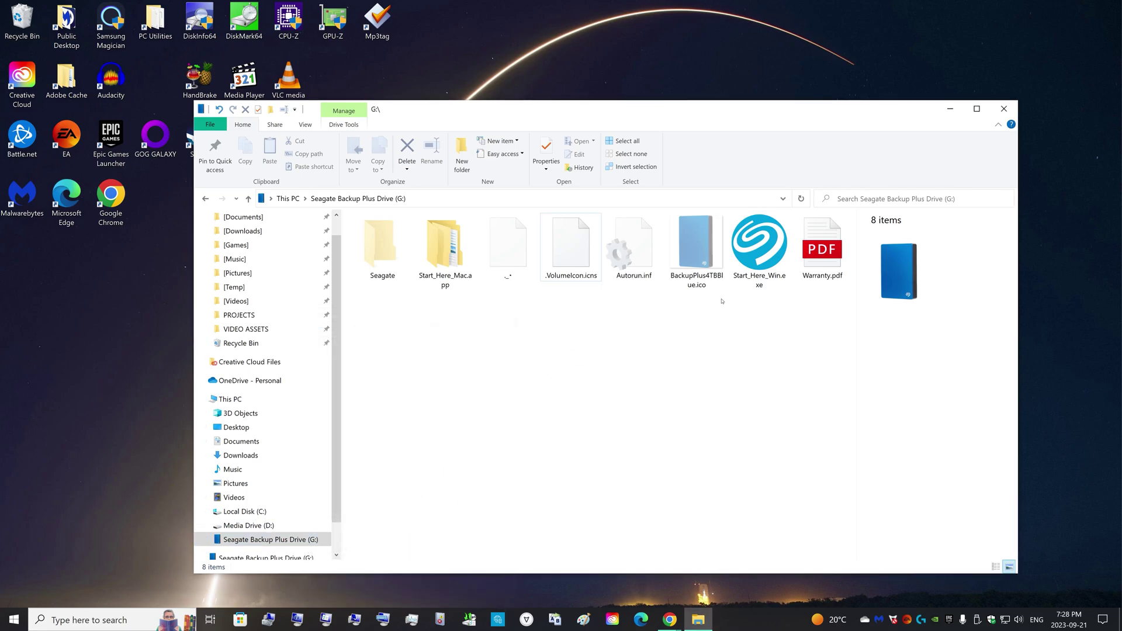
{"action": "scroll", "coordinate": [316, 418], "scroll_direction": "down", "scroll_amount": 1}
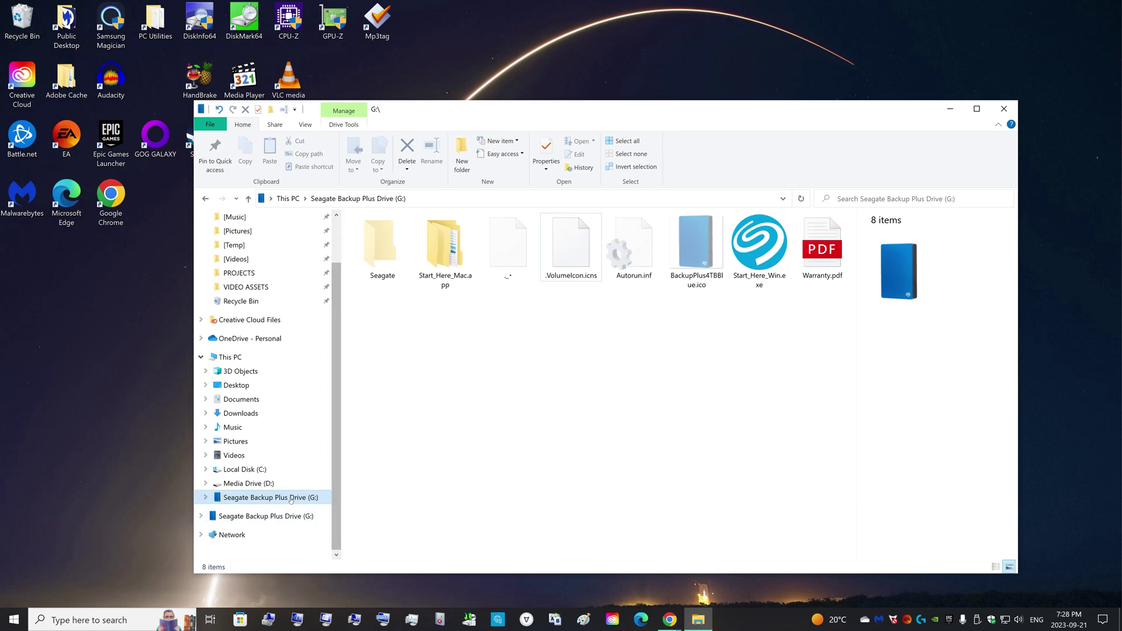
{"action": "left_click", "coordinate": [697, 248]}
{"action": "left_click", "coordinate": [648, 382]}
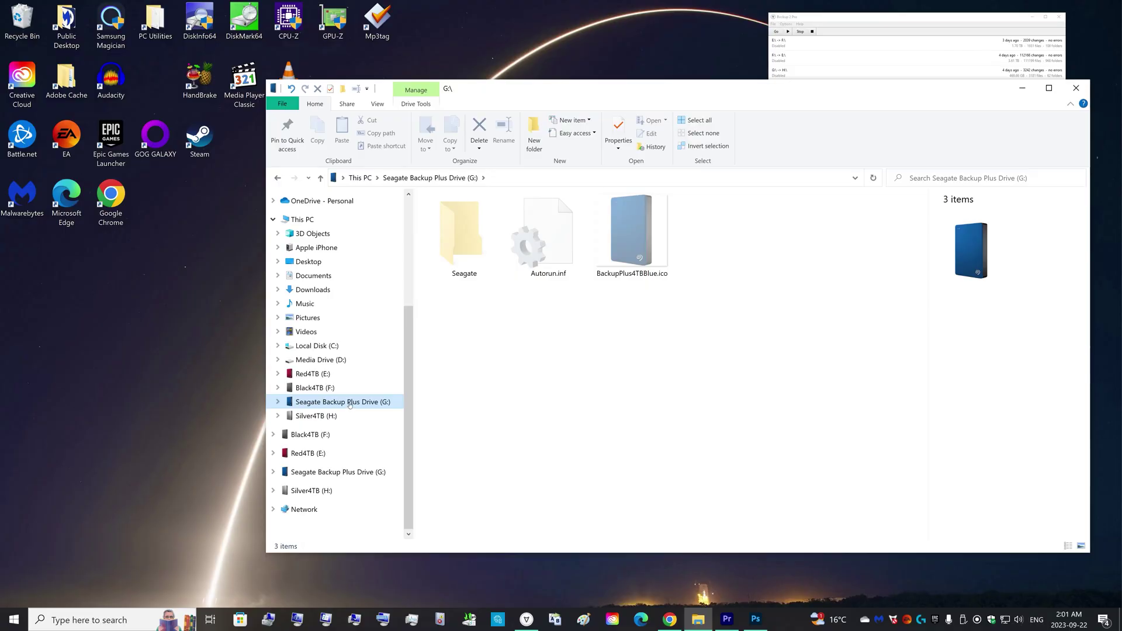
Rename the Seagate drive to Blue4TB.
{"action": "right_click", "coordinate": [349, 403]}
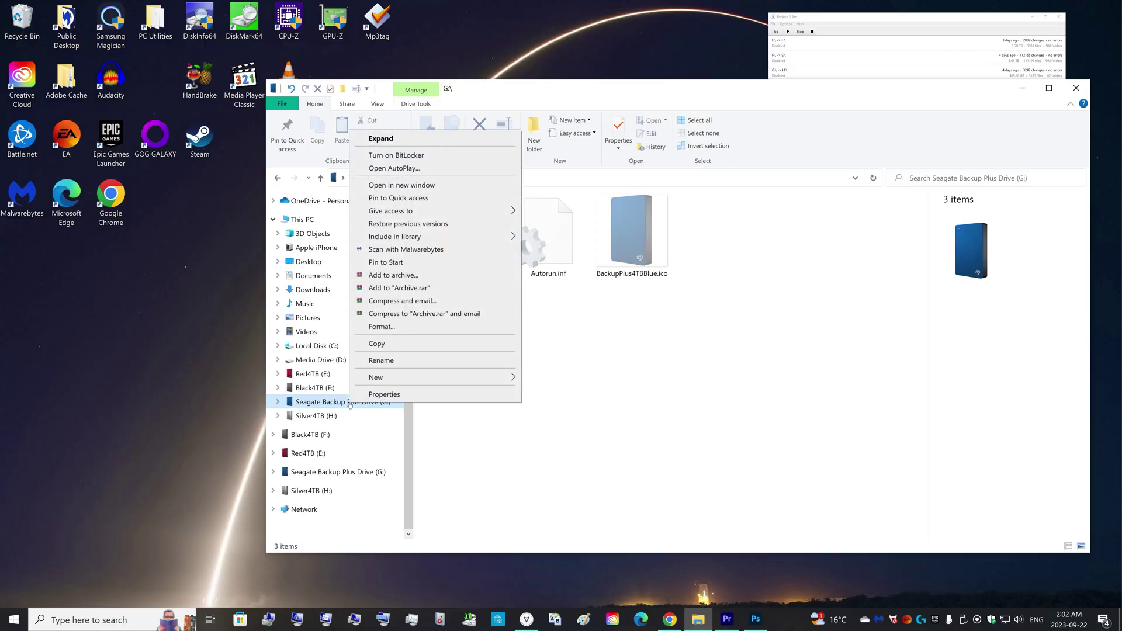
{"action": "left_click", "coordinate": [381, 360]}
{"action": "type", "text": "Blue4TB"}
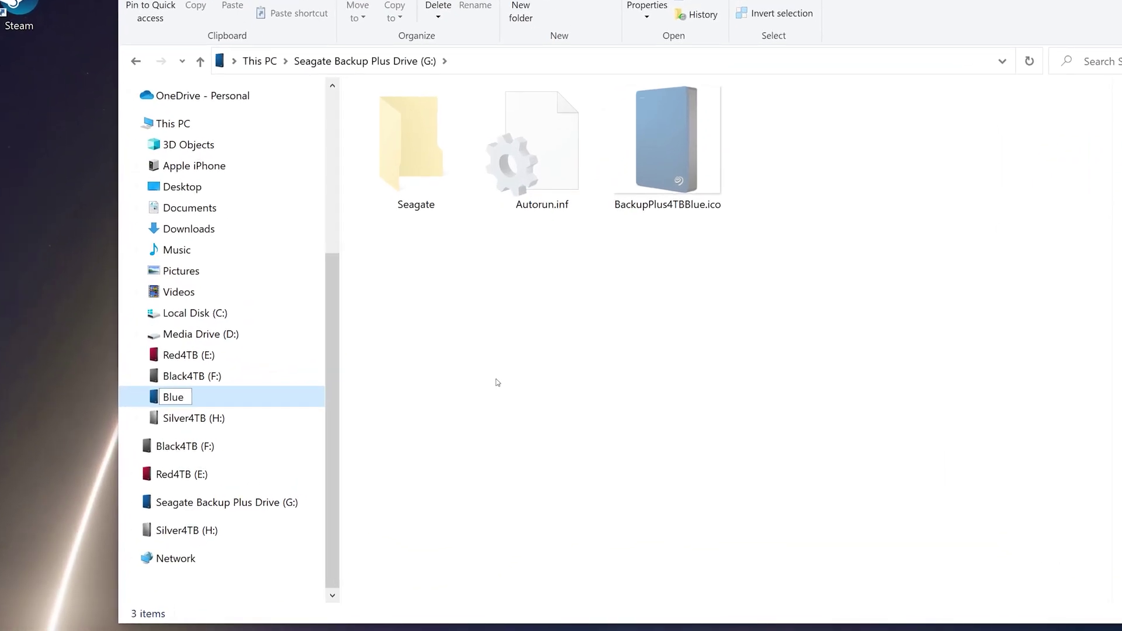
{"action": "key", "text": "Return"}
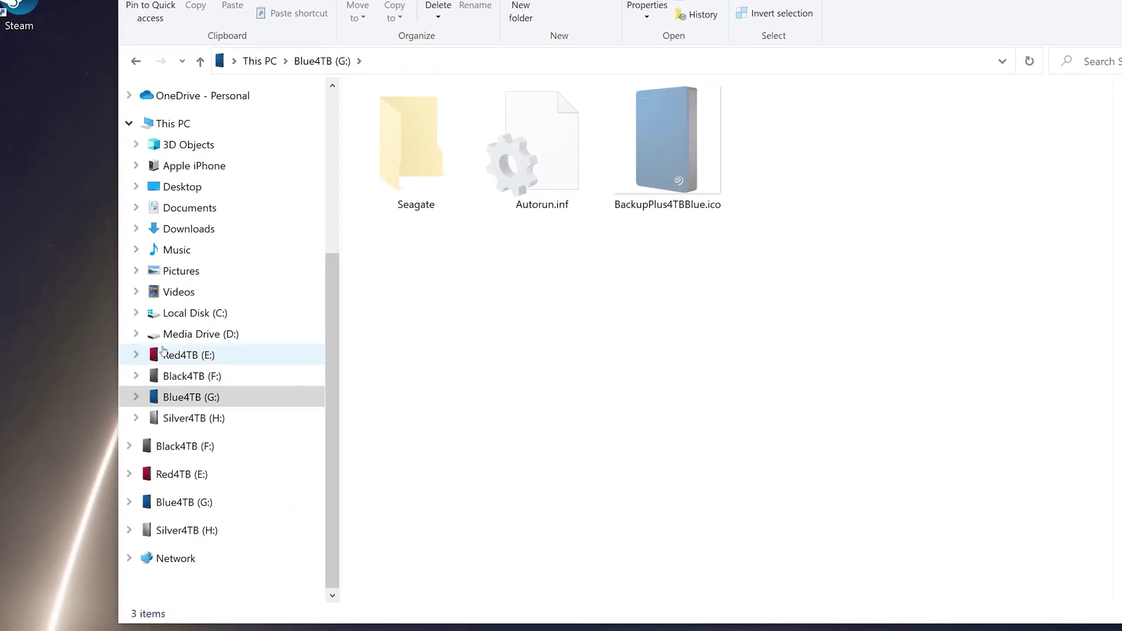
Relabel drive E: as Videos and drive F: as Photos.
{"action": "left_click_drag", "start_coordinate": [964, 415], "coordinate": [563, 296]}
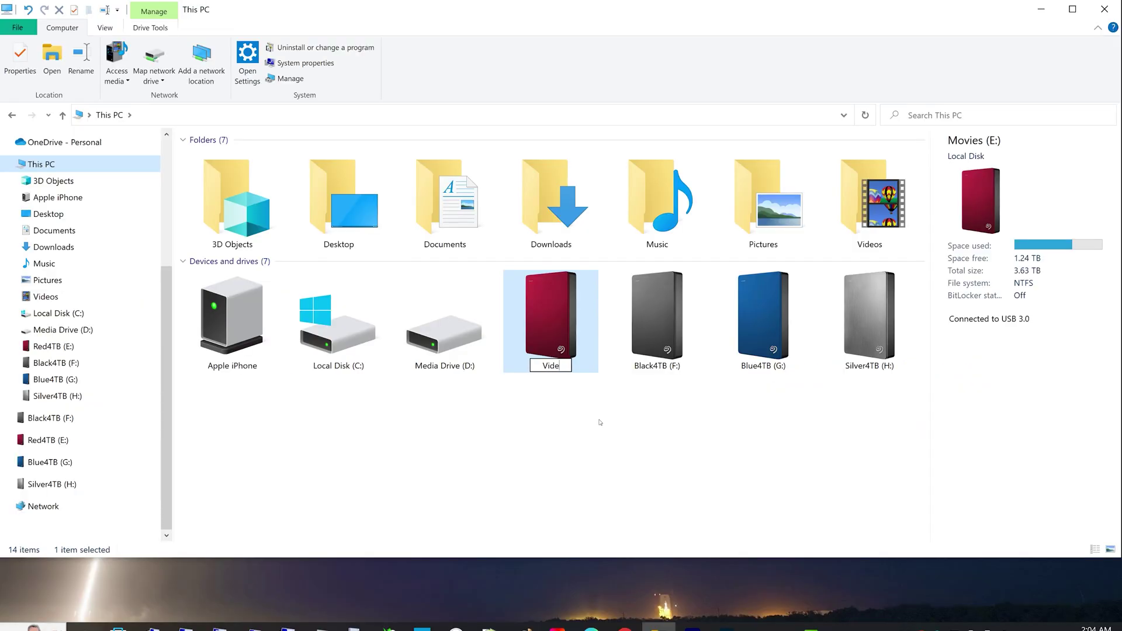
{"action": "type", "text": "os"}
{"action": "key", "text": "Return"}
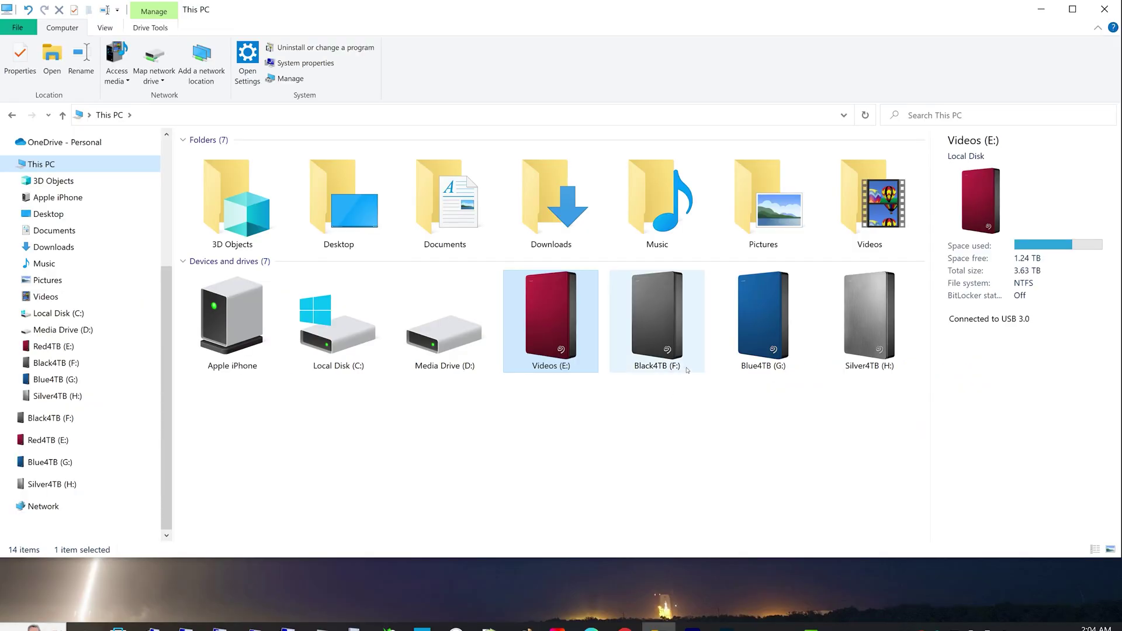
{"action": "right_click", "coordinate": [672, 368]}
{"action": "left_click", "coordinate": [684, 324]}
{"action": "type", "text": "Photos"}
{"action": "key", "text": "Return"}
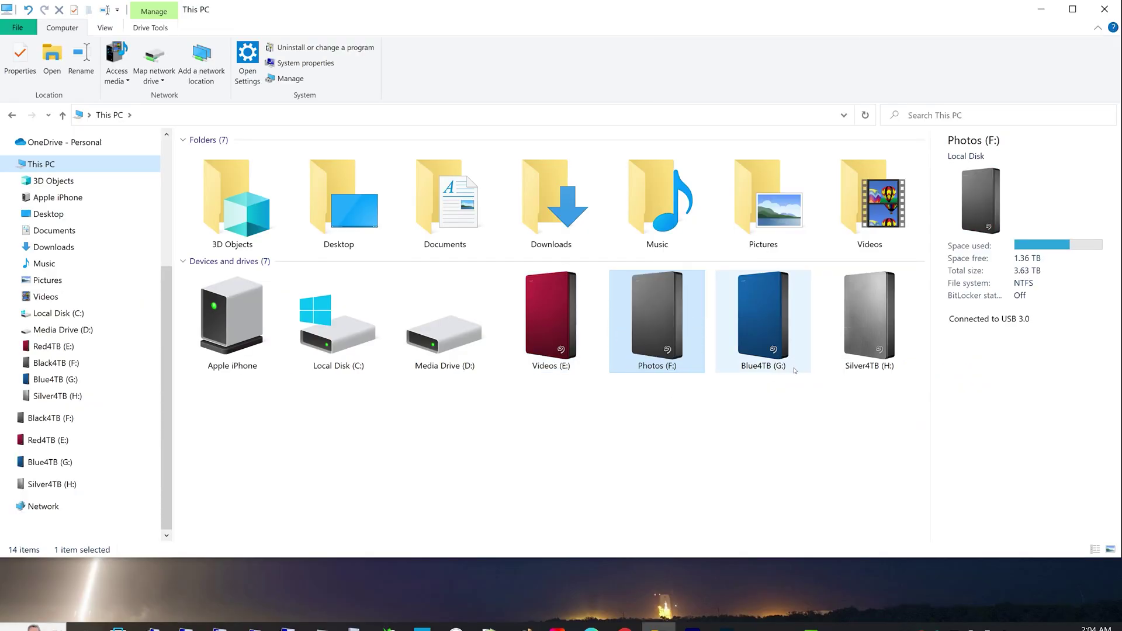
Relabel drive G: as Music and drive H: as Memes.
{"action": "right_click", "coordinate": [756, 327]}
{"action": "left_click", "coordinate": [788, 333]}
{"action": "type", "text": "Music"}
{"action": "key", "text": "Return"}
{"action": "right_click", "coordinate": [865, 348]}
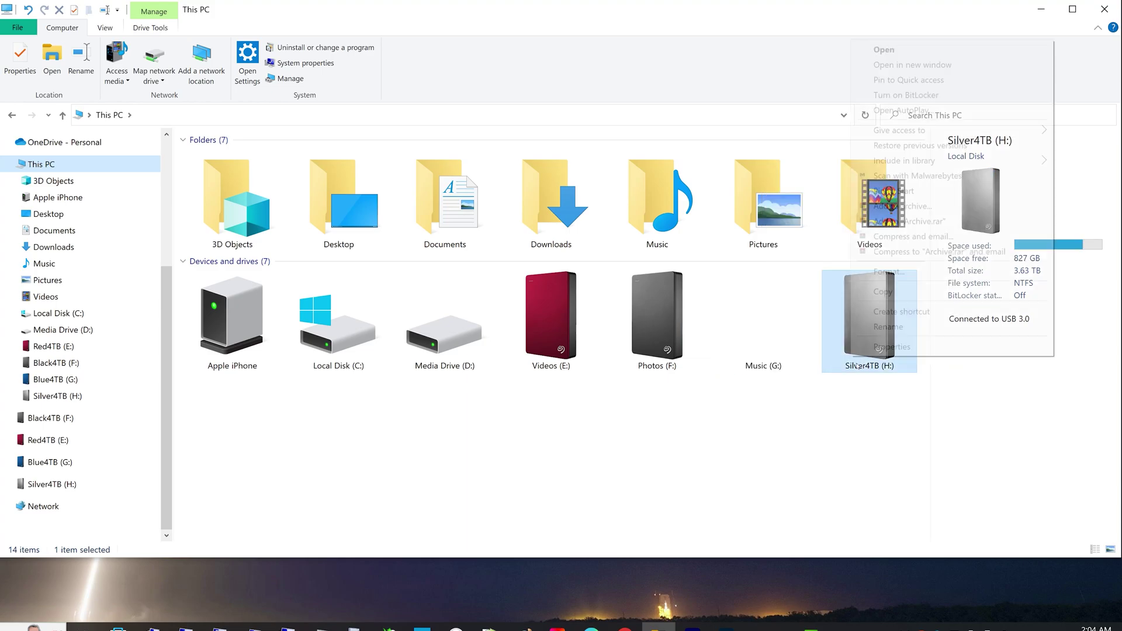
{"action": "left_click", "coordinate": [885, 334]}
{"action": "type", "text": "Memes"}
{"action": "left_click", "coordinate": [832, 466]}
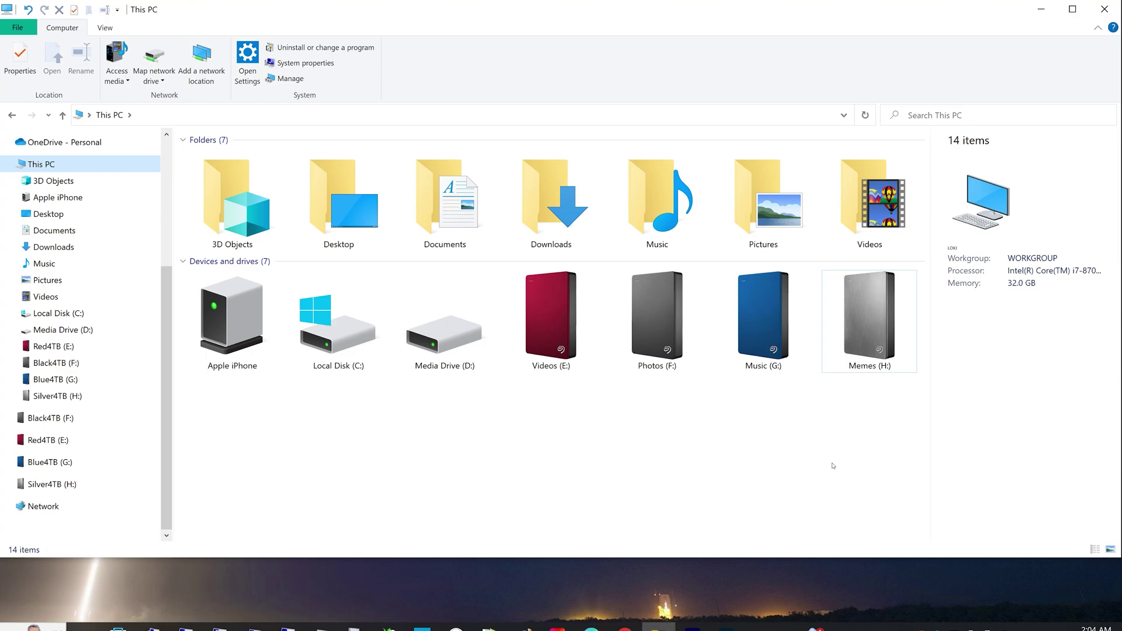